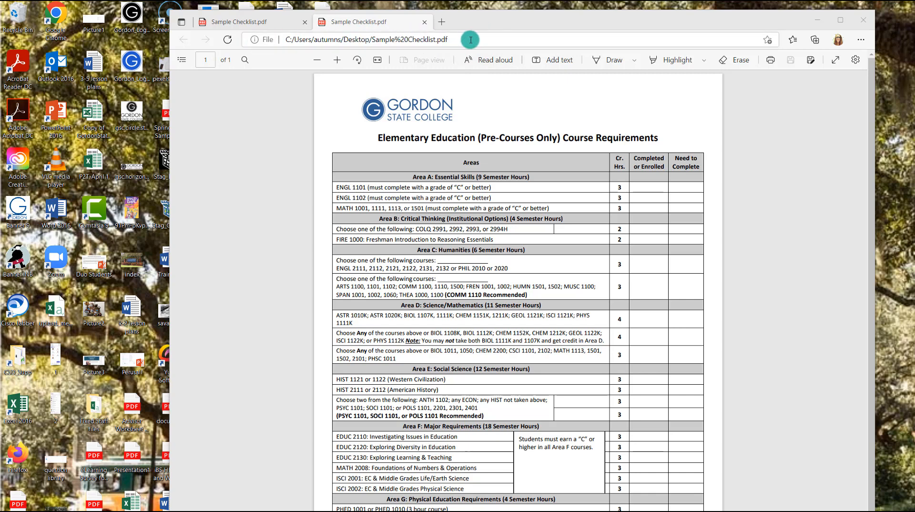
Step: From the desktop, open the Sample Checklist PDF's app choice and set Adobe Acrobat DC as the permanent default for PDF files
{"action": "key", "text": "super+d"}
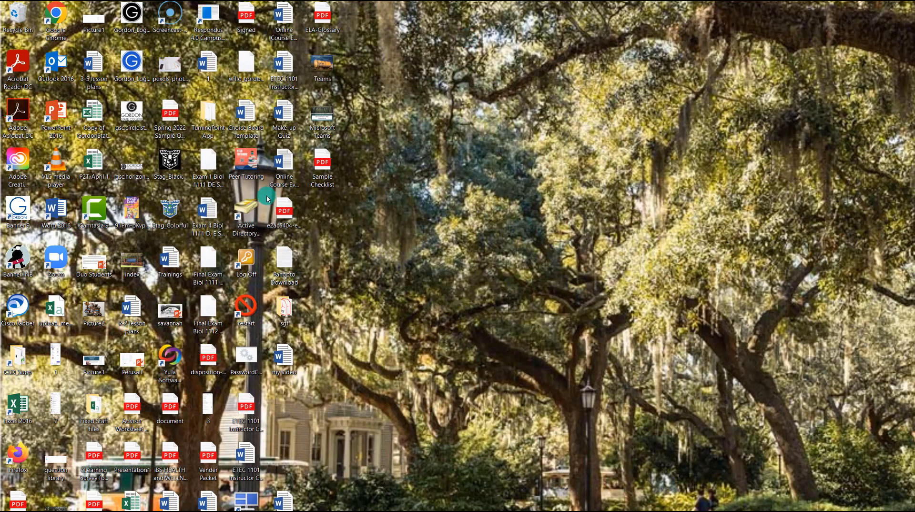
{"action": "right_click", "coordinate": [321, 164]}
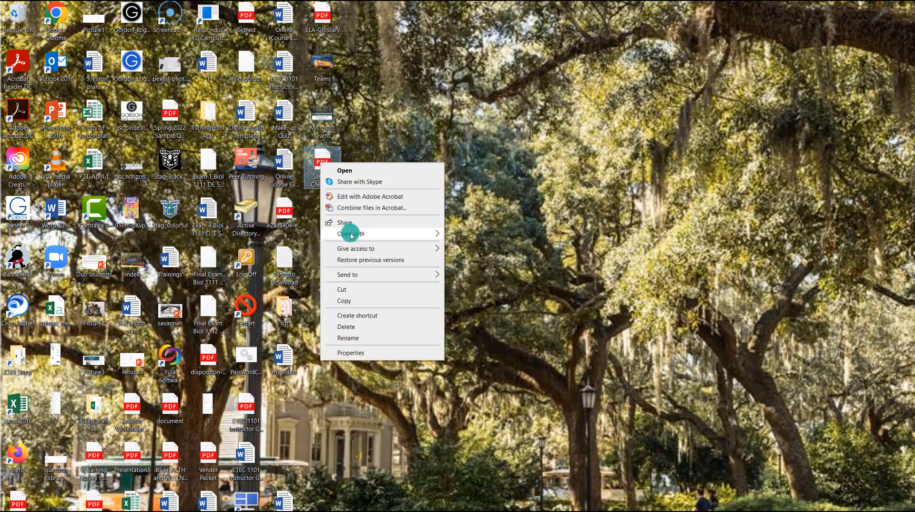
{"action": "mouse_move", "coordinate": [352, 235]}
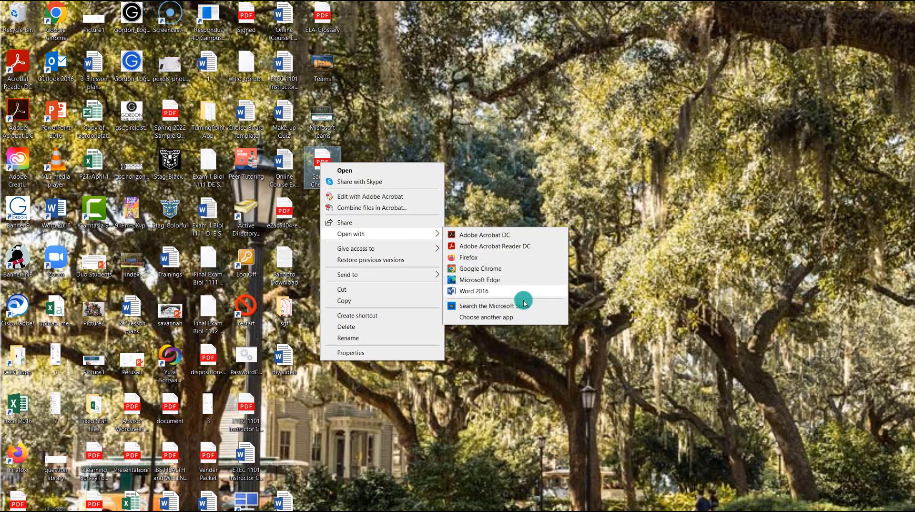
{"action": "left_click", "coordinate": [522, 320]}
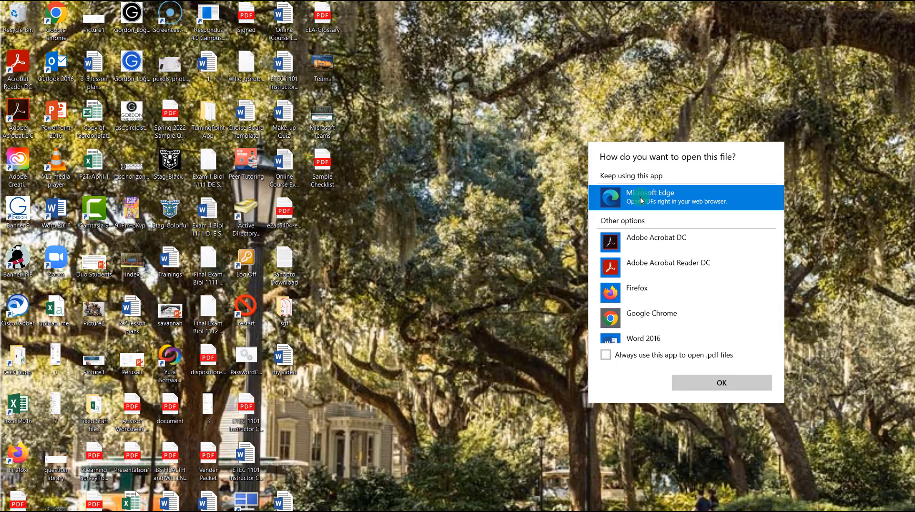
{"action": "left_click", "coordinate": [650, 244]}
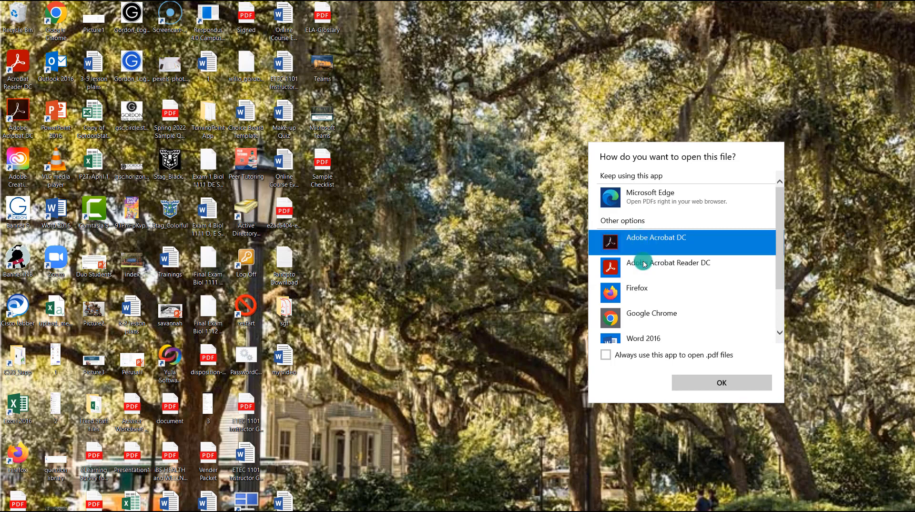
{"action": "left_click", "coordinate": [606, 356]}
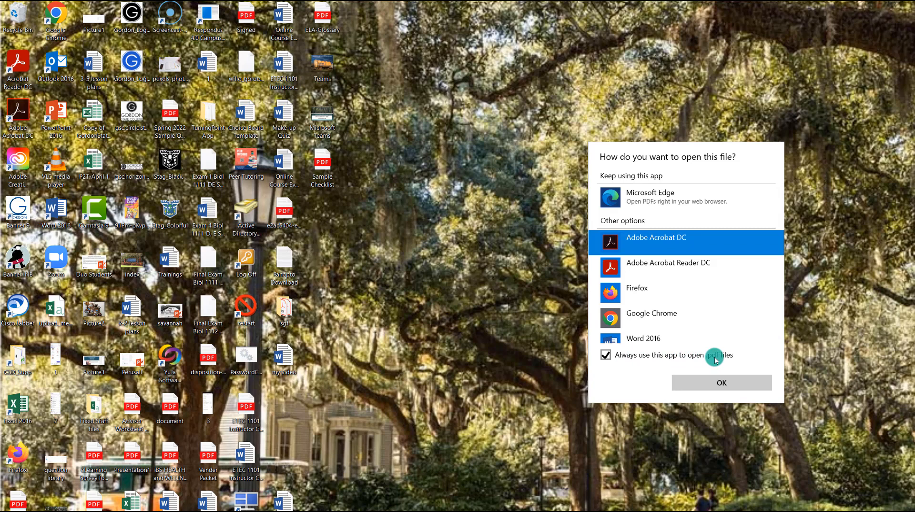
{"action": "left_click", "coordinate": [712, 383]}
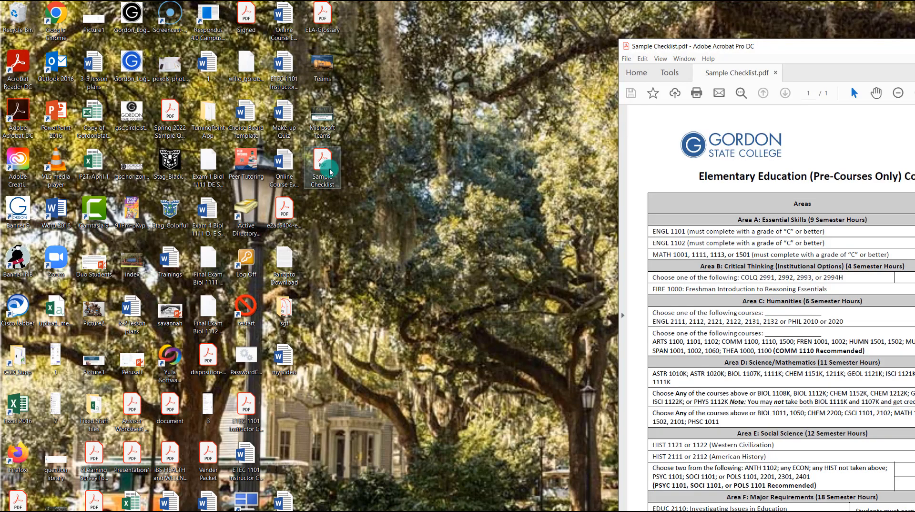
Step: Move the Acrobat window fully into view and look over the Sample Checklist course requirements
{"action": "left_click_drag", "start_coordinate": [858, 48], "coordinate": [600, 49]}
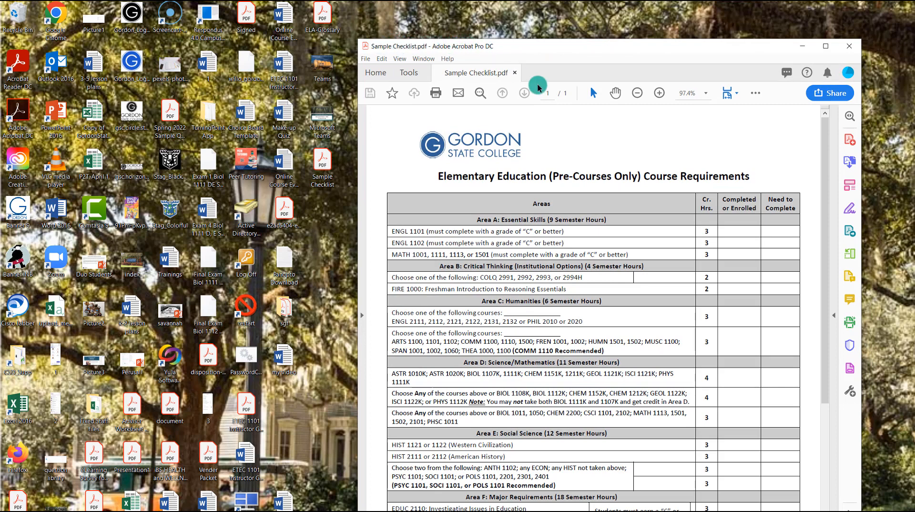
{"action": "scroll", "coordinate": [646, 336], "scroll_direction": "down", "scroll_amount": 5}
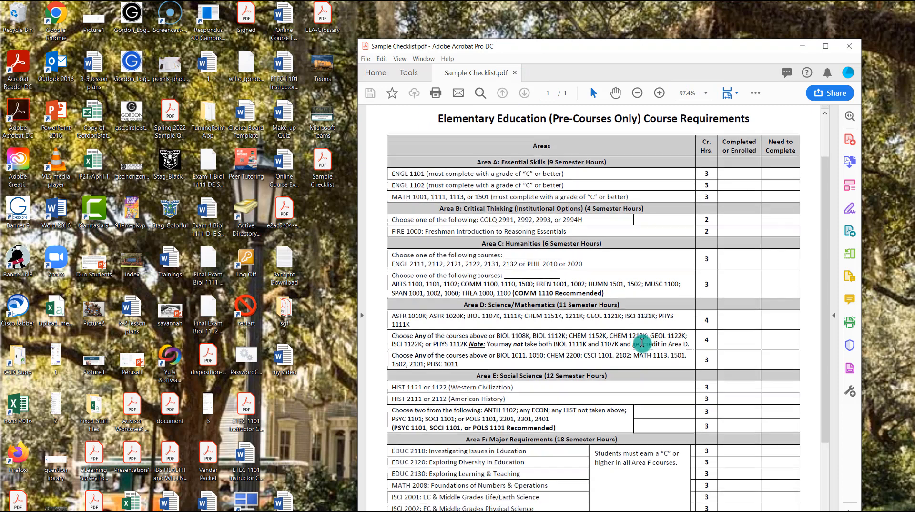
{"action": "scroll", "coordinate": [640, 338], "scroll_direction": "up", "scroll_amount": 5}
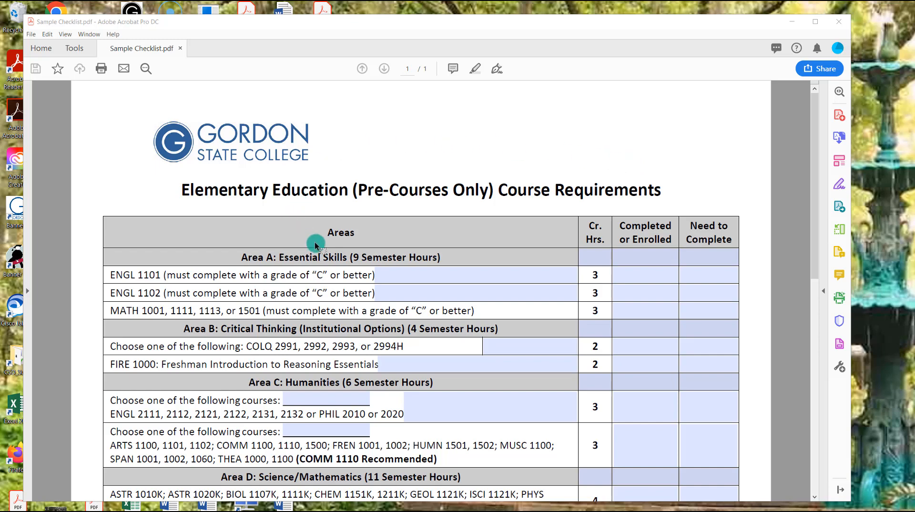
Step: Start signing the unsigned signature field below the course requirements table
{"action": "scroll", "coordinate": [672, 186], "scroll_direction": "down", "scroll_amount": 5}
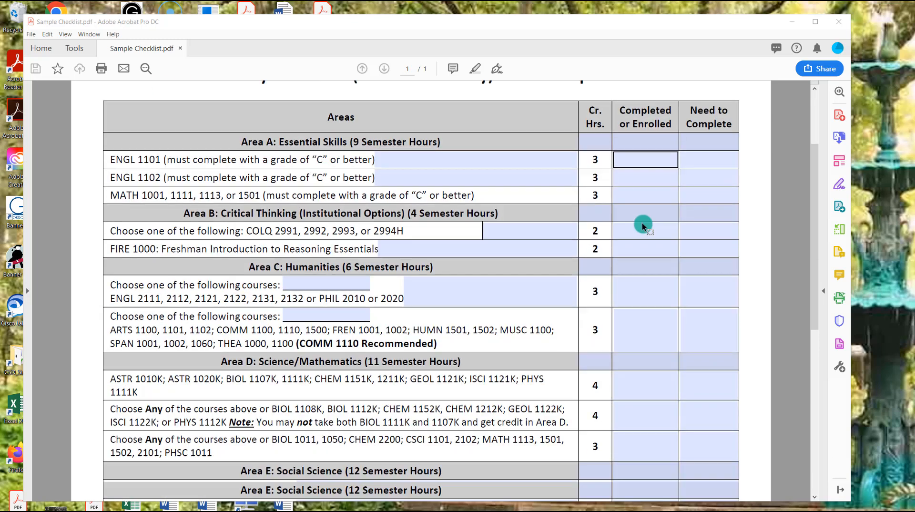
{"action": "scroll", "coordinate": [628, 229], "scroll_direction": "down", "scroll_amount": 4}
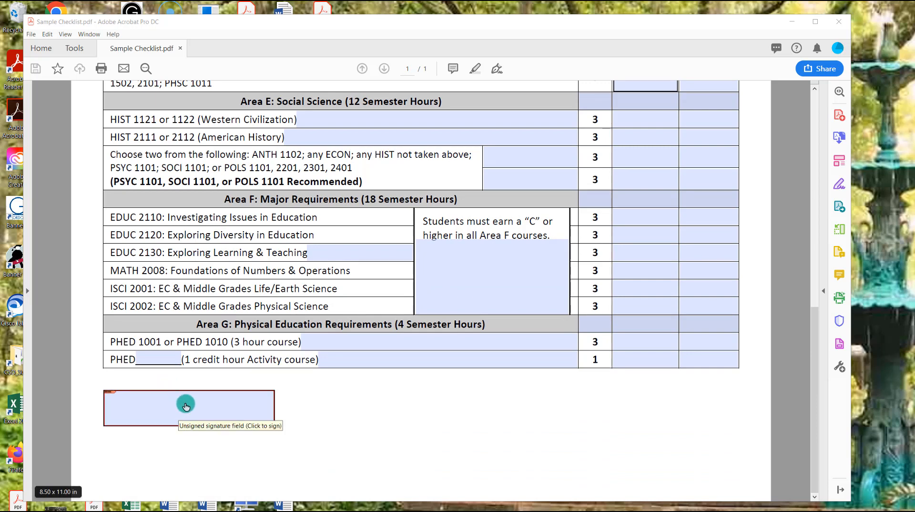
{"action": "left_click", "coordinate": [125, 406]}
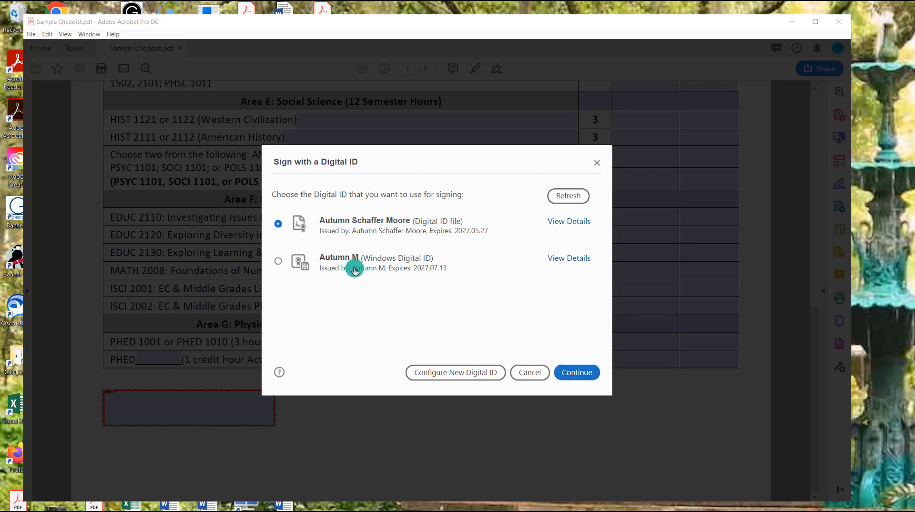
Step: Configure a new self-signed digital ID with the Windows Certificate Store as its destination
{"action": "left_click", "coordinate": [437, 376]}
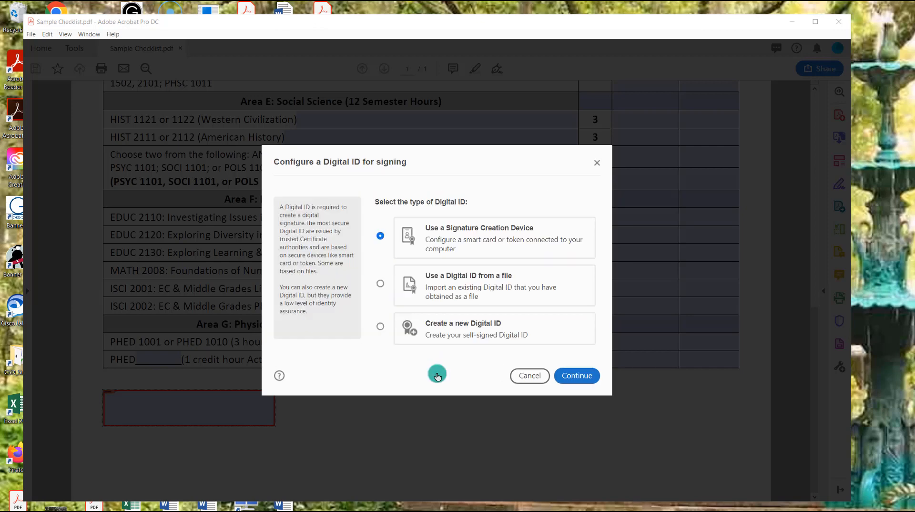
{"action": "left_click", "coordinate": [431, 329]}
{"action": "left_click", "coordinate": [577, 376]}
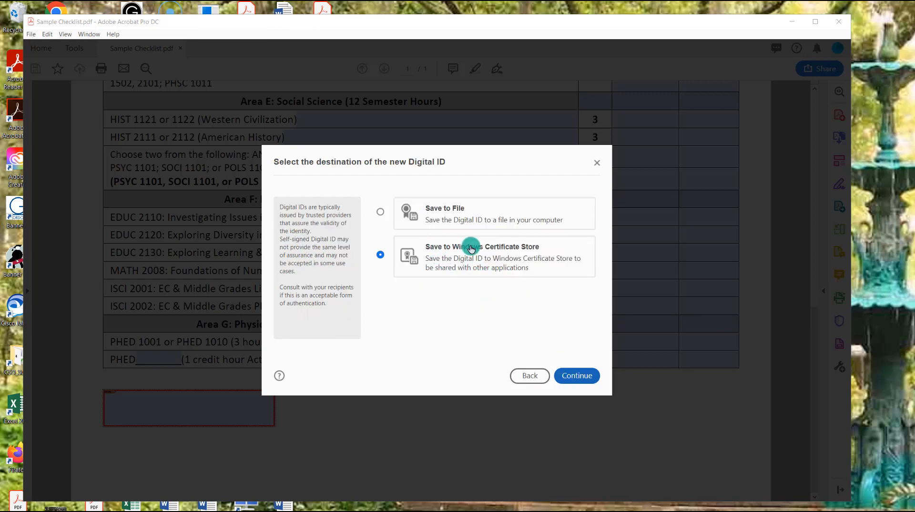
{"action": "left_click", "coordinate": [575, 380]}
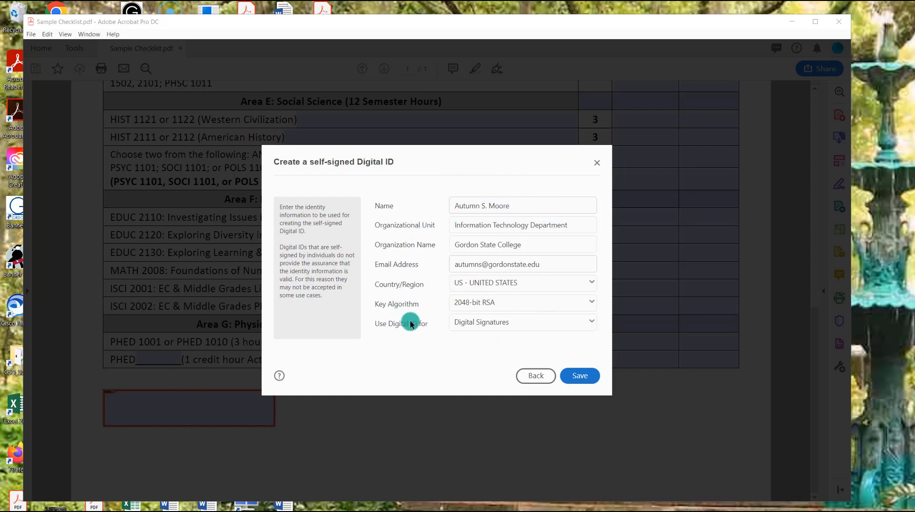
Step: Check the identity details and save the digital ID with 2048-bit RSA for digital signatures
{"action": "left_click_drag", "start_coordinate": [518, 205], "coordinate": [456, 206]}
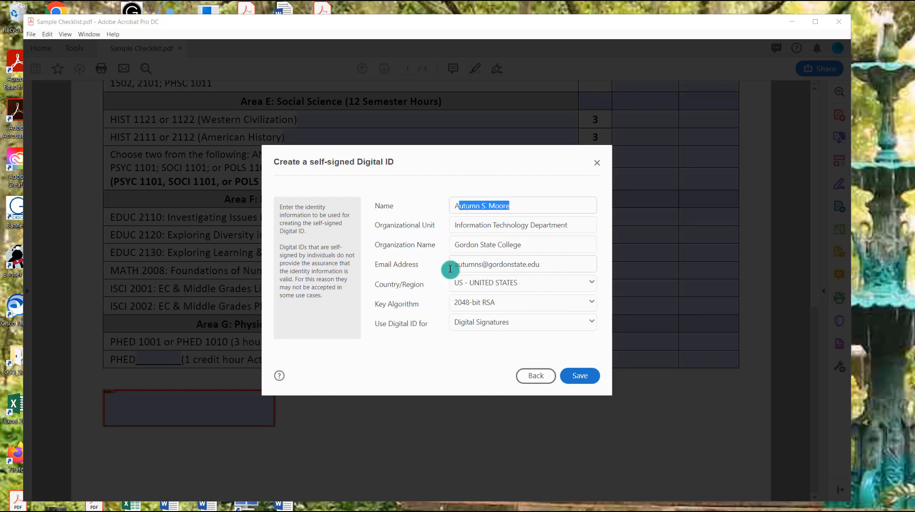
{"action": "left_click", "coordinate": [444, 350]}
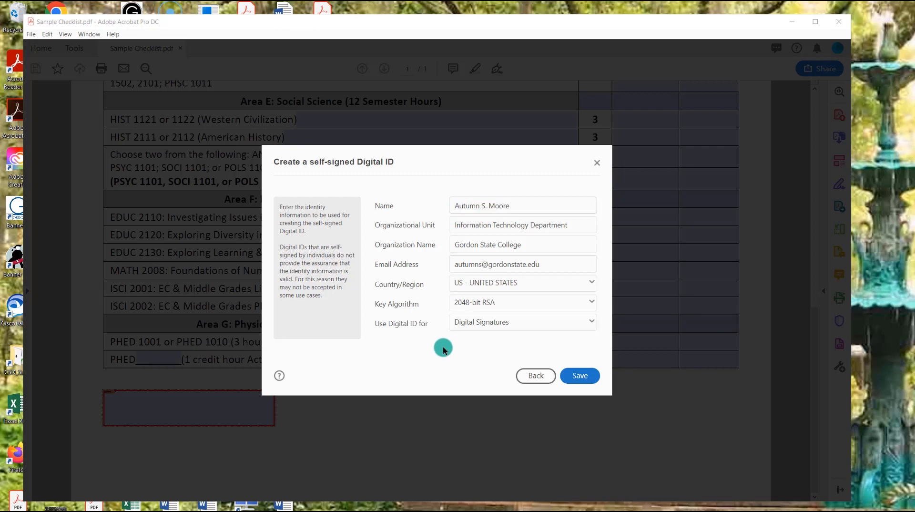
{"action": "left_click", "coordinate": [578, 374]}
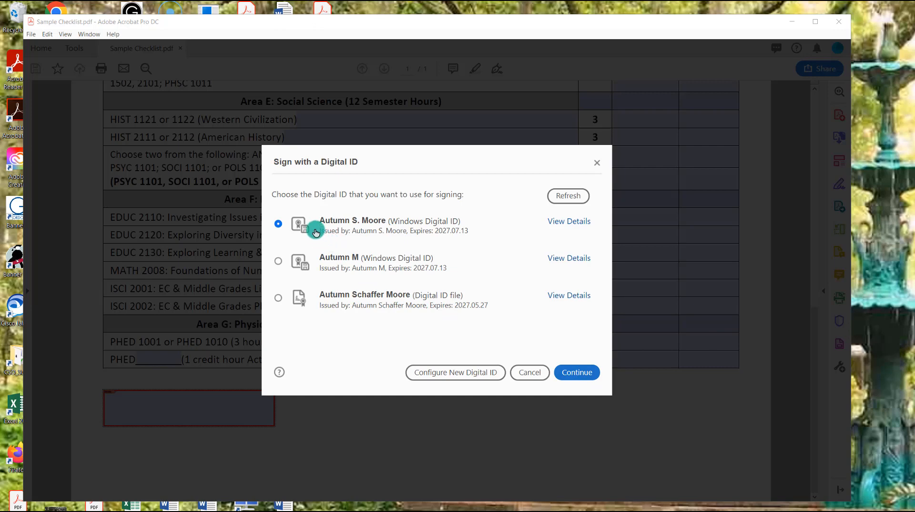
Step: Continue signing with the newly created Windows digital ID and start a custom signature appearance
{"action": "left_click", "coordinate": [577, 373]}
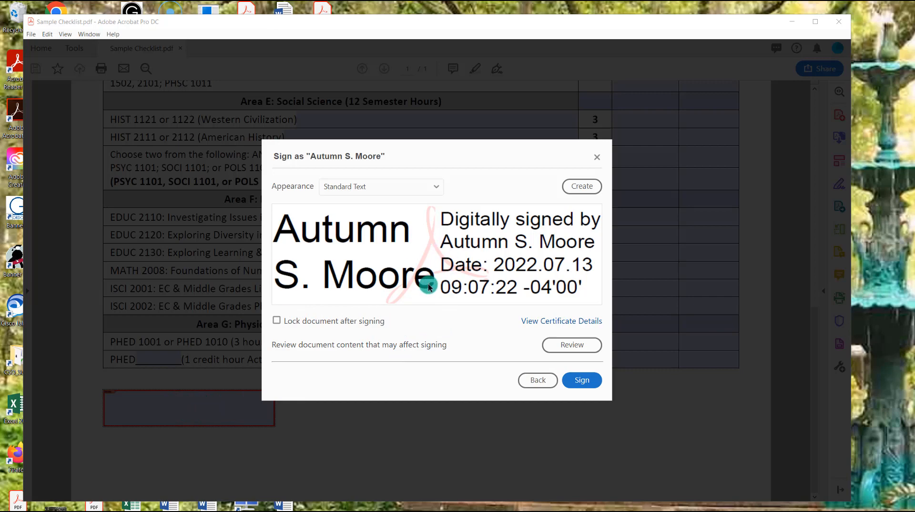
{"action": "left_click", "coordinate": [580, 188]}
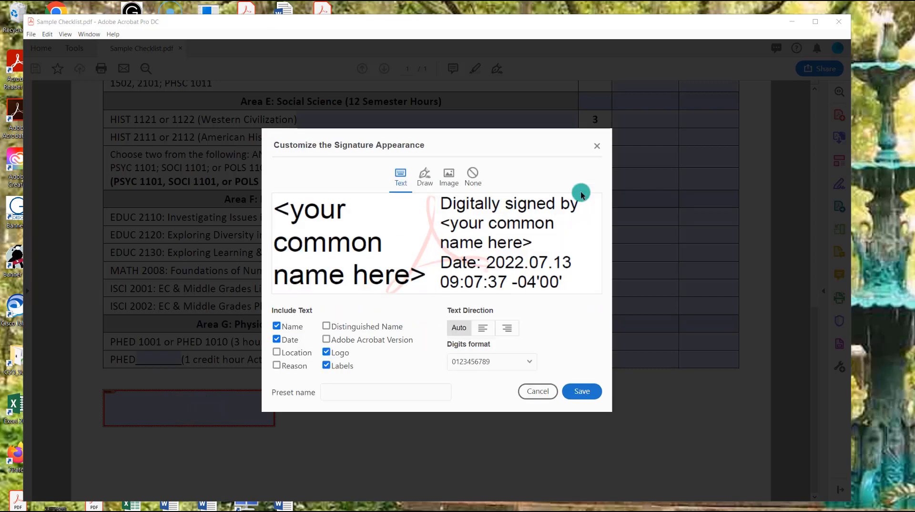
Step: Draw a handwritten signature for the signature appearance and apply it
{"action": "left_click", "coordinate": [431, 184]}
{"action": "mouse_move", "coordinate": [330, 233]}
{"action": "left_mouse_down"}
{"action": "mouse_move", "coordinate": [306, 237]}
{"action": "mouse_move", "coordinate": [323, 276]}
{"action": "mouse_move", "coordinate": [394, 277]}
{"action": "mouse_move", "coordinate": [503, 227]}
{"action": "mouse_move", "coordinate": [553, 247]}
{"action": "left_mouse_up"}
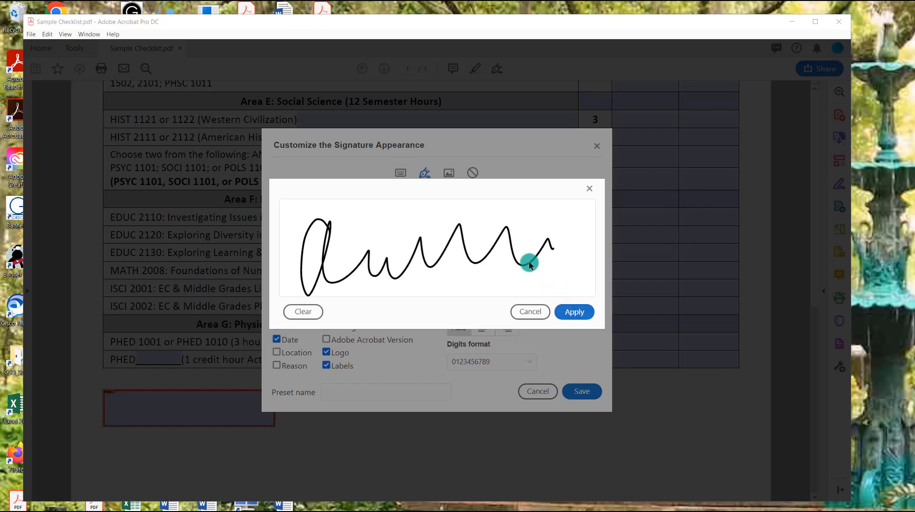
{"action": "key", "text": "Return"}
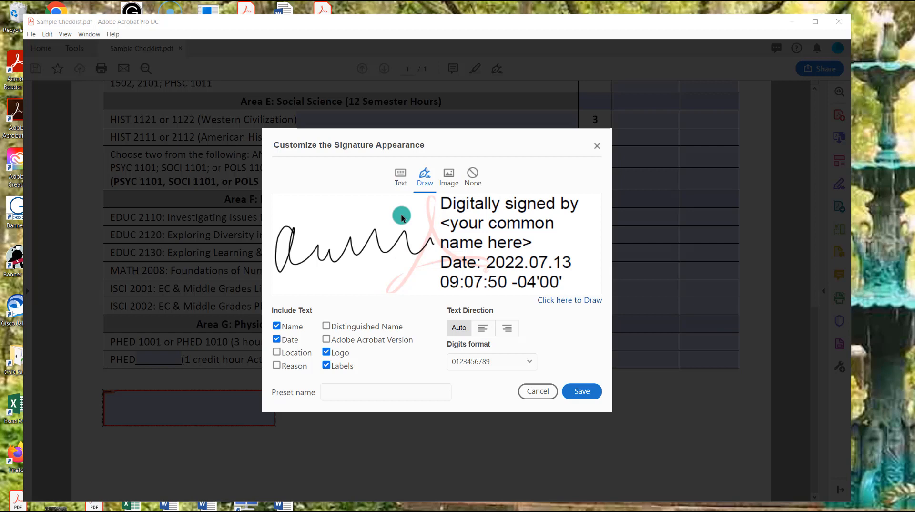
Step: Set the signature appearance to text with name, date, logo and labels, and save it
{"action": "left_click", "coordinate": [401, 177]}
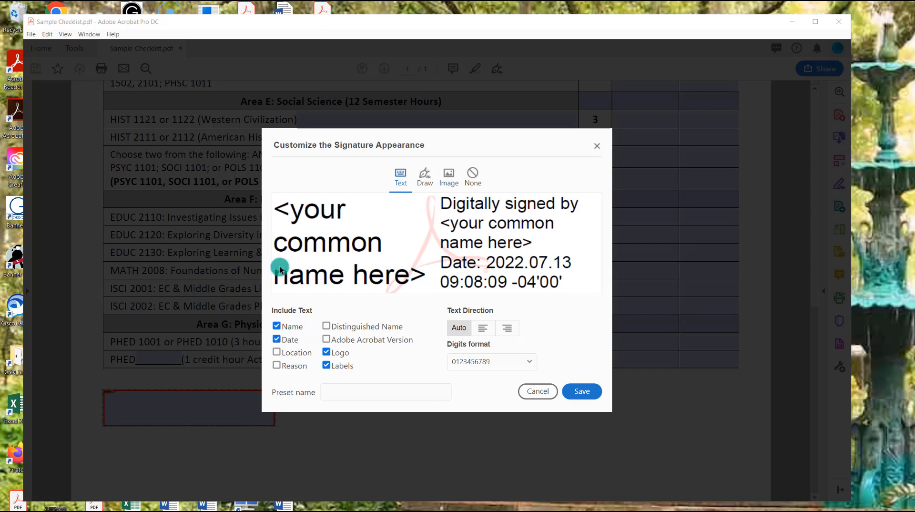
{"action": "left_click", "coordinate": [580, 391]}
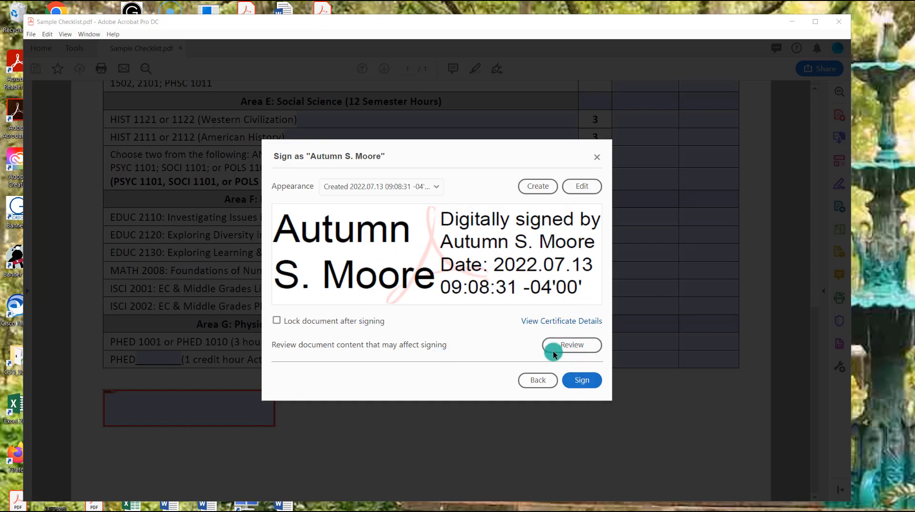
Step: Sign the document and save the signed copy on the Desktop as Sample Checklist-Signed
{"action": "left_click", "coordinate": [588, 381]}
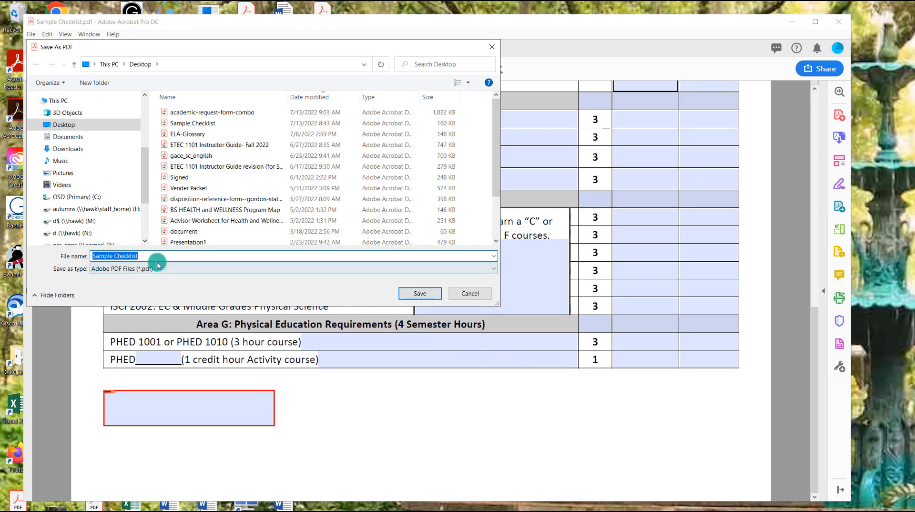
{"action": "left_click", "coordinate": [95, 254]}
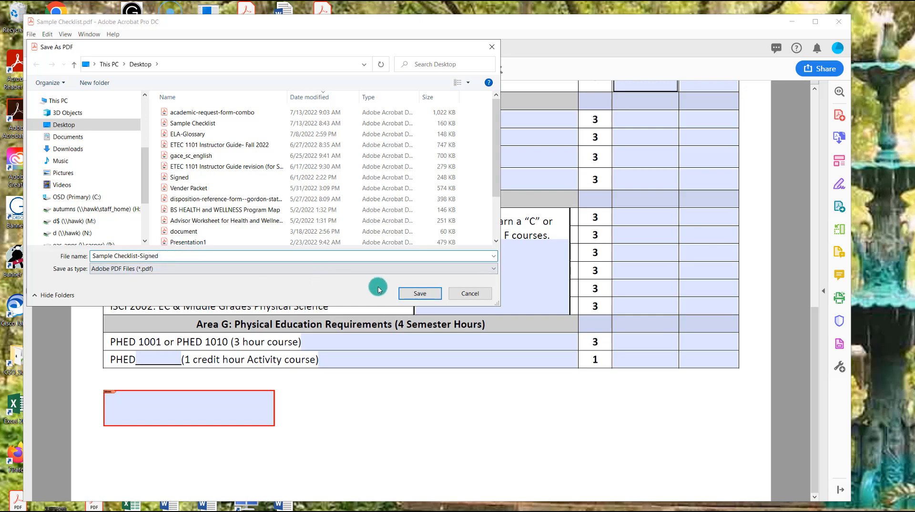
{"action": "left_click", "coordinate": [403, 294]}
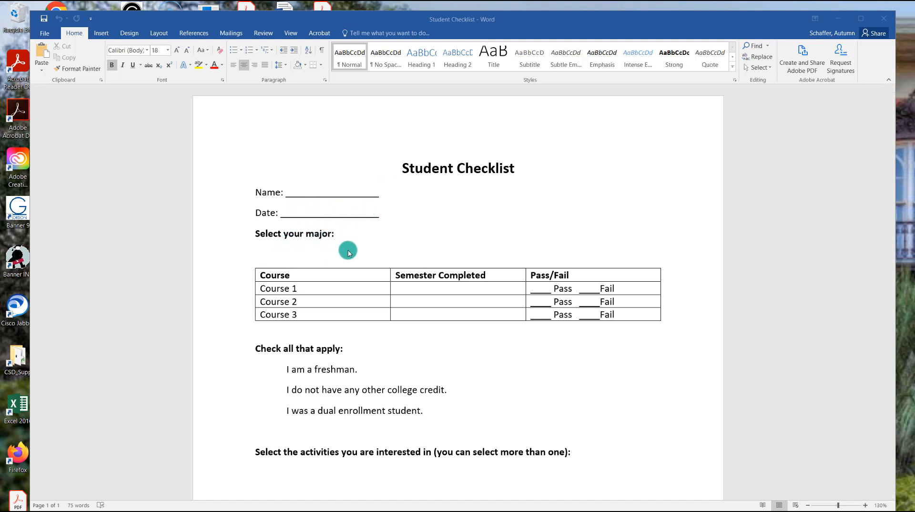
Step: In Word, look through the Student Checklist form from the name line to the signature section
{"action": "scroll", "coordinate": [367, 254], "scroll_direction": "down", "scroll_amount": 1}
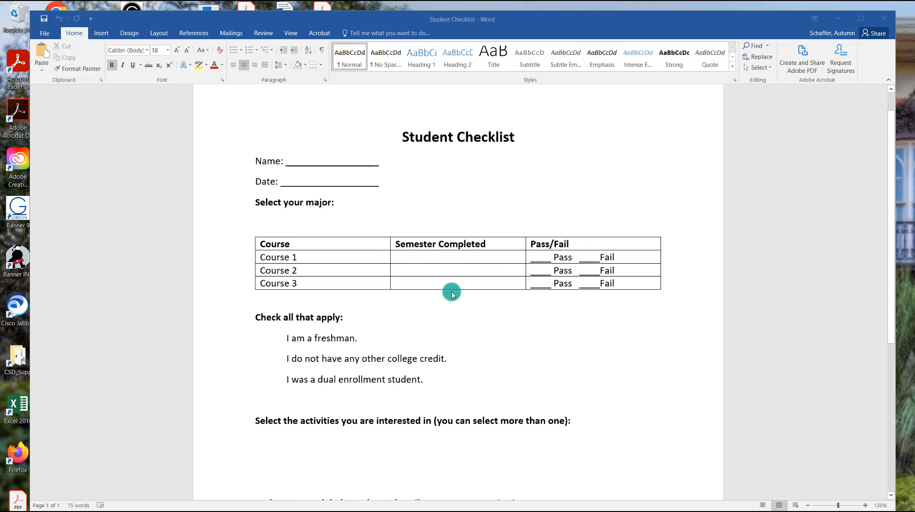
{"action": "scroll", "coordinate": [452, 294], "scroll_direction": "down", "scroll_amount": 3}
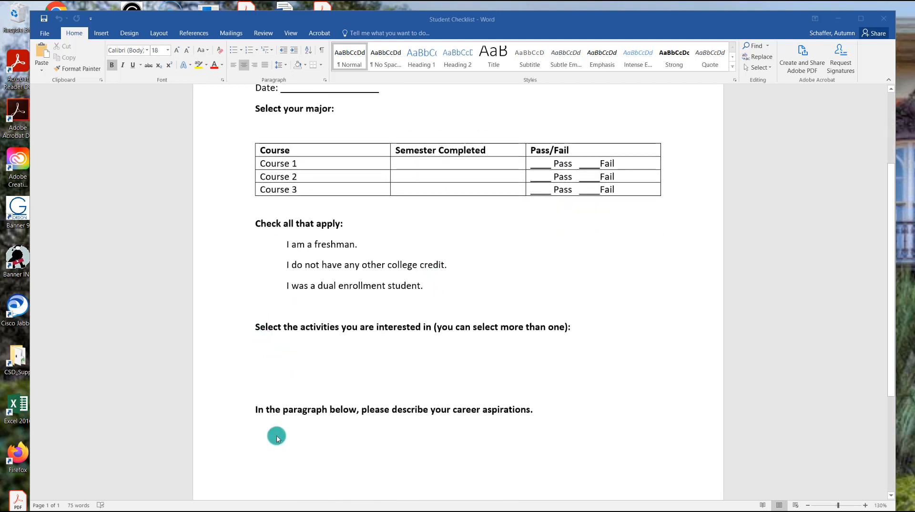
{"action": "scroll", "coordinate": [305, 357], "scroll_direction": "down", "scroll_amount": 1}
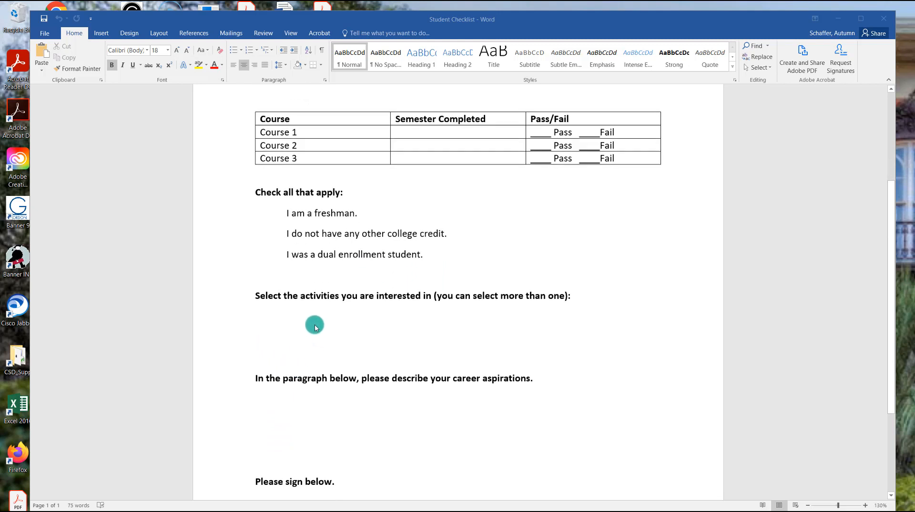
{"action": "scroll", "coordinate": [315, 327], "scroll_direction": "down", "scroll_amount": 1}
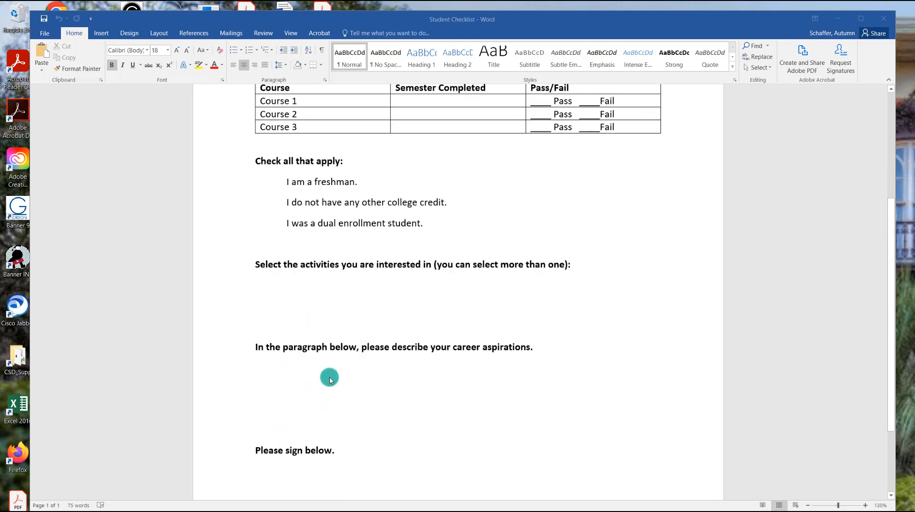
{"action": "scroll", "coordinate": [339, 361], "scroll_direction": "up", "scroll_amount": 5}
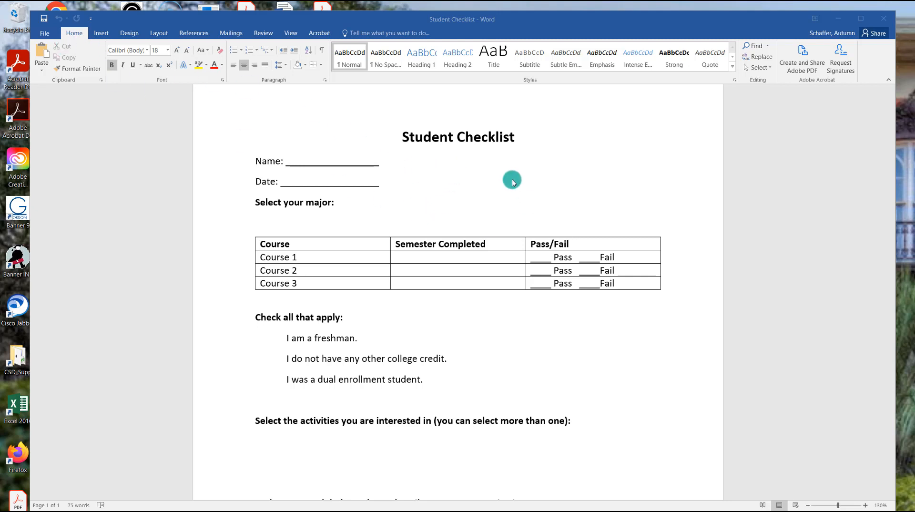
Step: Save the Word checklist as an Adobe PDF named Student Checklist on the Desktop and view the resulting PDF
{"action": "left_click", "coordinate": [43, 33]}
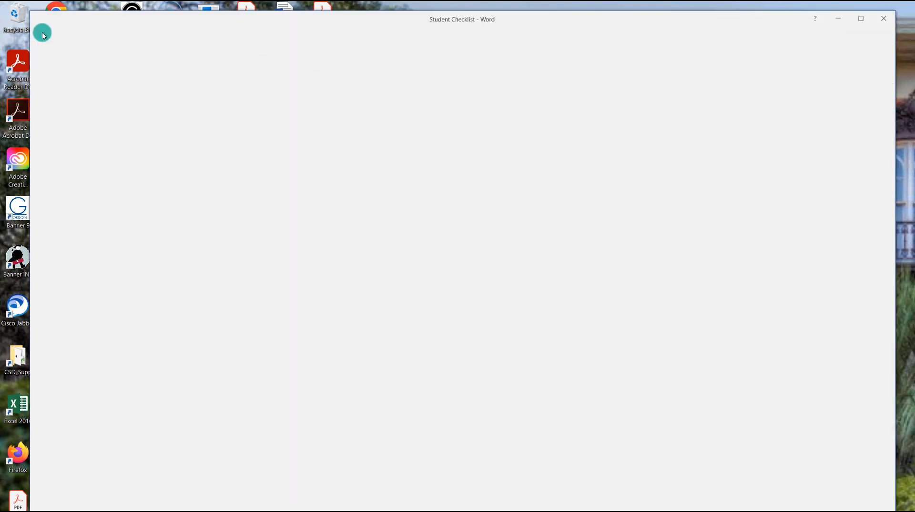
{"action": "key", "text": "Escape"}
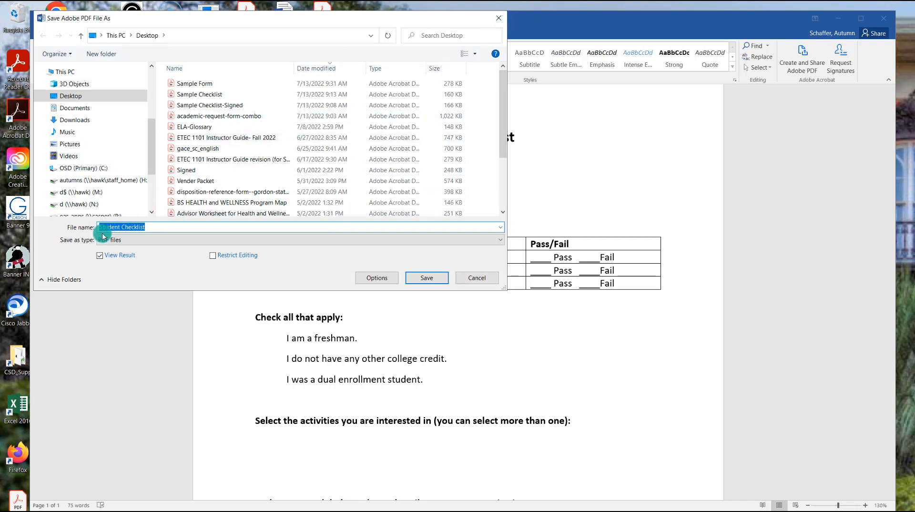
{"action": "left_click", "coordinate": [417, 280]}
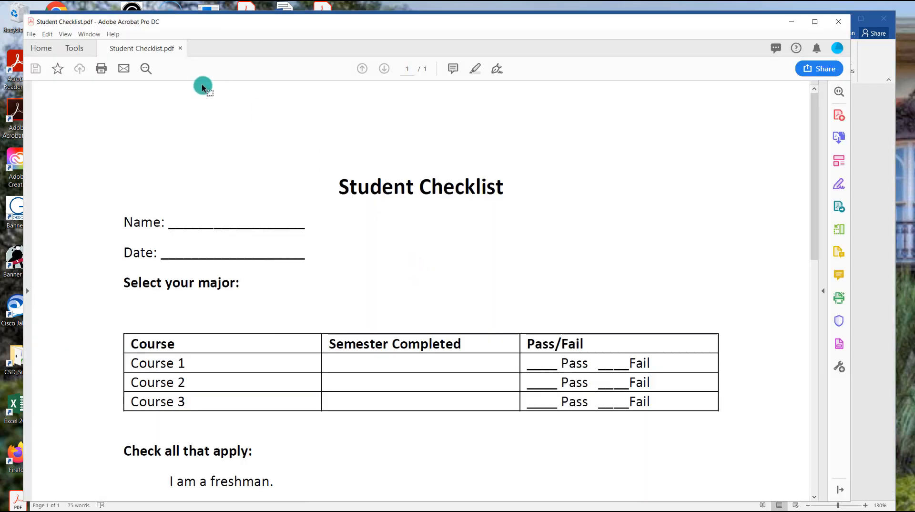
{"action": "scroll", "coordinate": [360, 281], "scroll_direction": "down", "scroll_amount": 3}
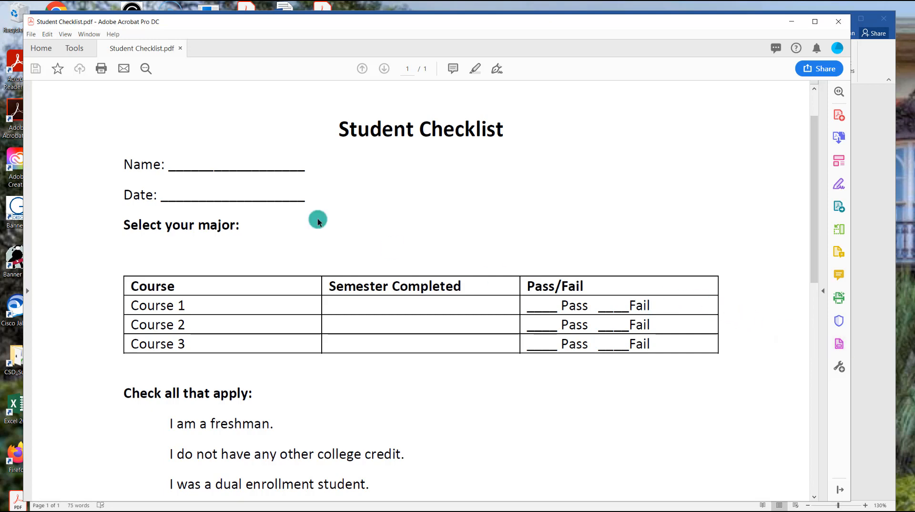
Step: Launch Adobe Acrobat from the desktop and open the Prepare Form tool
{"action": "left_click", "coordinate": [75, 51]}
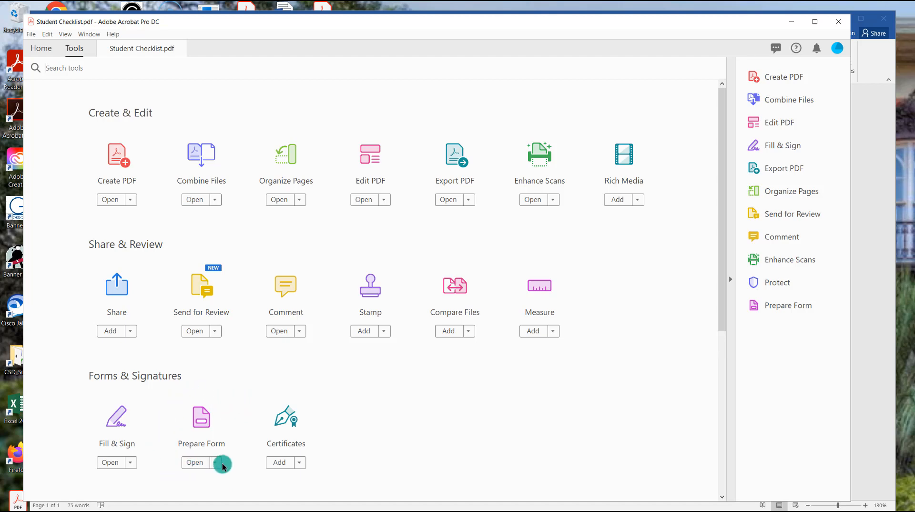
{"action": "key", "text": "super+d"}
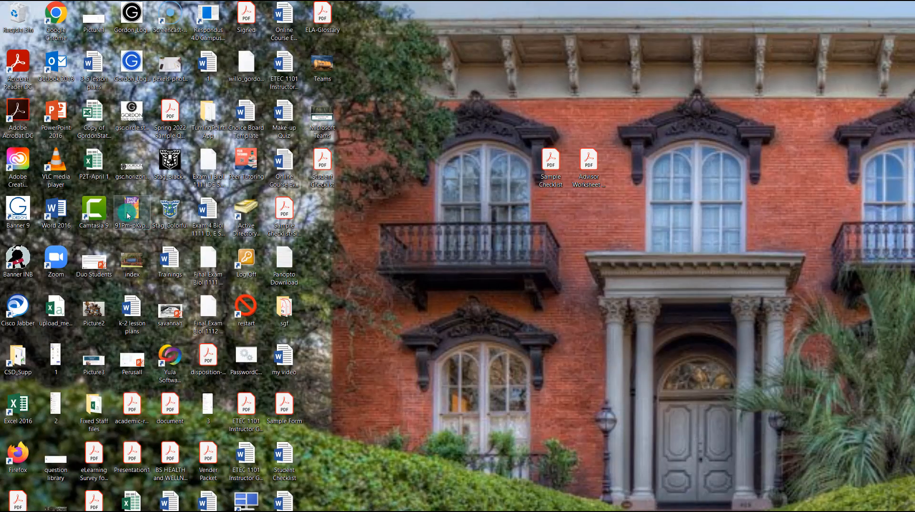
{"action": "double_click", "coordinate": [17, 138]}
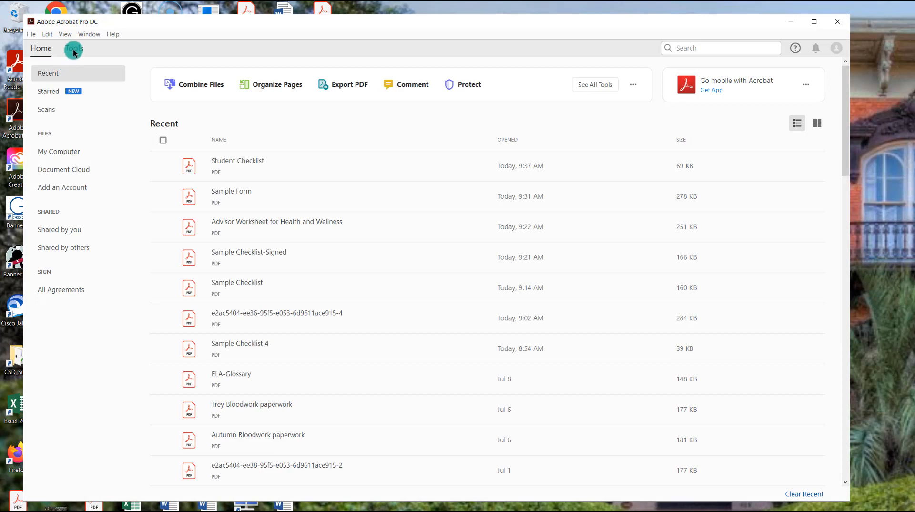
{"action": "left_click", "coordinate": [74, 49]}
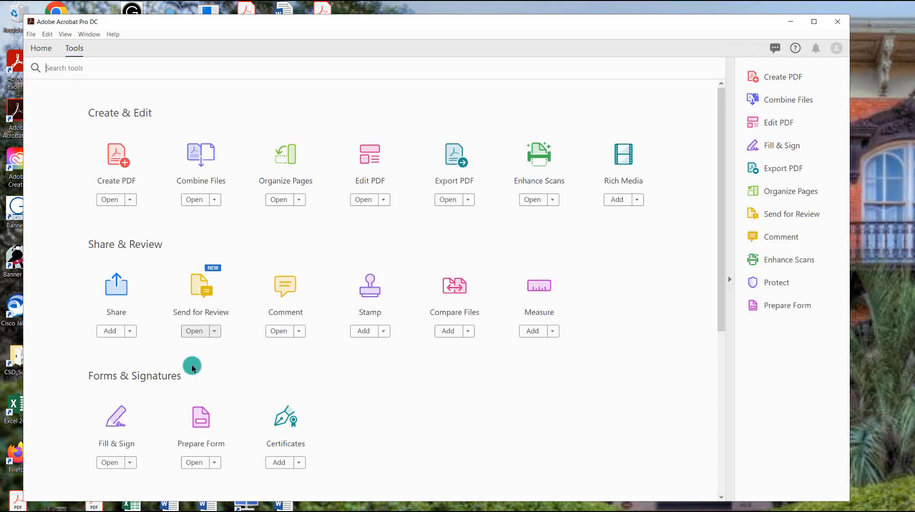
{"action": "left_click", "coordinate": [191, 461]}
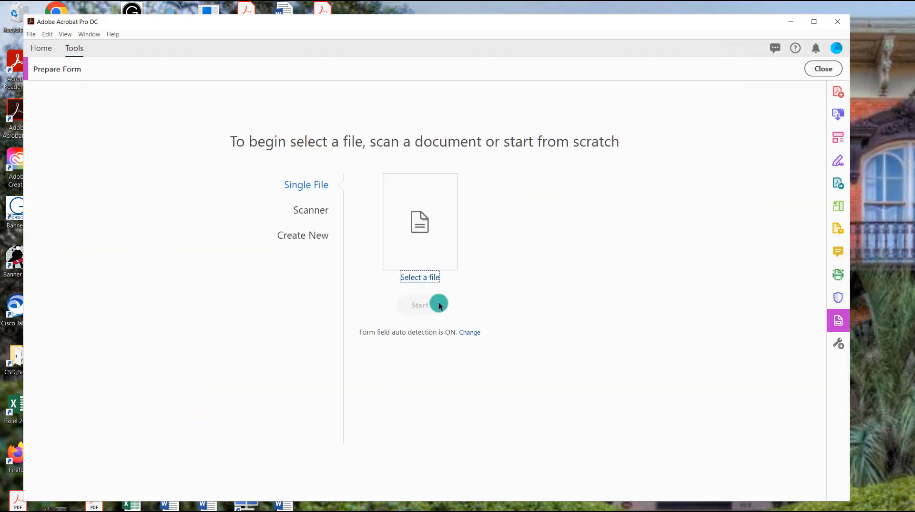
Step: Choose the Student Checklist PDF from the Desktop and start preparing it as a form with field auto detection
{"action": "left_click", "coordinate": [408, 222]}
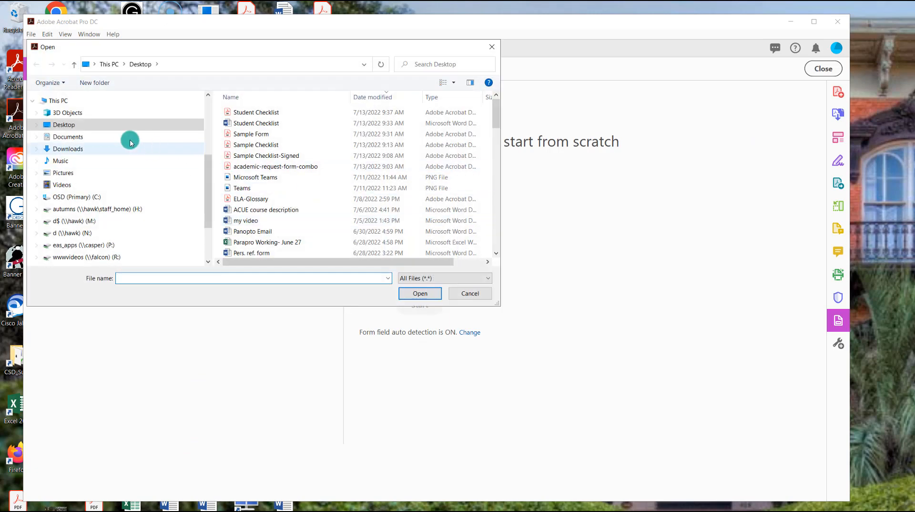
{"action": "left_click", "coordinate": [239, 113]}
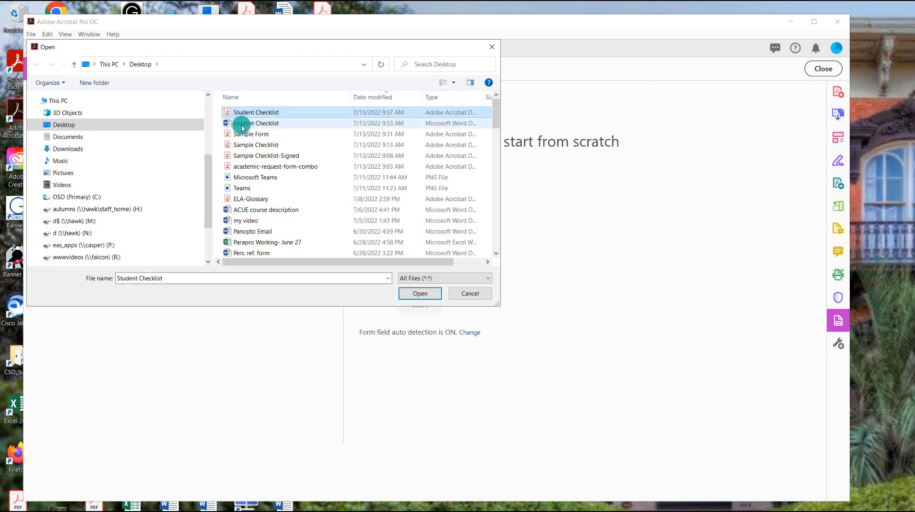
{"action": "left_click", "coordinate": [413, 295]}
{"action": "left_click", "coordinate": [414, 297]}
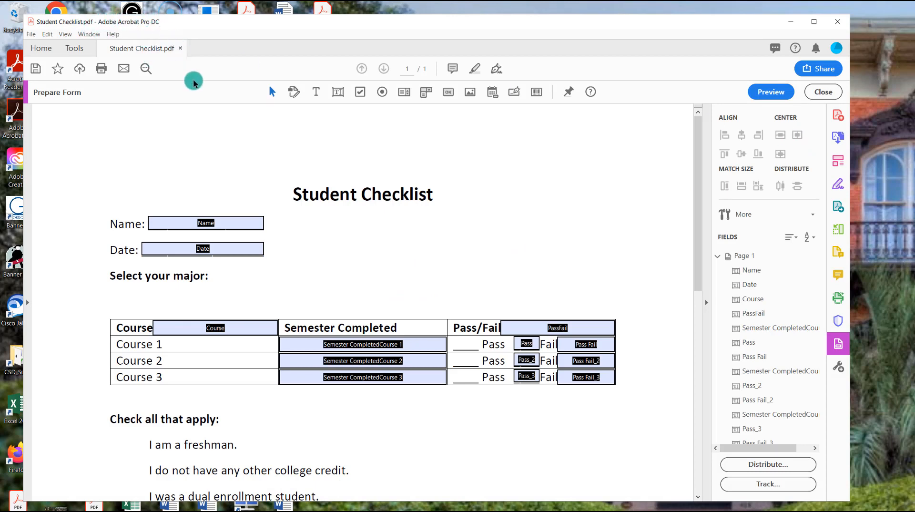
Step: Review the automatically detected form fields from the name line down to the activities section
{"action": "left_click", "coordinate": [836, 48]}
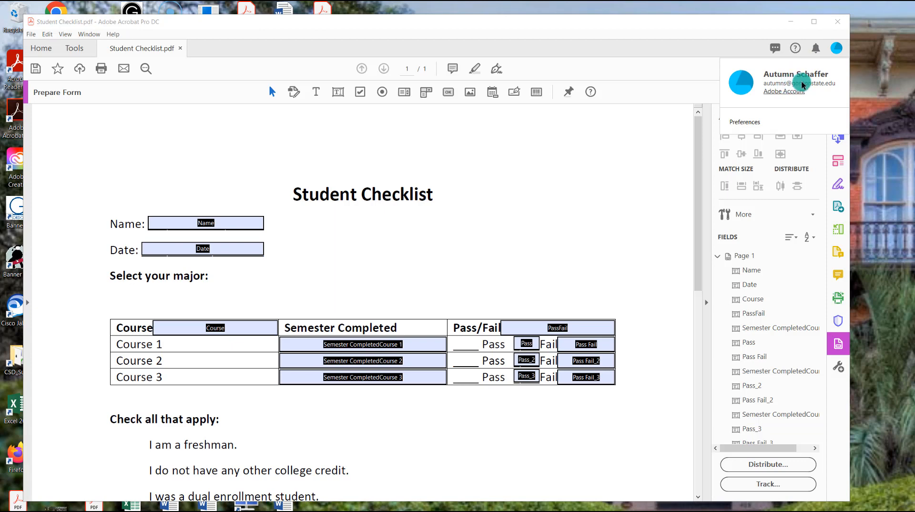
{"action": "left_click", "coordinate": [691, 50]}
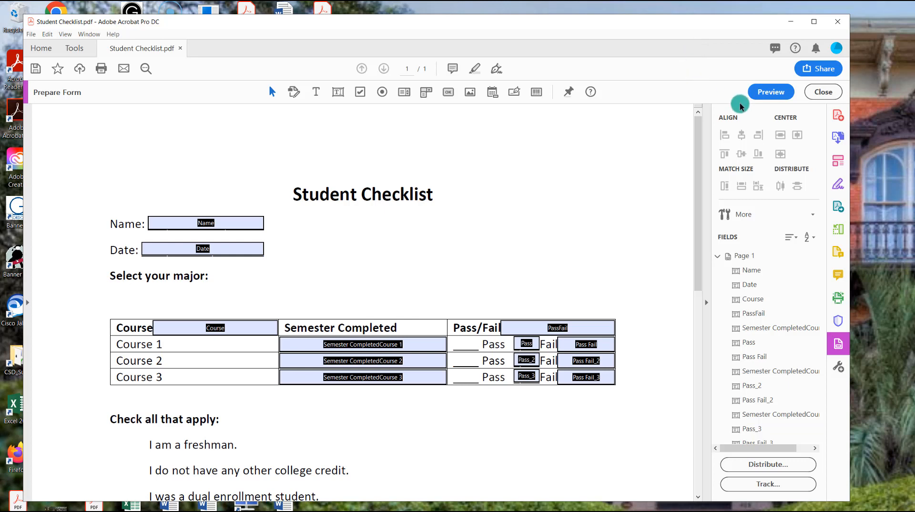
{"action": "left_click", "coordinate": [321, 360]}
{"action": "left_click", "coordinate": [526, 376]}
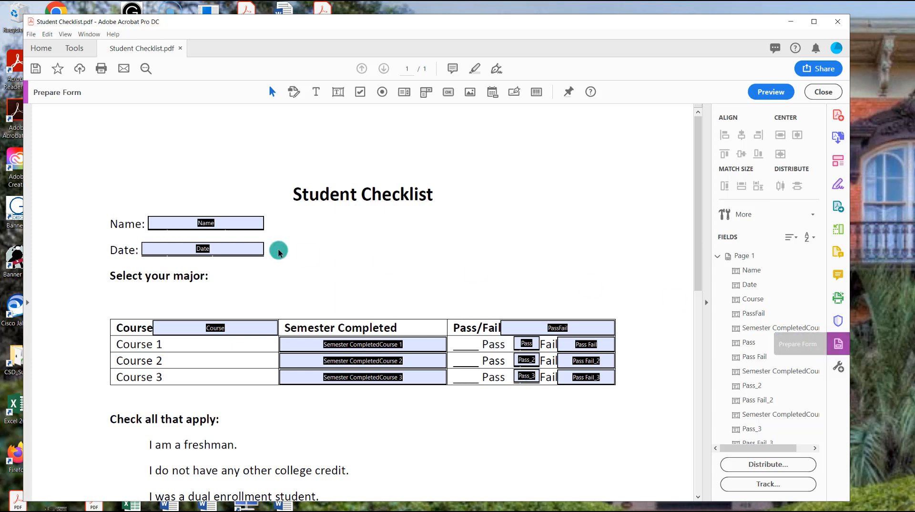
{"action": "left_click", "coordinate": [205, 221]}
{"action": "left_click", "coordinate": [244, 288]}
{"action": "scroll", "coordinate": [243, 287], "scroll_direction": "down", "scroll_amount": 3}
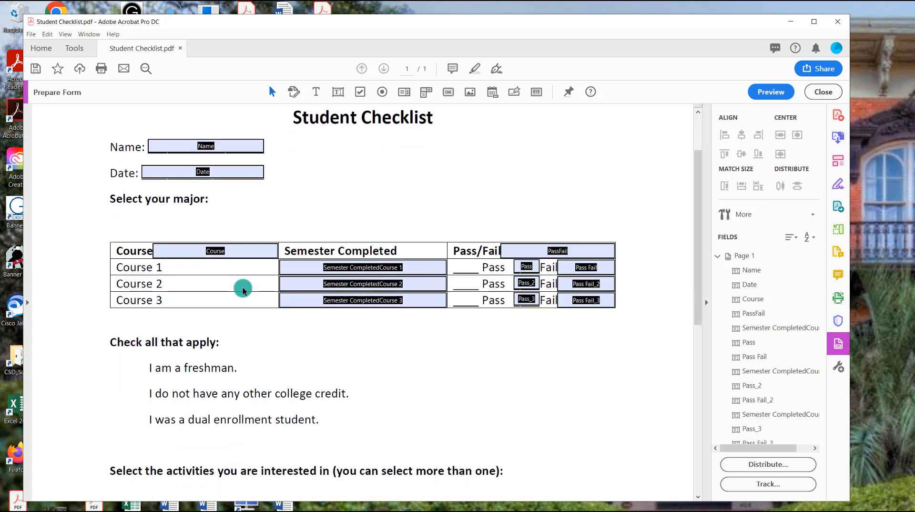
{"action": "scroll", "coordinate": [246, 289], "scroll_direction": "down", "scroll_amount": 2}
{"action": "scroll", "coordinate": [247, 290], "scroll_direction": "up", "scroll_amount": 2}
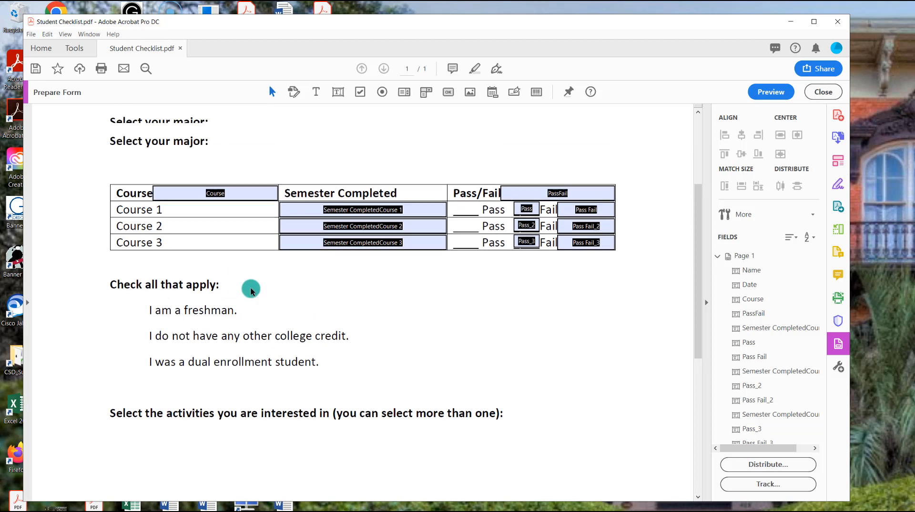
{"action": "scroll", "coordinate": [250, 289], "scroll_direction": "up", "scroll_amount": 2}
Step: Examine the detected fields in the Course, Semester Completed and Pass/Fail columns of the course table
{"action": "left_click", "coordinate": [312, 324]}
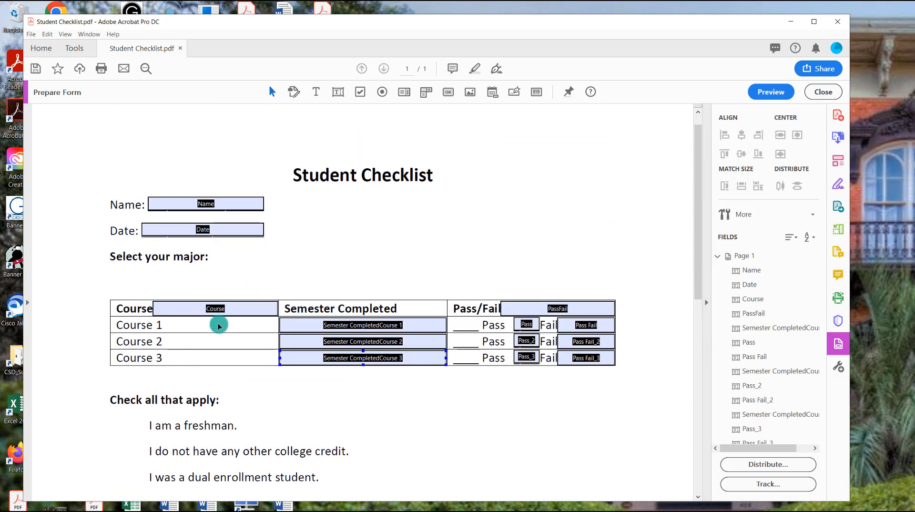
{"action": "left_click", "coordinate": [217, 307]}
{"action": "left_click", "coordinate": [523, 314]}
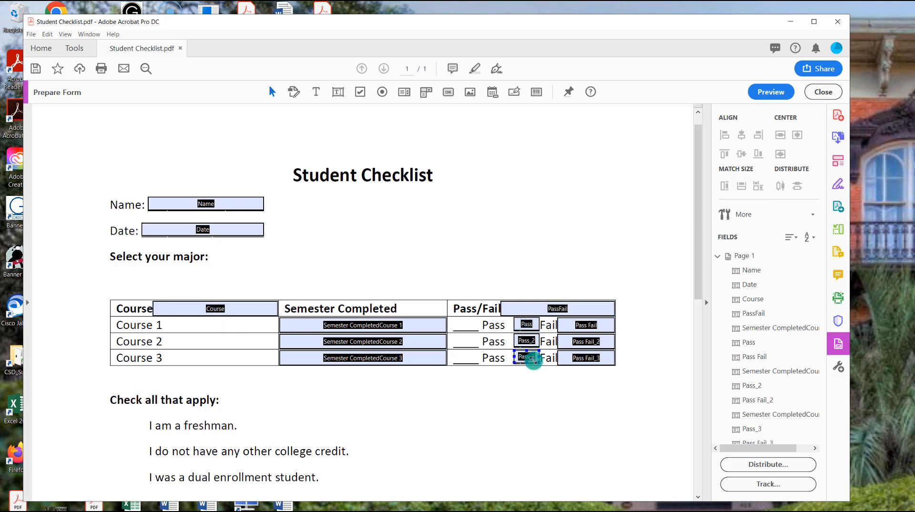
{"action": "left_click", "coordinate": [598, 363]}
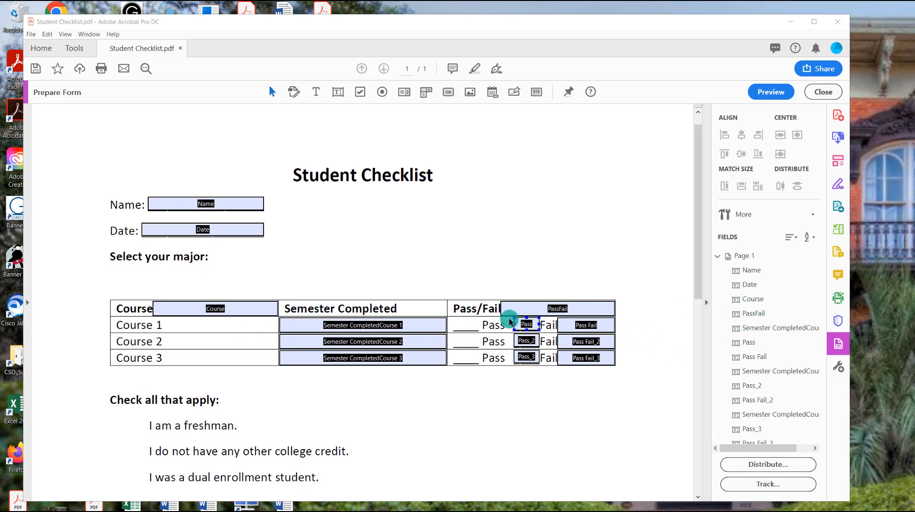
{"action": "left_click", "coordinate": [578, 322]}
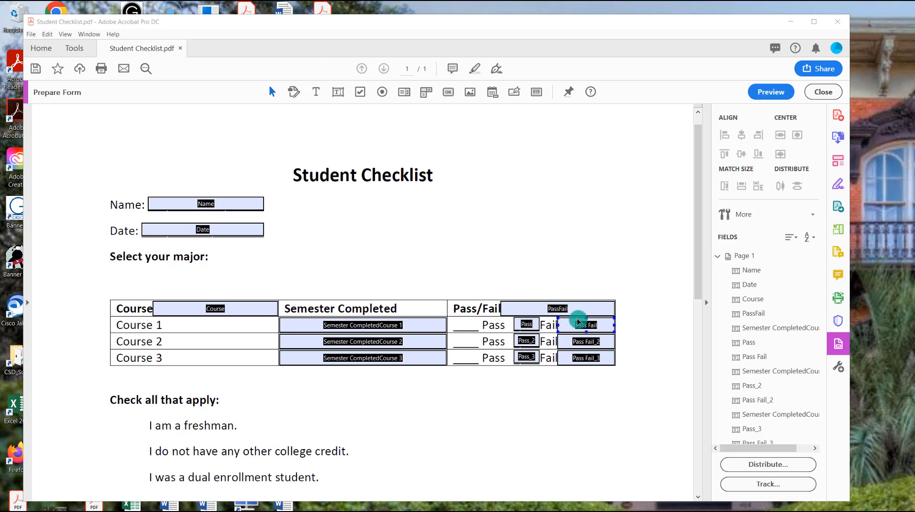
{"action": "left_click", "coordinate": [520, 341]}
{"action": "left_click", "coordinate": [578, 342]}
{"action": "left_click", "coordinate": [628, 358]}
{"action": "scroll", "coordinate": [769, 360], "scroll_direction": "down", "scroll_amount": 1}
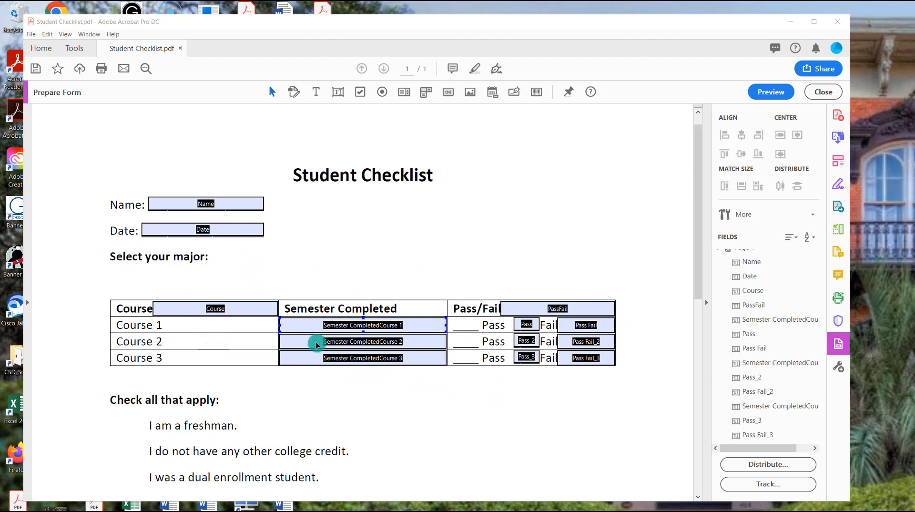
Step: Delete the unneeded Course field from the header row of the course table
{"action": "left_click", "coordinate": [170, 312]}
{"action": "left_click", "coordinate": [165, 309]}
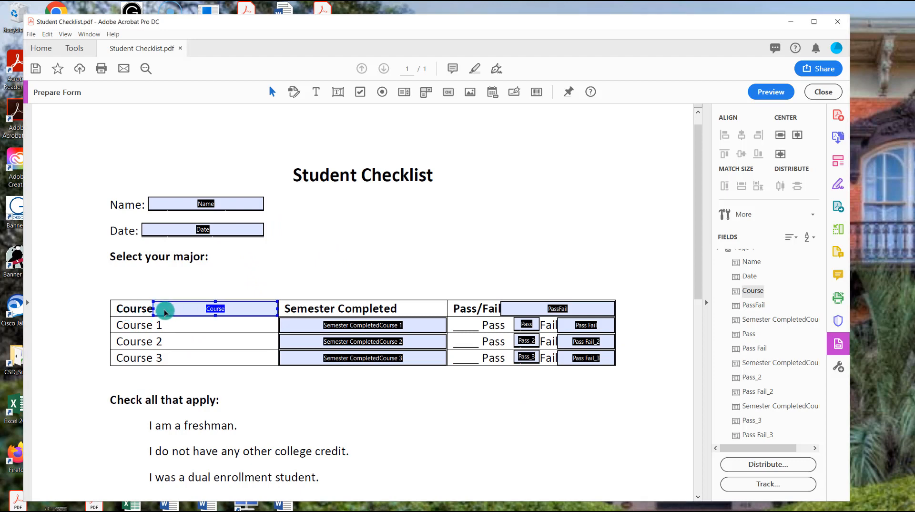
{"action": "key", "text": "Delete"}
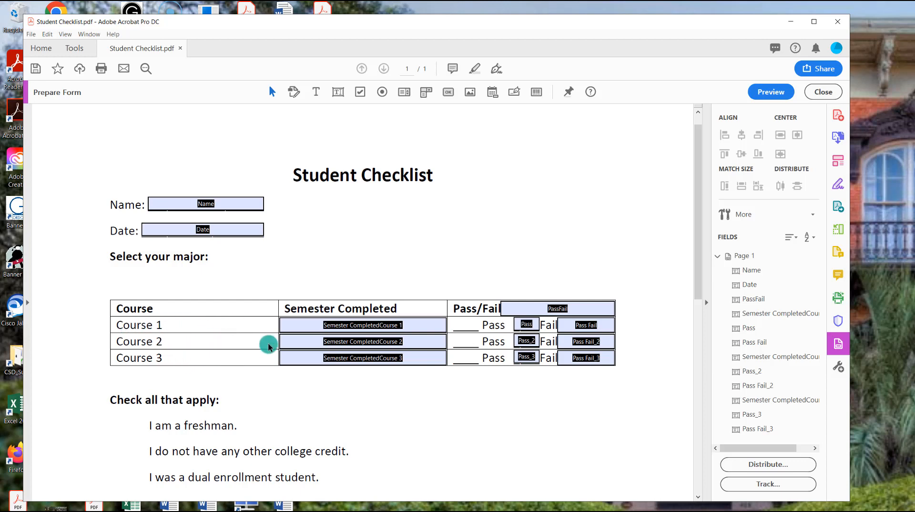
Step: Add a text field beside the Course 1 label and resize it to fit the table cell
{"action": "left_click", "coordinate": [339, 93]}
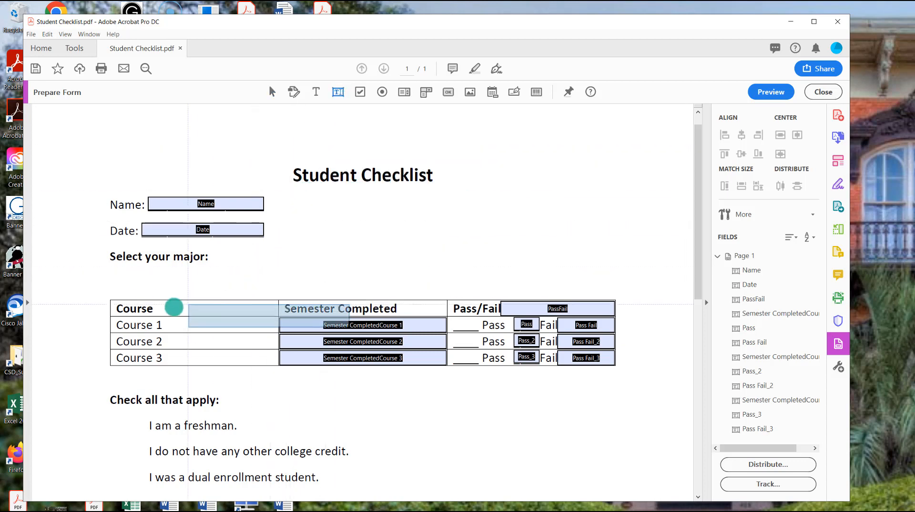
{"action": "left_click", "coordinate": [167, 309]}
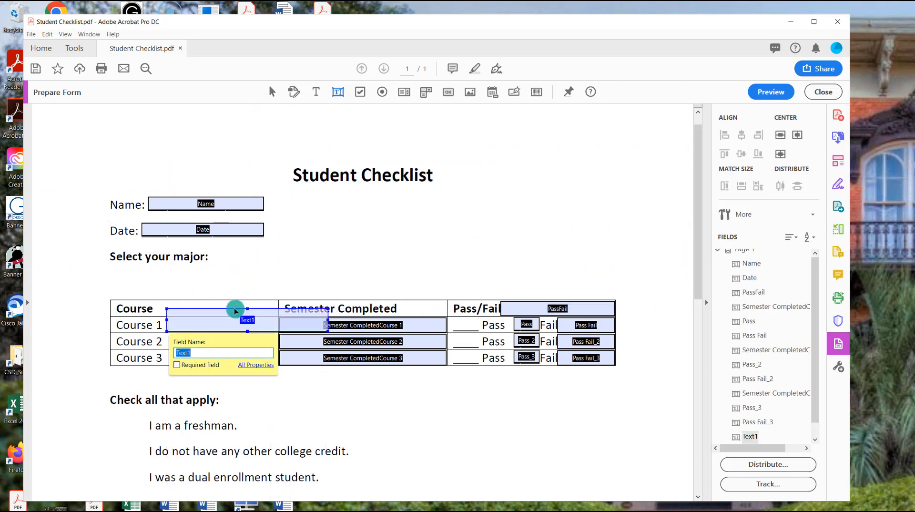
{"action": "left_click_drag", "start_coordinate": [328, 330], "coordinate": [258, 326]}
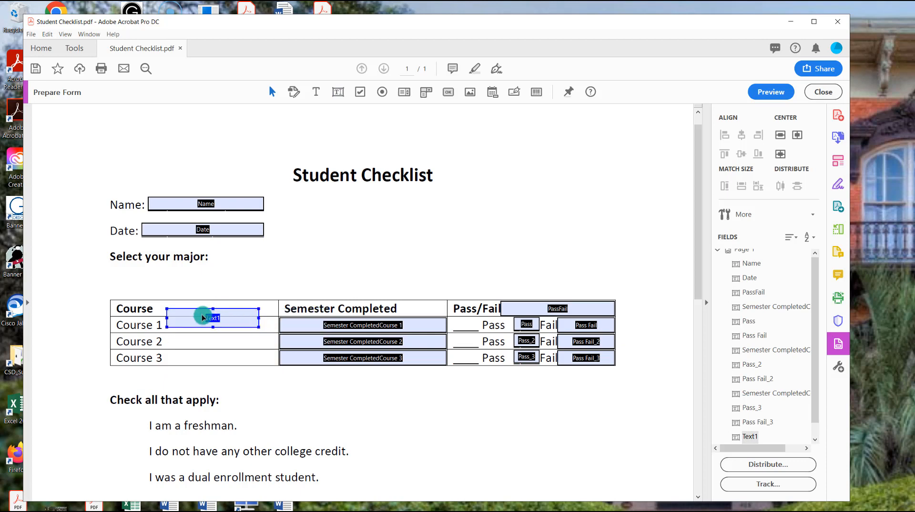
{"action": "mouse_move", "coordinate": [198, 315]}
{"action": "left_mouse_down"}
{"action": "mouse_move", "coordinate": [201, 325]}
{"action": "mouse_move", "coordinate": [213, 320]}
{"action": "left_mouse_up"}
{"action": "left_click_drag", "start_coordinate": [274, 325], "coordinate": [275, 325]}
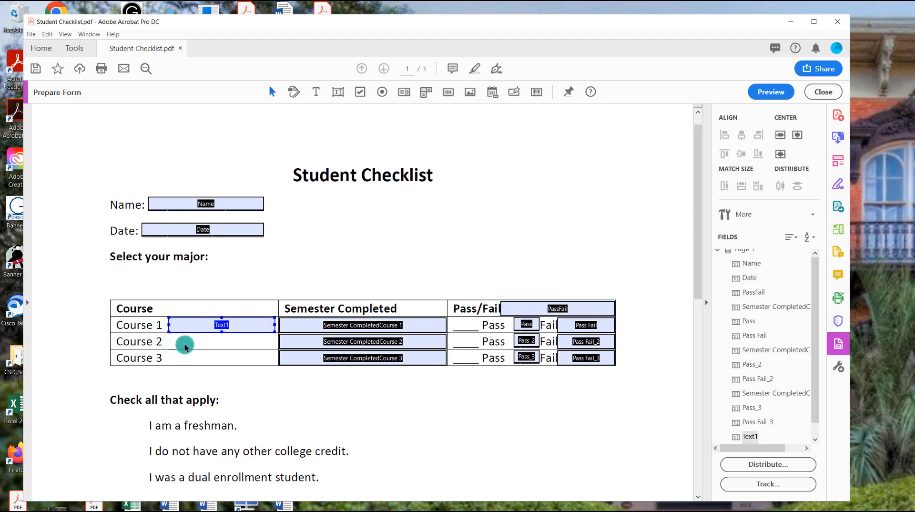
Step: Name the new text field Course 1 in its properties
{"action": "right_click", "coordinate": [224, 325]}
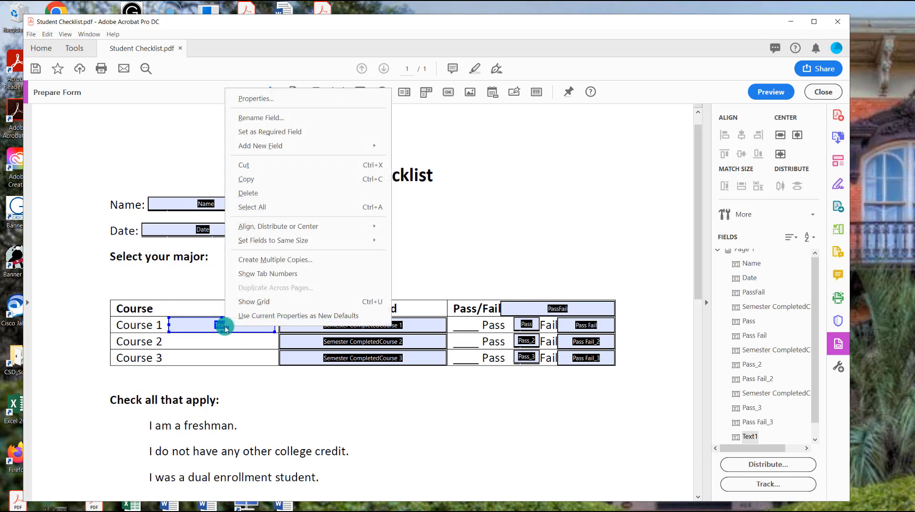
{"action": "left_click", "coordinate": [276, 98]}
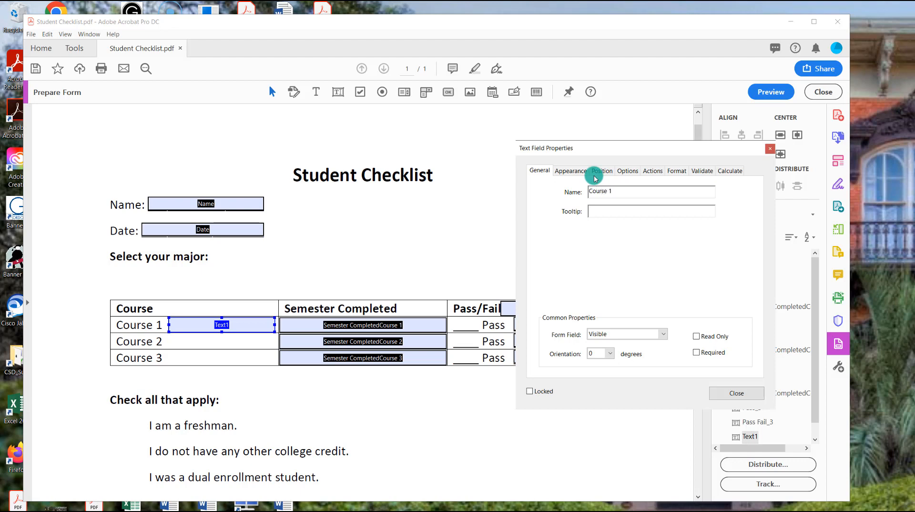
{"action": "type", "text": "Course 1"}
{"action": "key", "text": "Return"}
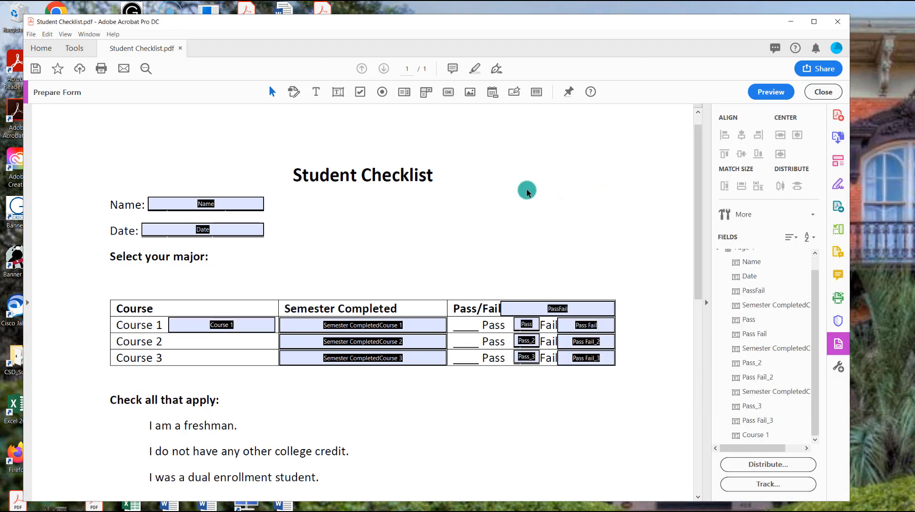
Step: Copy the Course 1 text field and place the copy beside the Course 2 label
{"action": "right_click", "coordinate": [228, 323]}
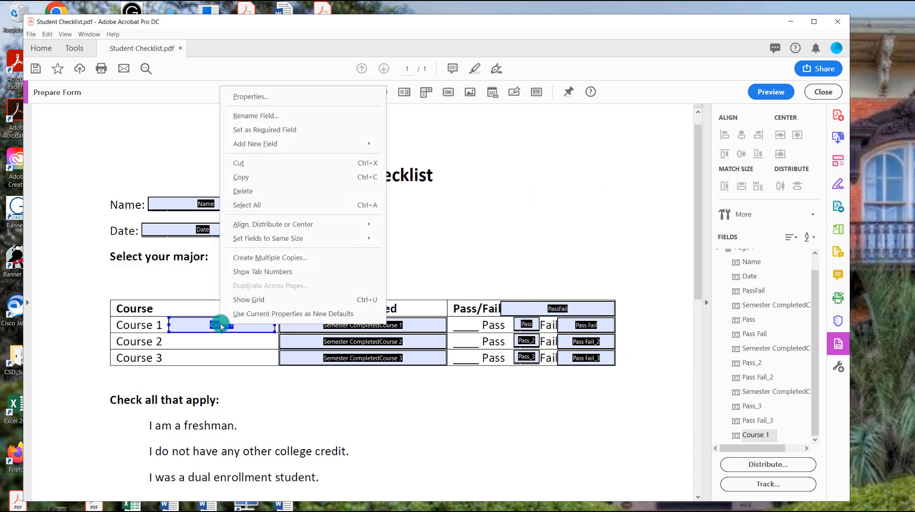
{"action": "left_click", "coordinate": [257, 180]}
{"action": "right_click", "coordinate": [308, 245]}
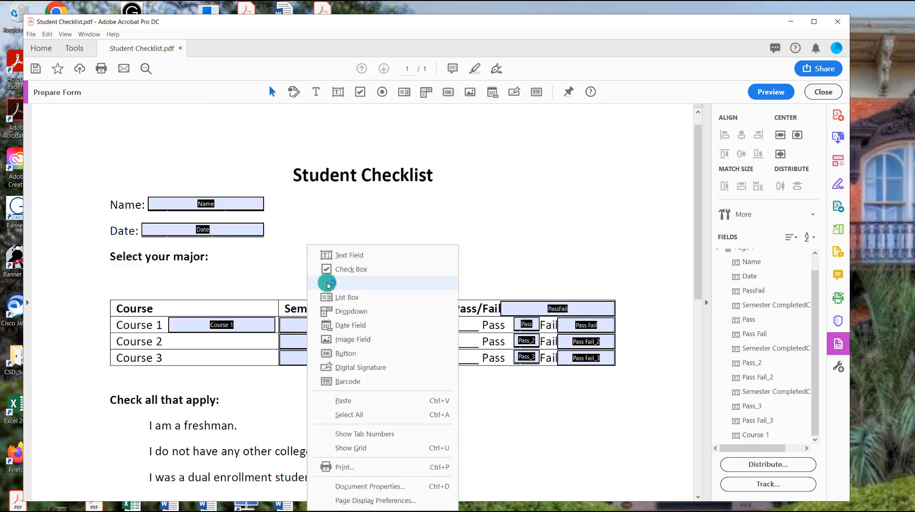
{"action": "left_click", "coordinate": [341, 401]}
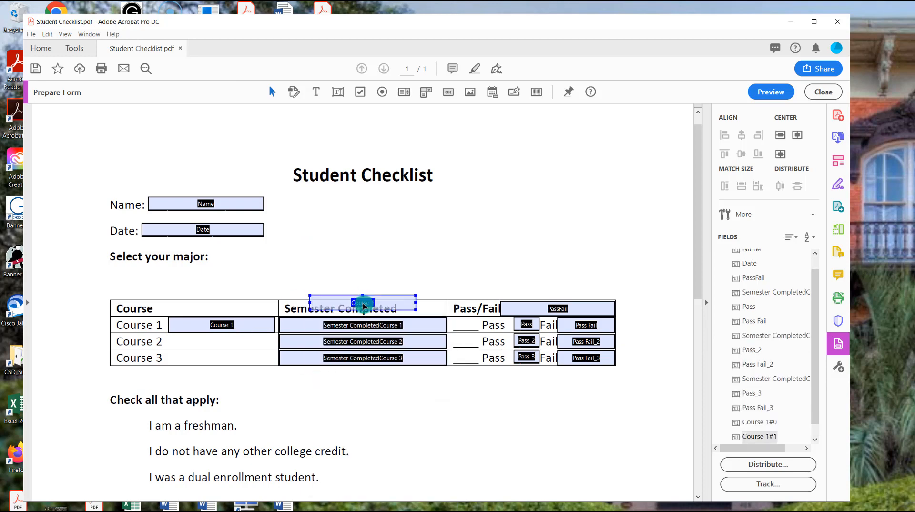
{"action": "left_click_drag", "start_coordinate": [365, 304], "coordinate": [222, 342]}
Step: Rename the copied text field beside the Course 2 label as Course 2 in its properties
{"action": "right_click", "coordinate": [222, 340]}
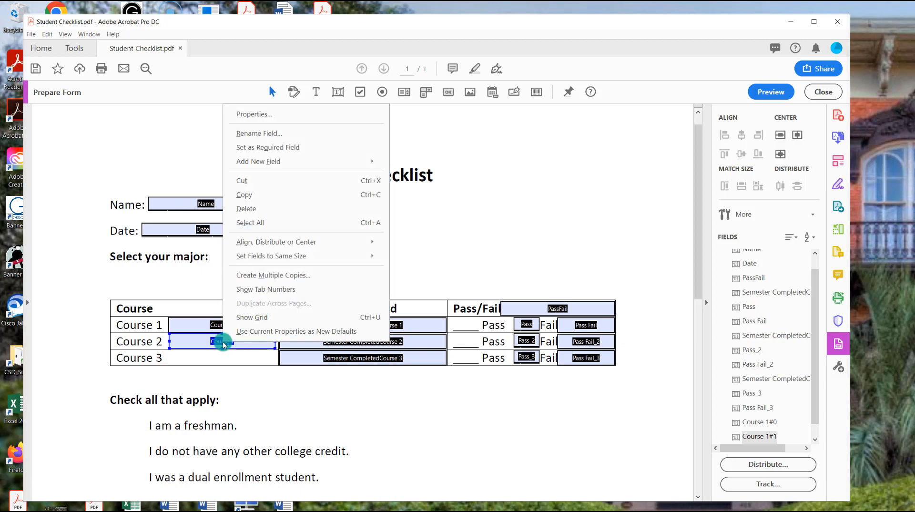
{"action": "left_click", "coordinate": [306, 115]}
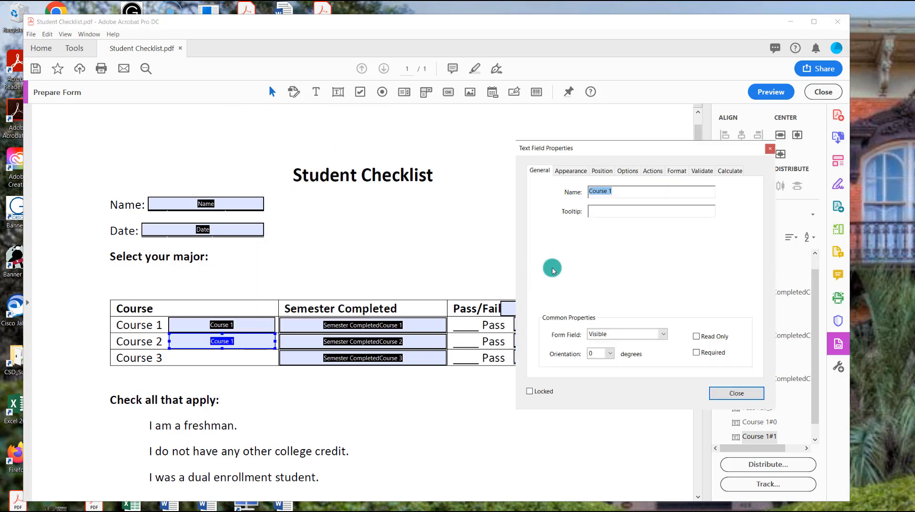
{"action": "left_click", "coordinate": [611, 191]}
{"action": "key", "text": "BackSpace"}
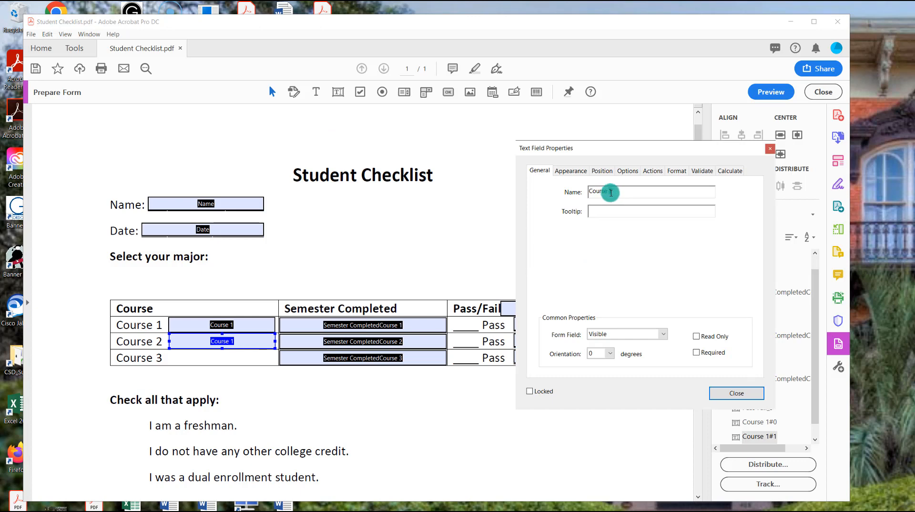
{"action": "type", "text": "2"}
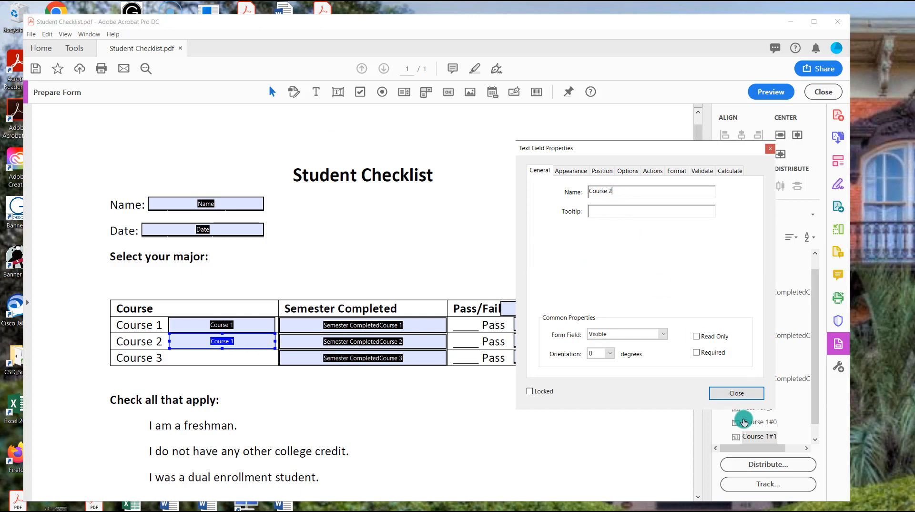
{"action": "left_click", "coordinate": [728, 396]}
Step: Paste another copy of the Course 1 text field and place it in the table cell beside the Course 3 label
{"action": "right_click", "coordinate": [263, 256]}
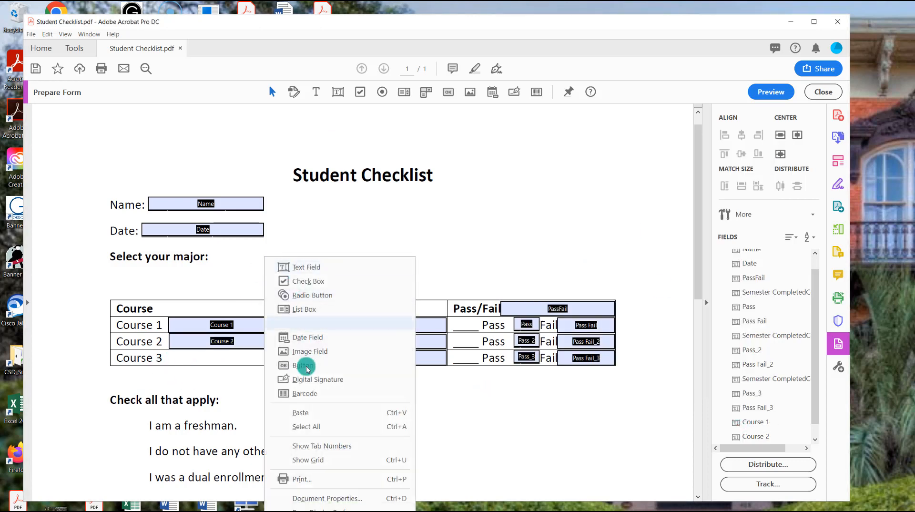
{"action": "left_click", "coordinate": [302, 413]}
{"action": "left_click_drag", "start_coordinate": [302, 404], "coordinate": [390, 316]}
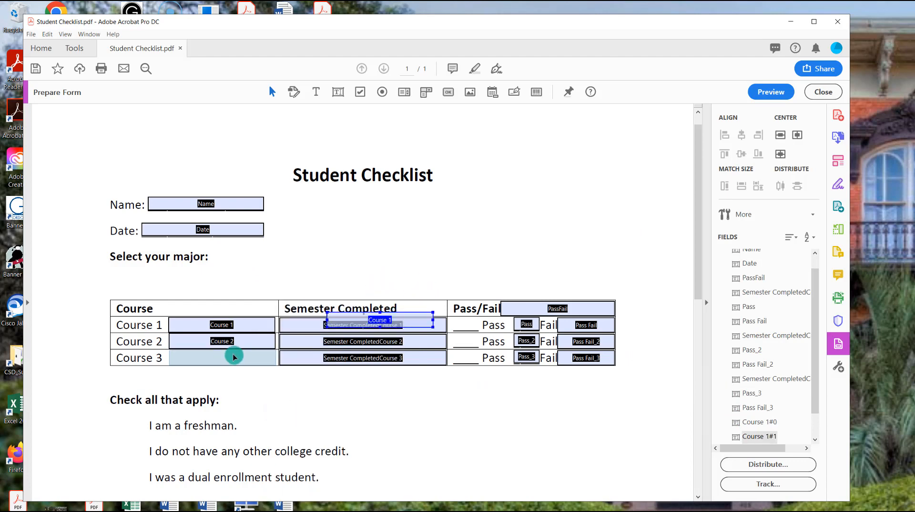
{"action": "left_click_drag", "start_coordinate": [233, 356], "coordinate": [224, 357]}
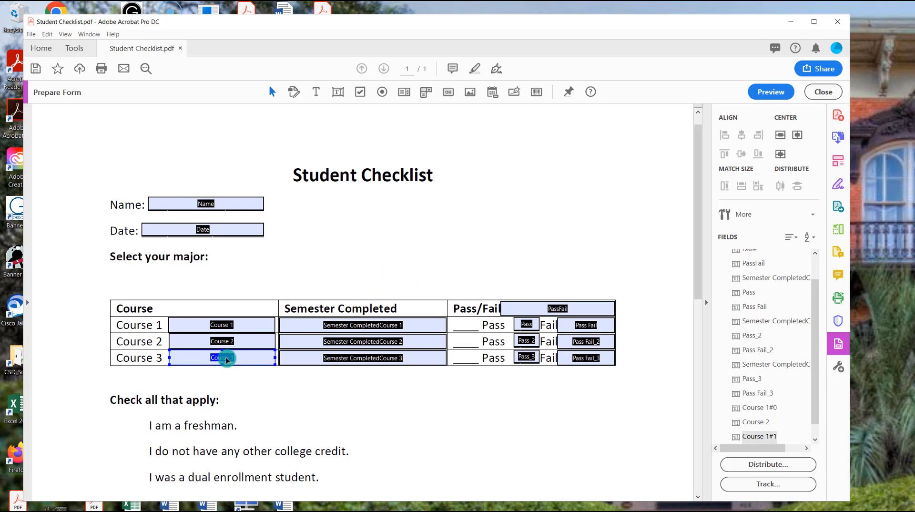
Step: Rename the copied text field beside the Course 3 label as Course 3 in its properties
{"action": "right_click", "coordinate": [225, 357]}
{"action": "left_click", "coordinate": [278, 132]}
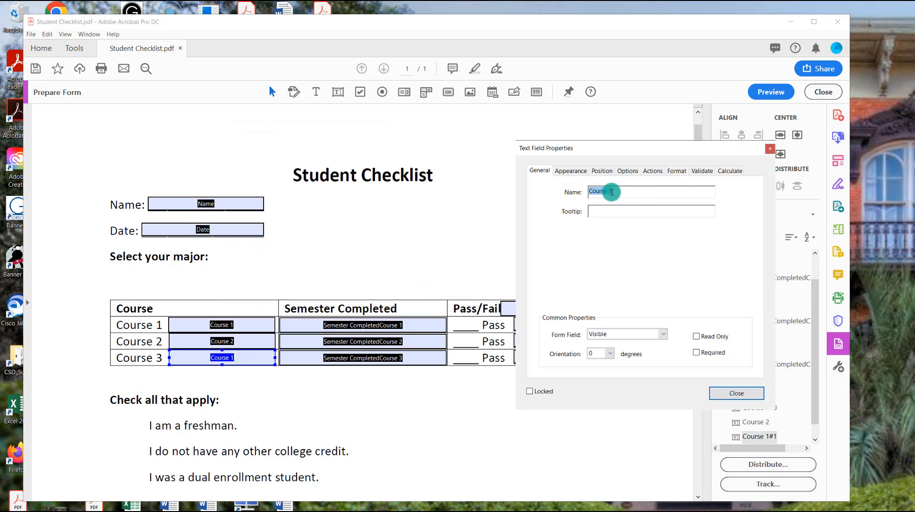
{"action": "left_click", "coordinate": [605, 193]}
{"action": "key", "text": "BackSpace"}
{"action": "type", "text": "3"}
{"action": "left_click", "coordinate": [724, 393]}
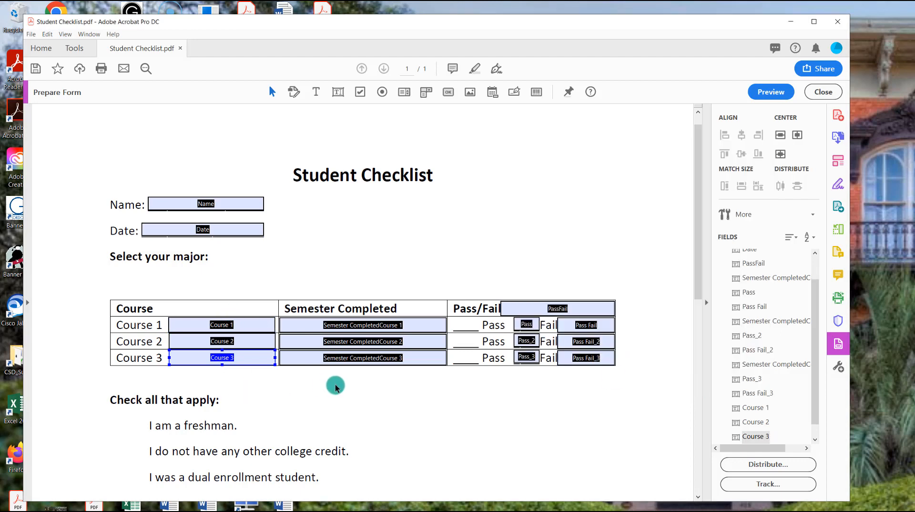
Step: Delete the automatically detected Date text field from the Date line
{"action": "double_click", "coordinate": [231, 238]}
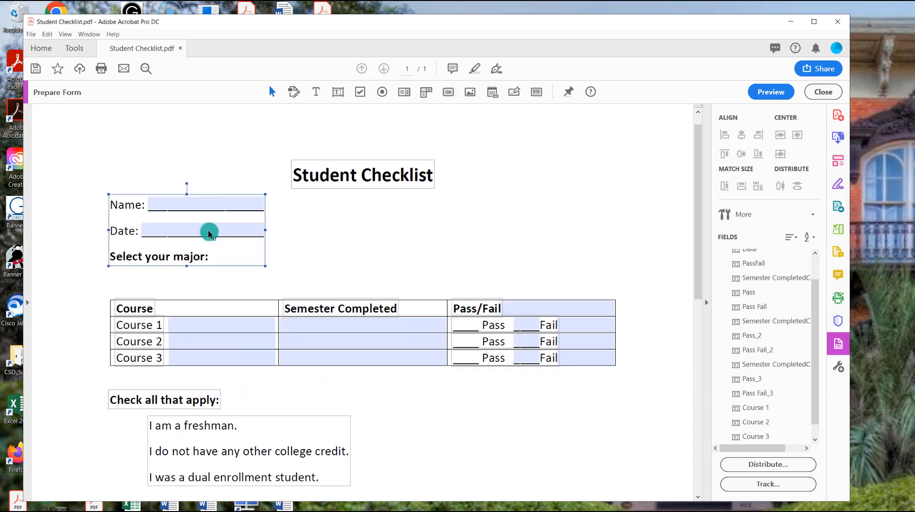
{"action": "left_click", "coordinate": [305, 236]}
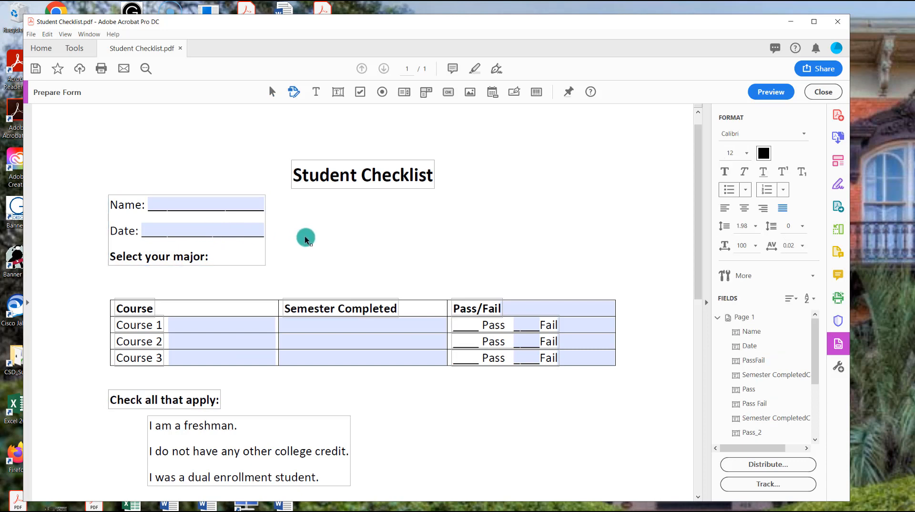
{"action": "left_click", "coordinate": [221, 231]}
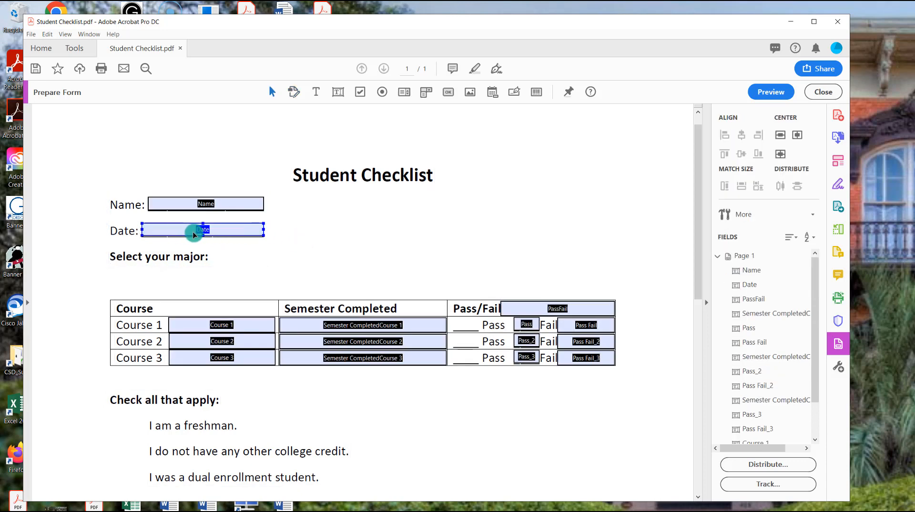
{"action": "key", "text": "Delete"}
Step: Add a date field on the blank line beside the Date label and fit it to the line
{"action": "left_click", "coordinate": [404, 92]}
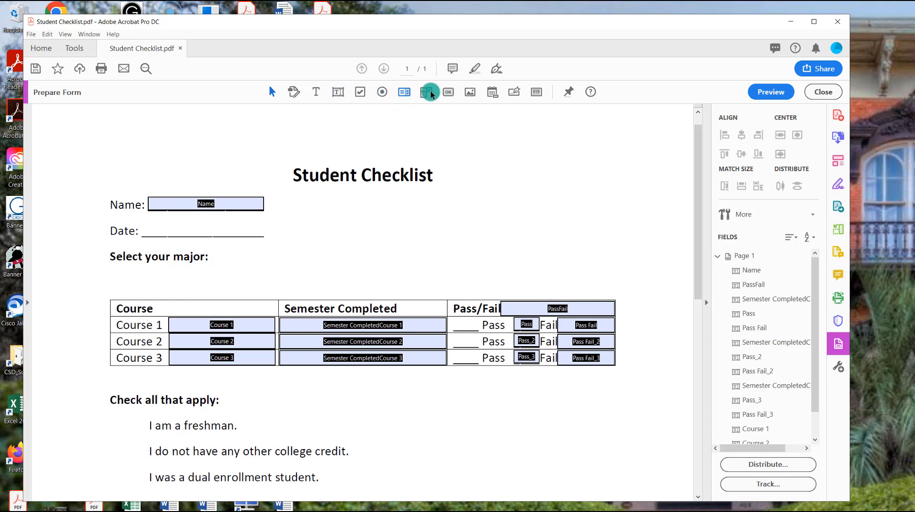
{"action": "left_click", "coordinate": [493, 92]}
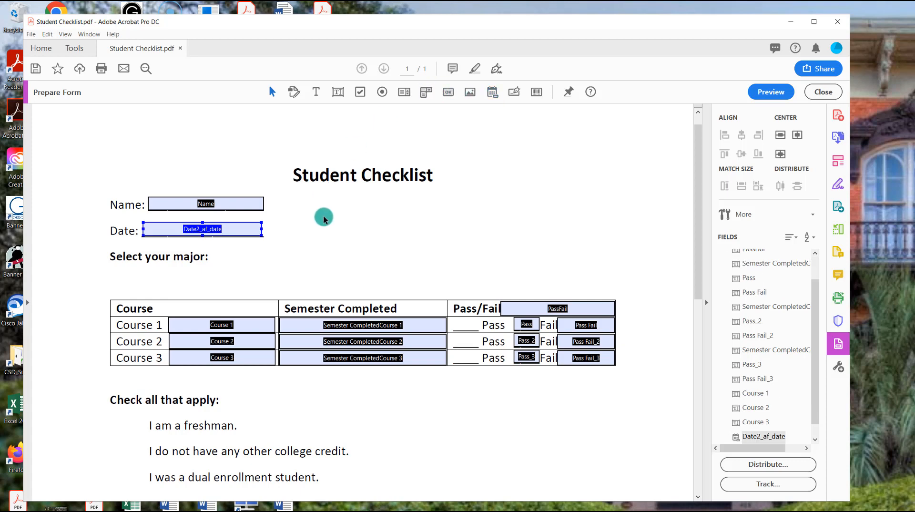
{"action": "left_click", "coordinate": [224, 237]}
{"action": "left_click", "coordinate": [308, 237]}
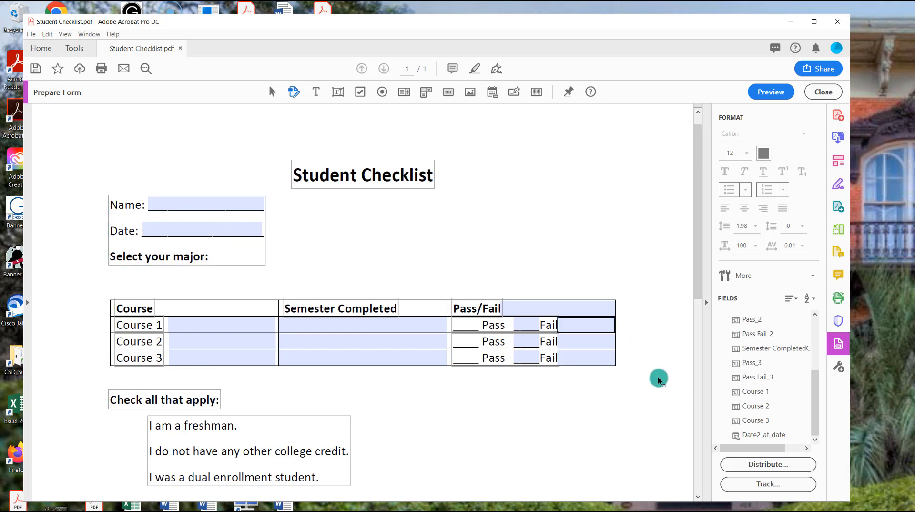
Step: Rename the new date field as Date of Form in the list of form fields
{"action": "double_click", "coordinate": [745, 436]}
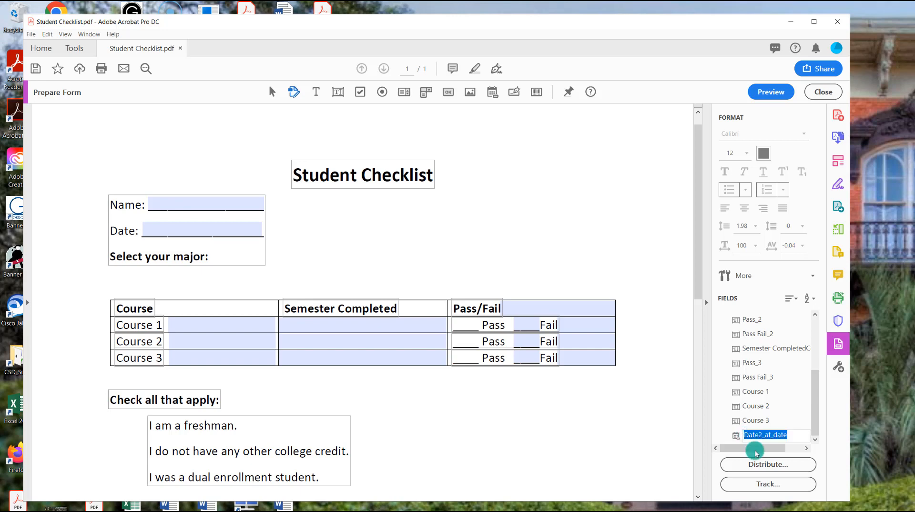
{"action": "type", "text": "Date of Form"}
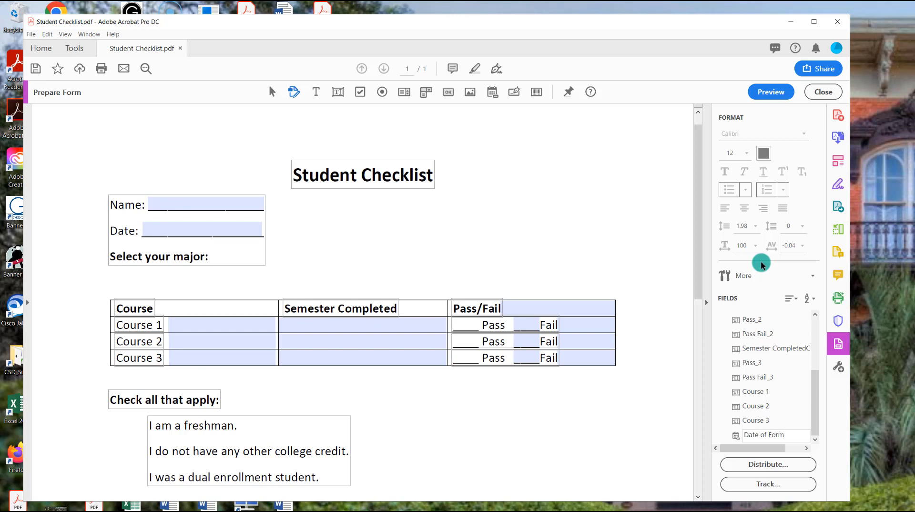
{"action": "key", "text": "Return"}
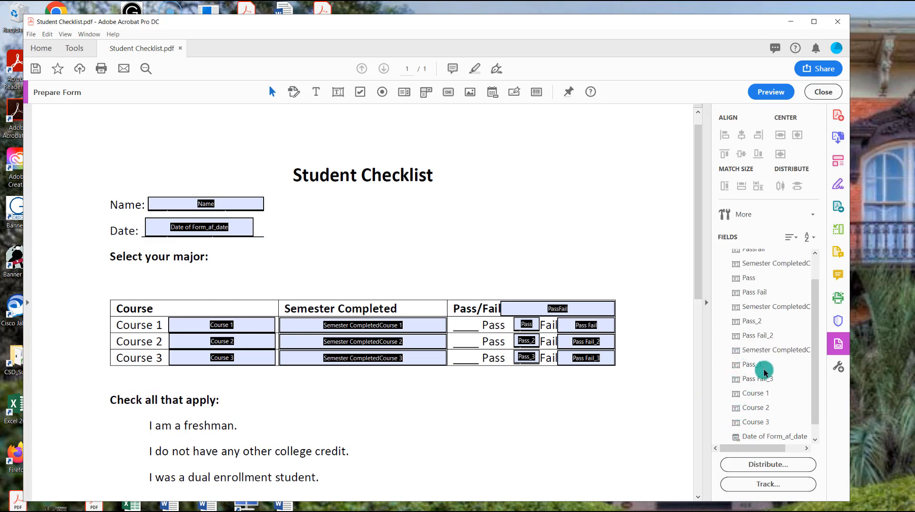
{"action": "scroll", "coordinate": [758, 350], "scroll_direction": "up", "scroll_amount": 2}
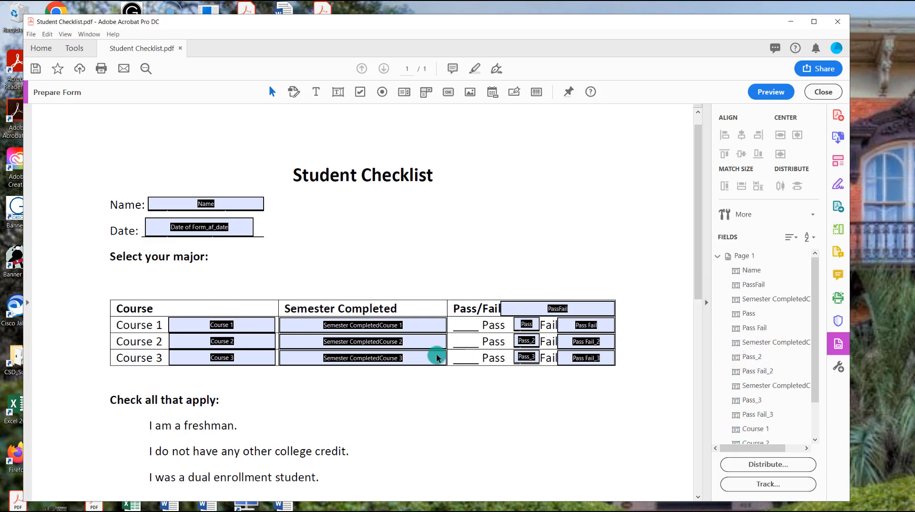
{"action": "scroll", "coordinate": [755, 392], "scroll_direction": "down", "scroll_amount": 2}
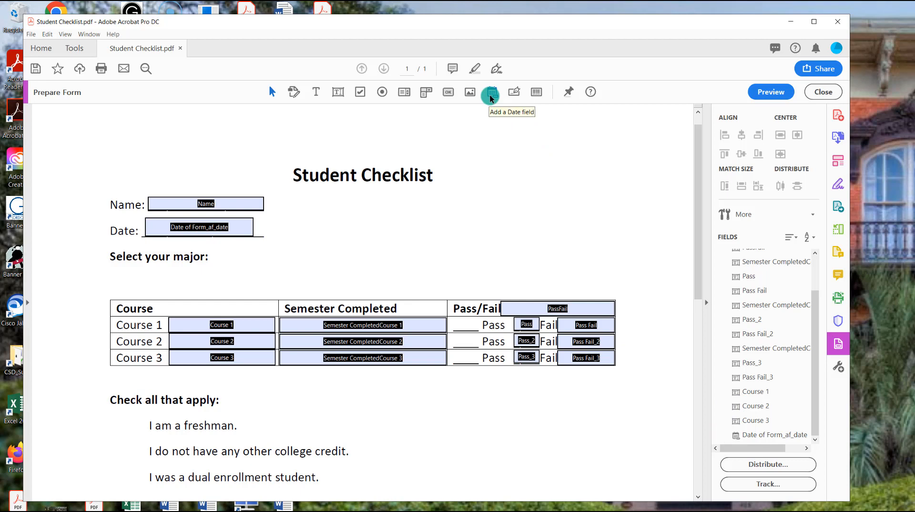
Step: Delete the PassFail field from the table header and the text fields on the Fail blanks in all three course rows
{"action": "left_click", "coordinate": [528, 310]}
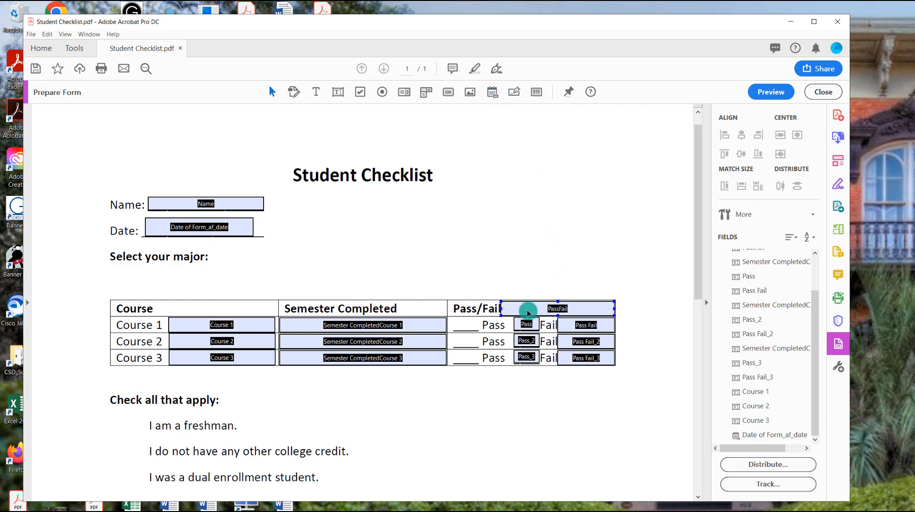
{"action": "key", "text": "Delete"}
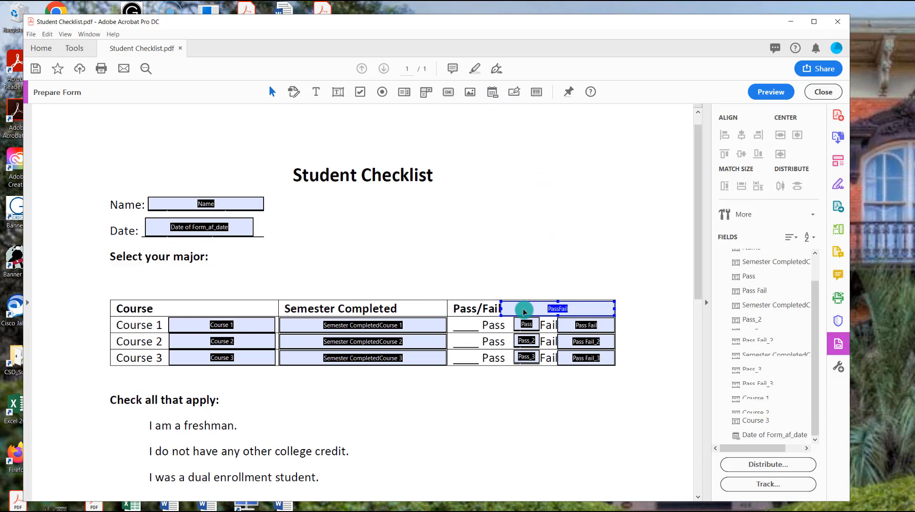
{"action": "left_click", "coordinate": [521, 323]}
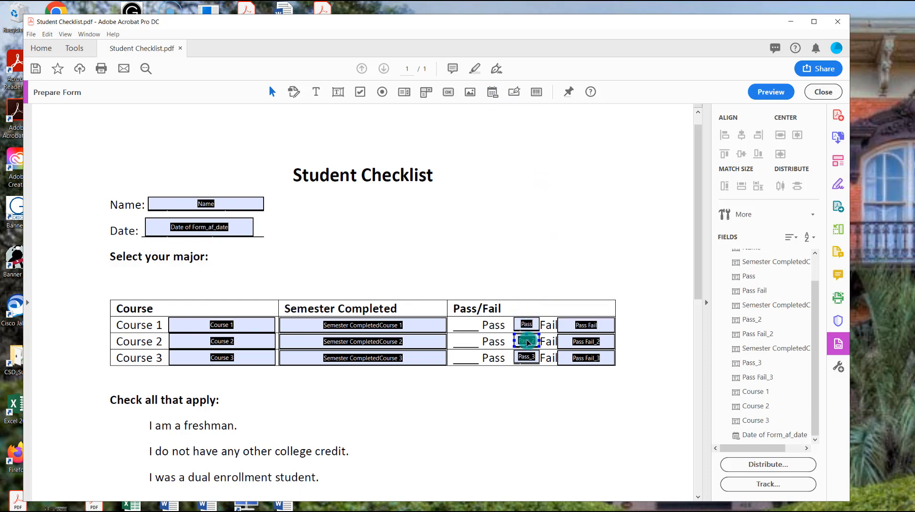
{"action": "left_click", "coordinate": [524, 322]}
{"action": "left_click", "coordinate": [524, 323]}
{"action": "key", "text": "Delete"}
{"action": "left_click", "coordinate": [520, 337]}
{"action": "key", "text": "Delete"}
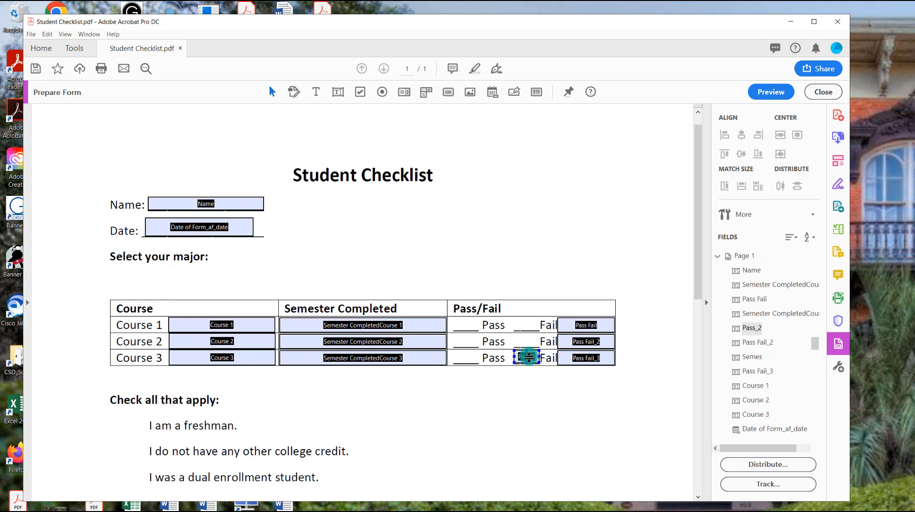
{"action": "key", "text": "Delete"}
Step: Delete the Pass Fail, Pass Fail_2 and Pass Fail_3 text fields after the Fail labels in the course rows
{"action": "left_click", "coordinate": [587, 324]}
{"action": "key", "text": "Delete"}
{"action": "left_click", "coordinate": [589, 341]}
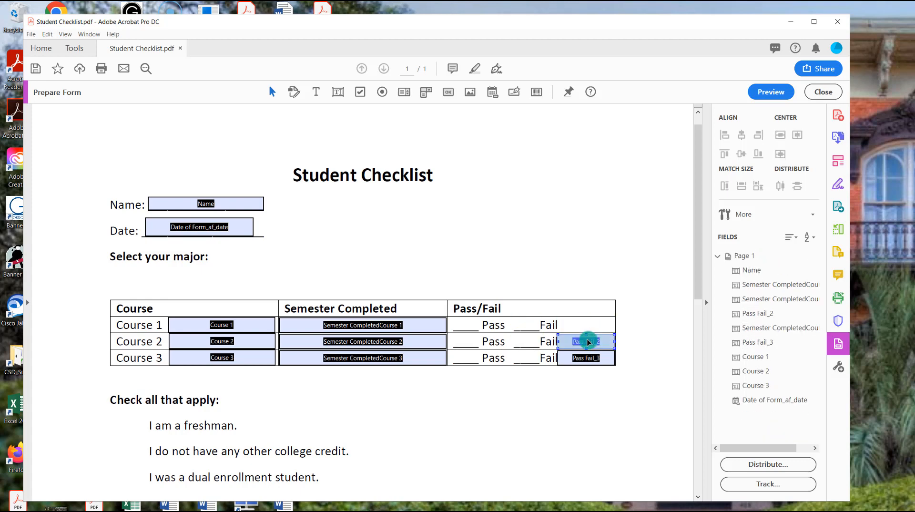
{"action": "key", "text": "Delete"}
{"action": "left_click", "coordinate": [585, 357]}
{"action": "key", "text": "Delete"}
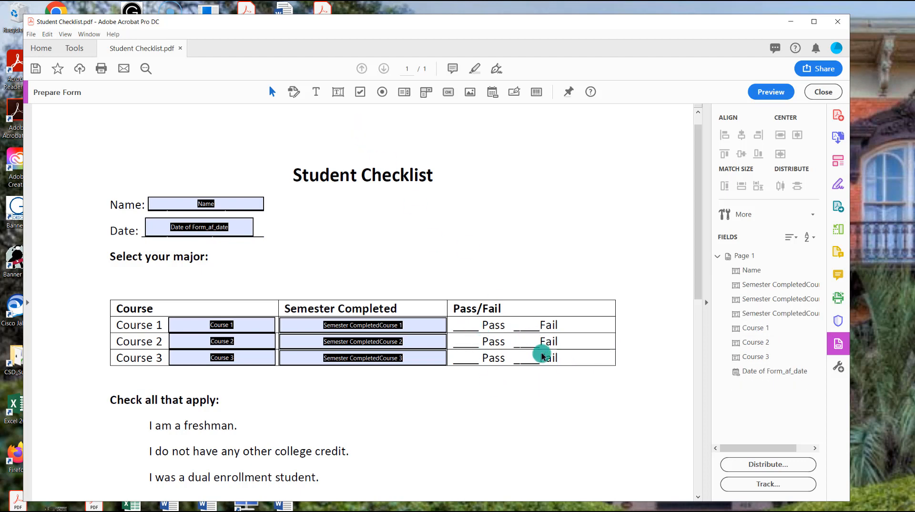
Step: Add a check box on the blank before Pass in the Course 1 row and shrink it to fit the row
{"action": "left_click", "coordinate": [361, 92]}
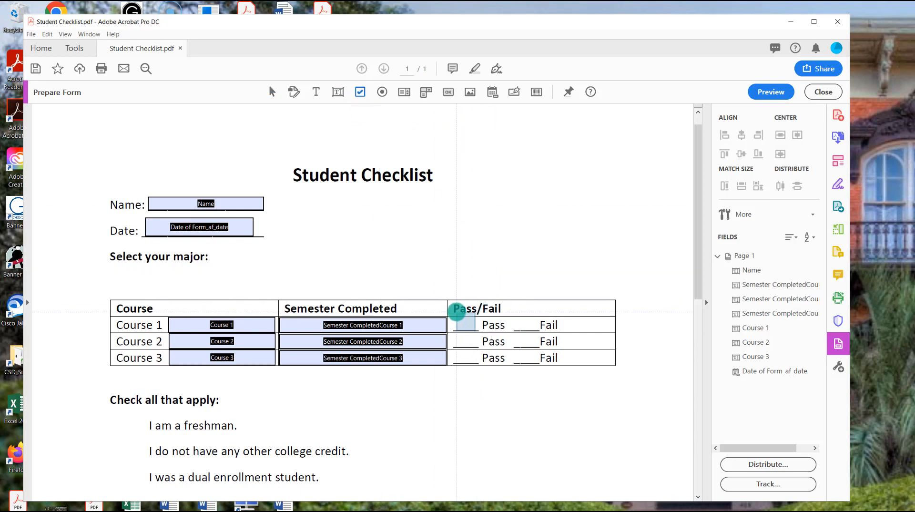
{"action": "left_click", "coordinate": [457, 312]}
{"action": "left_click", "coordinate": [469, 319]}
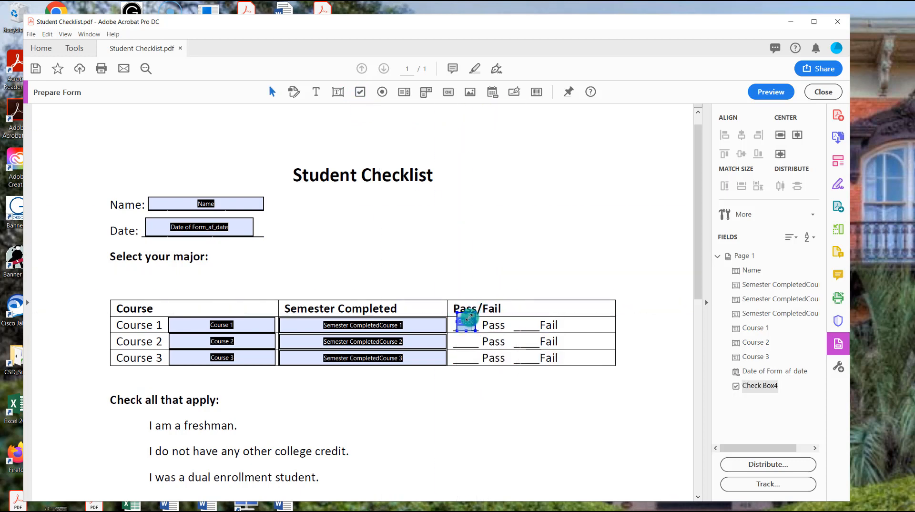
{"action": "left_click_drag", "start_coordinate": [469, 317], "coordinate": [471, 319]}
Step: Name the check box before Pass in the Course 1 row Pass Box 1 in its properties
{"action": "left_click", "coordinate": [759, 389]}
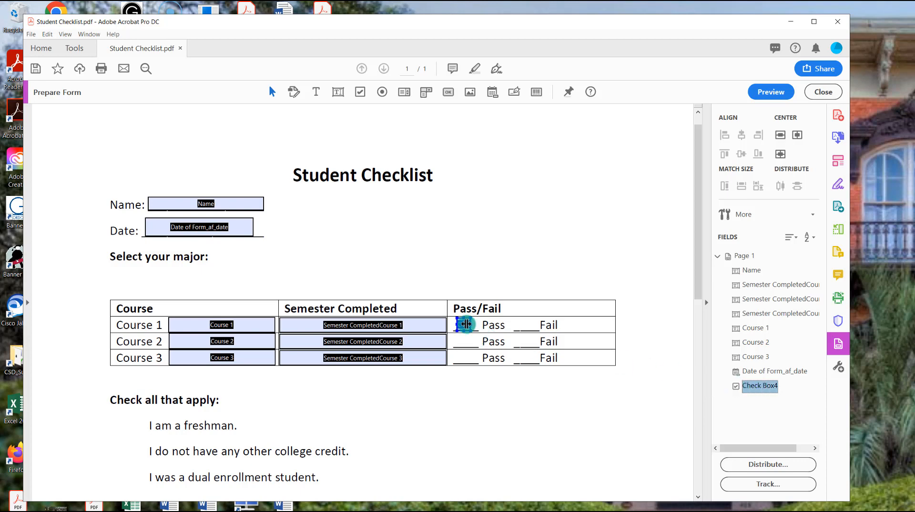
{"action": "right_click", "coordinate": [462, 326]}
{"action": "left_click", "coordinate": [496, 96]}
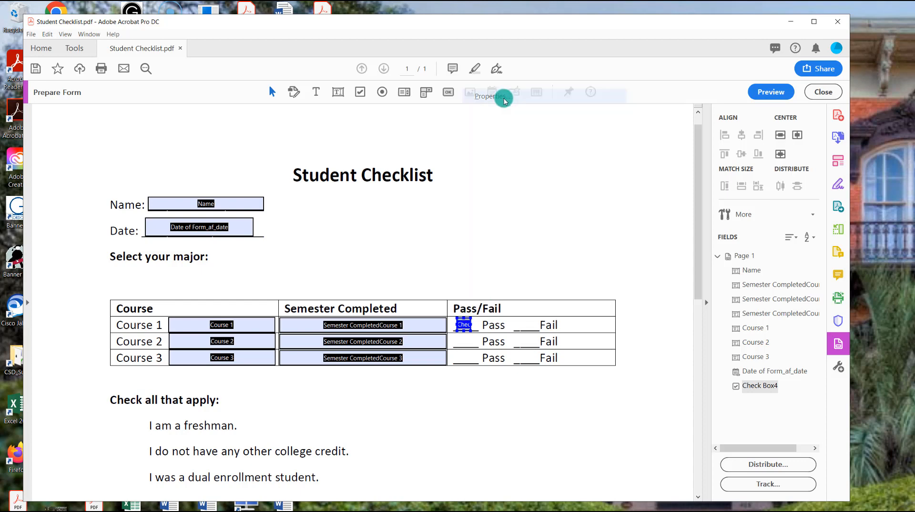
{"action": "left_click_drag", "start_coordinate": [628, 190], "coordinate": [587, 190]}
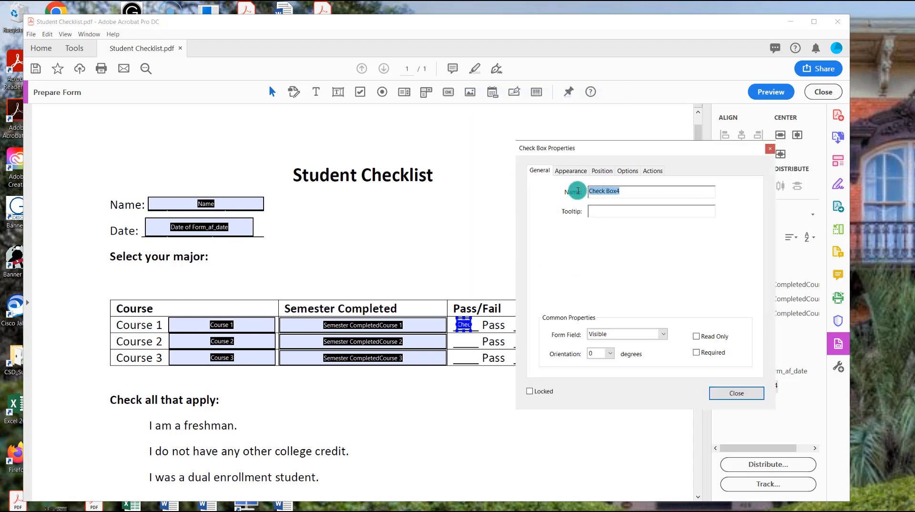
{"action": "key", "text": "BackSpace"}
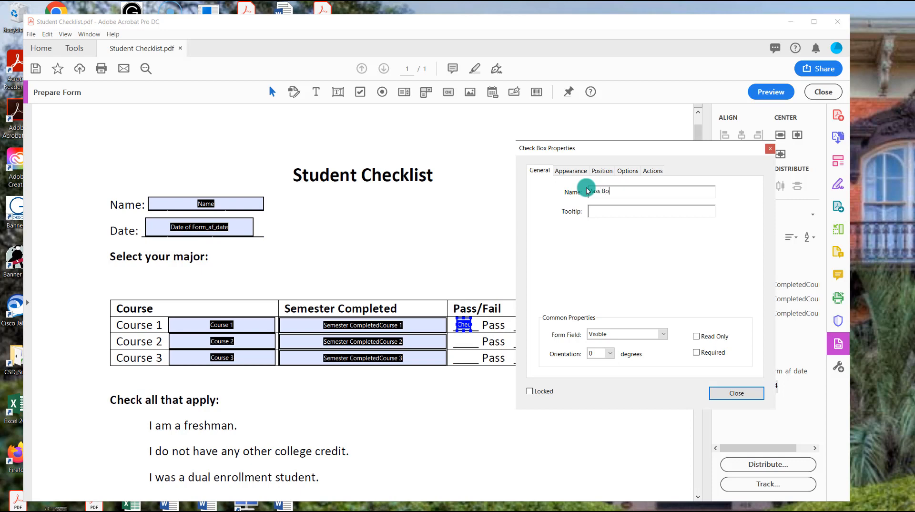
{"action": "type", "text": "Pass Box 1"}
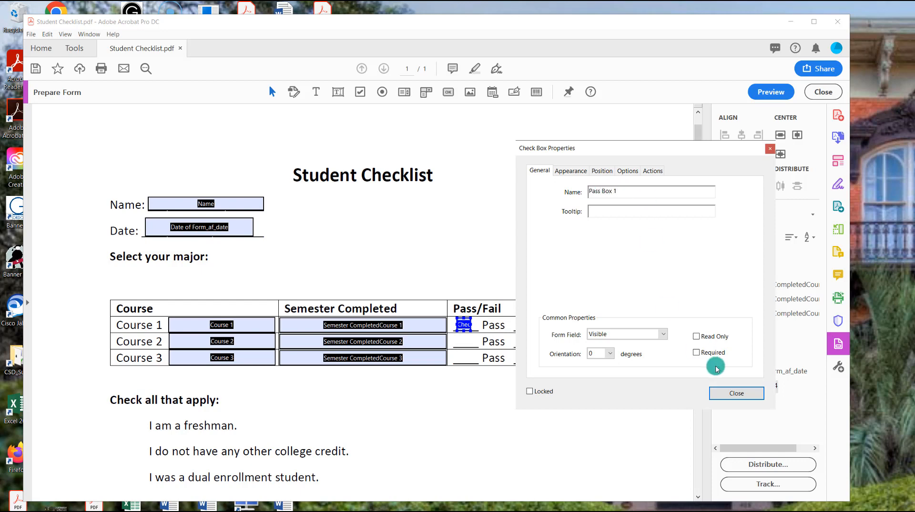
{"action": "left_click", "coordinate": [729, 393]}
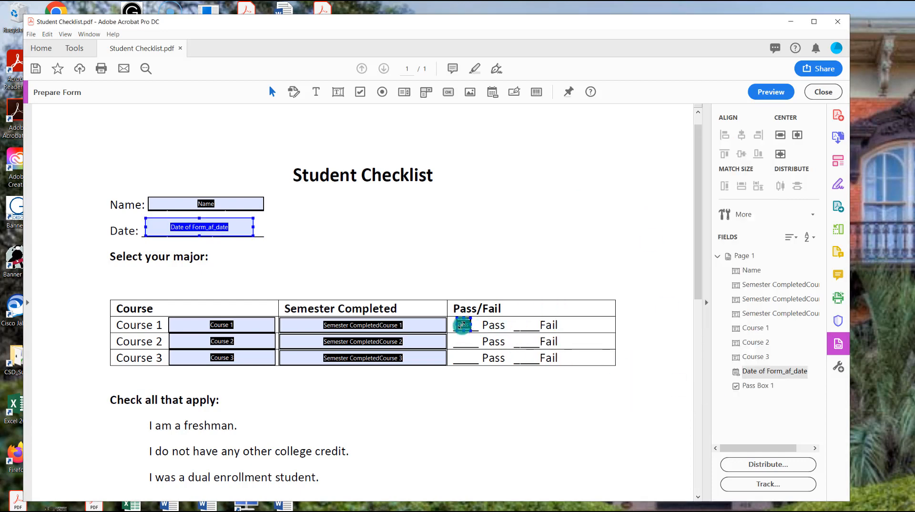
Step: Duplicate the check box before Pass in the Course 1 row and place the copy before Pass in the Course 2 row
{"action": "right_click", "coordinate": [463, 328]}
{"action": "left_click", "coordinate": [492, 181]}
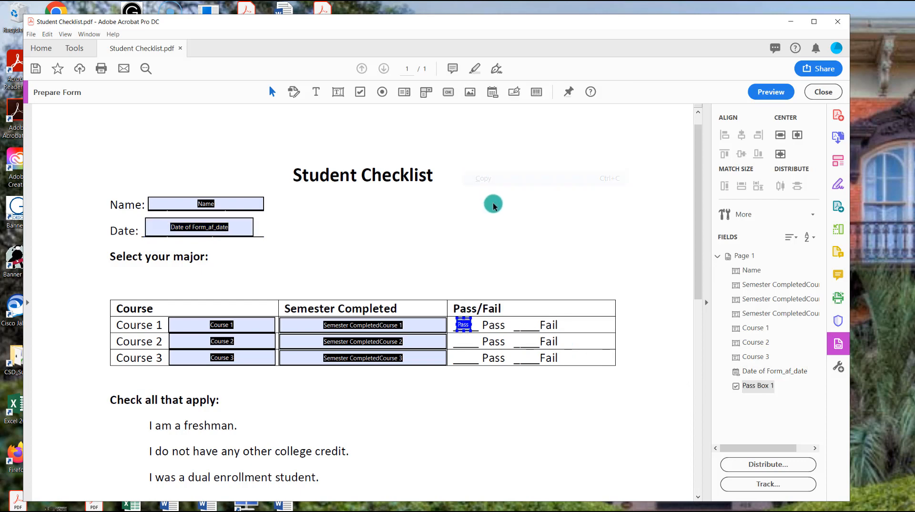
{"action": "right_click", "coordinate": [491, 204]}
{"action": "left_click", "coordinate": [534, 365]}
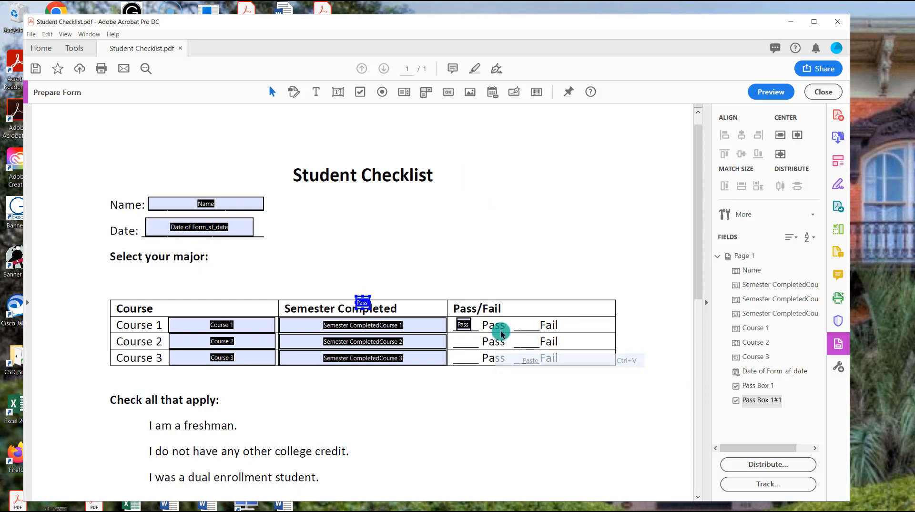
{"action": "left_click_drag", "start_coordinate": [459, 333], "coordinate": [469, 337]}
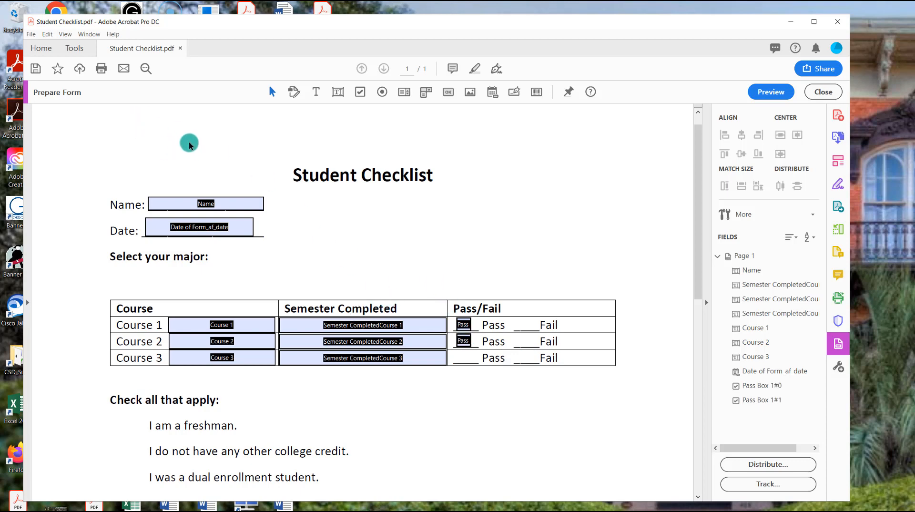
Step: Rename the check box before Pass in the Course 2 row as Pass Box 2
{"action": "right_click", "coordinate": [461, 344]}
{"action": "left_click", "coordinate": [491, 115]}
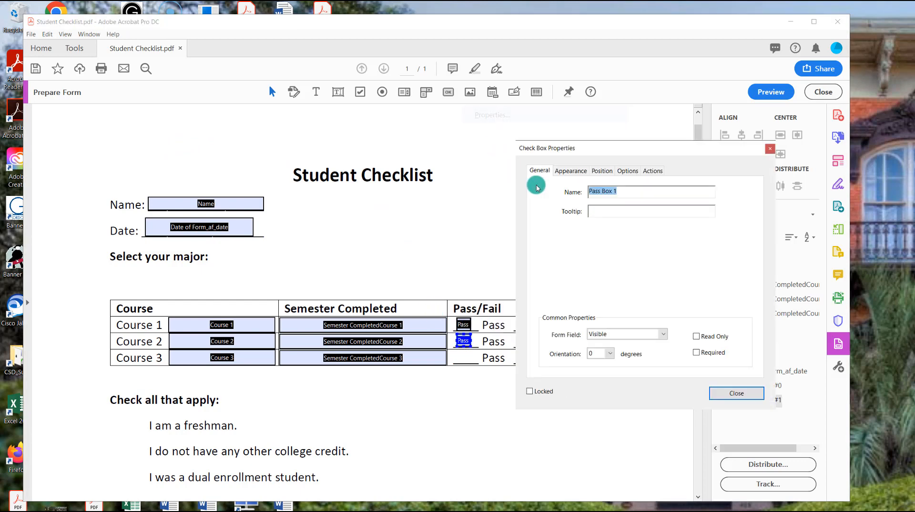
{"action": "left_click", "coordinate": [615, 191]}
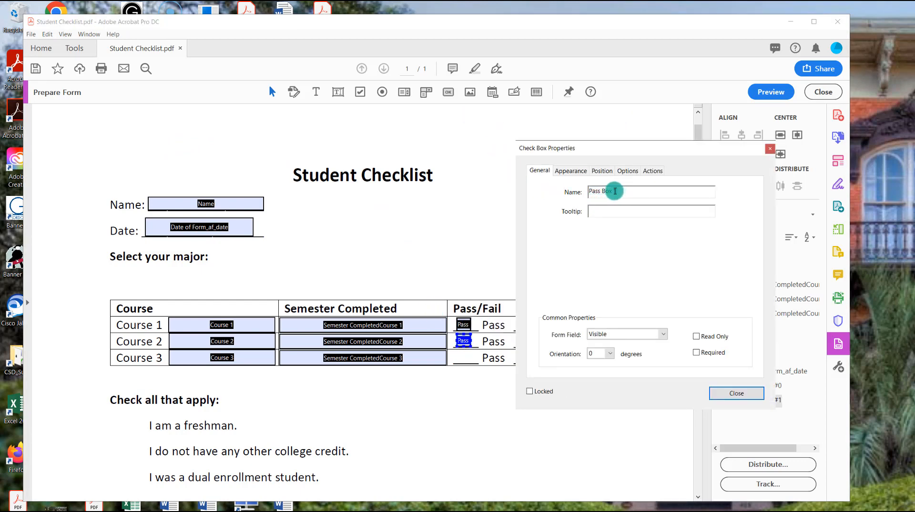
{"action": "type", "text": "2"}
{"action": "left_click", "coordinate": [736, 393]}
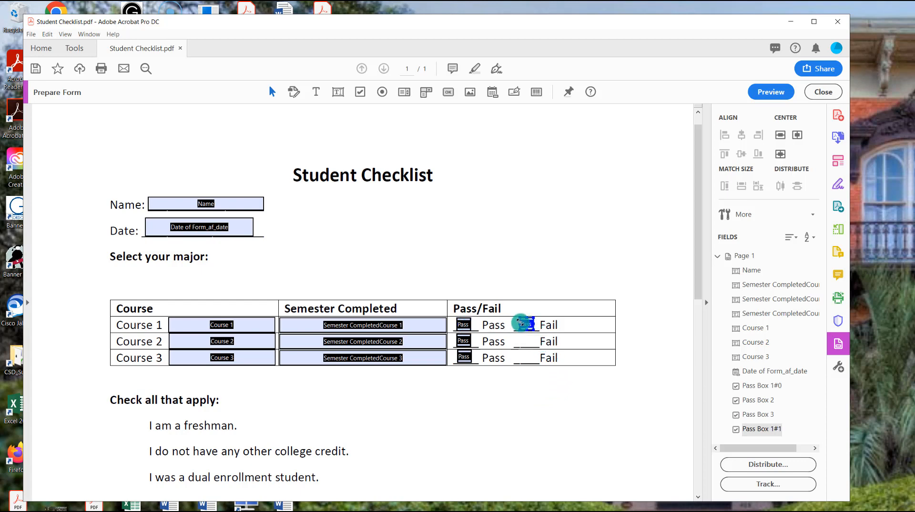
Step: Rename the copied check box before Fail in the Course 1 row as Fail Box 1
{"action": "right_click", "coordinate": [527, 324]}
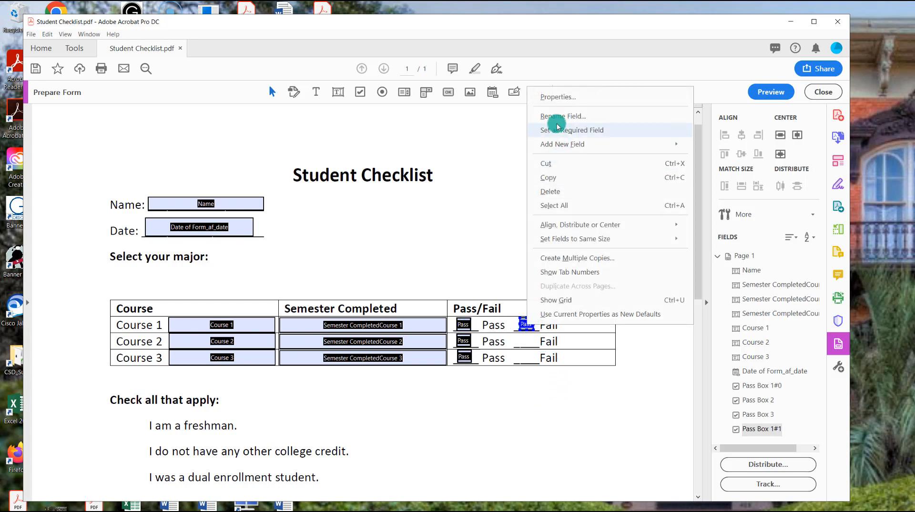
{"action": "left_click", "coordinate": [547, 97]}
{"action": "left_click", "coordinate": [649, 192]}
{"action": "key", "text": "BackSpace"}
{"action": "key", "text": "BackSpace"}
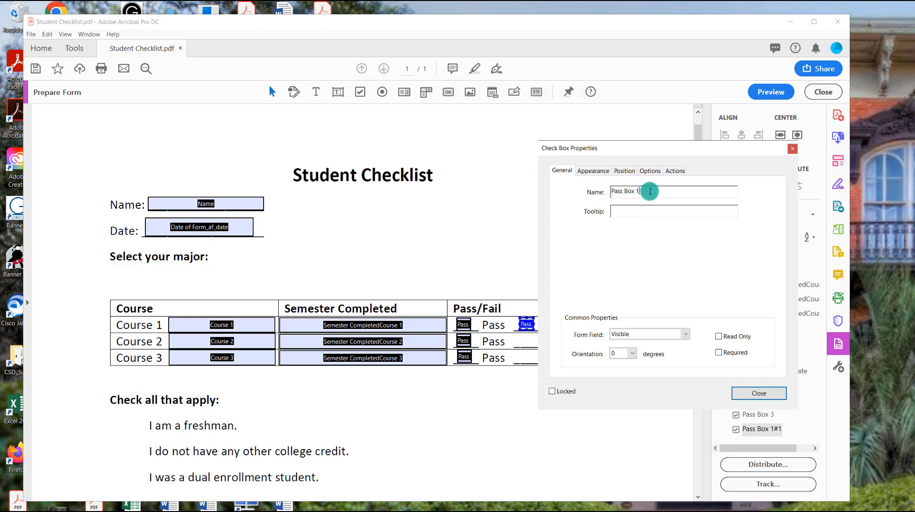
{"action": "left_click_drag", "start_coordinate": [649, 191], "coordinate": [598, 192]}
{"action": "type", "text": "Fail"}
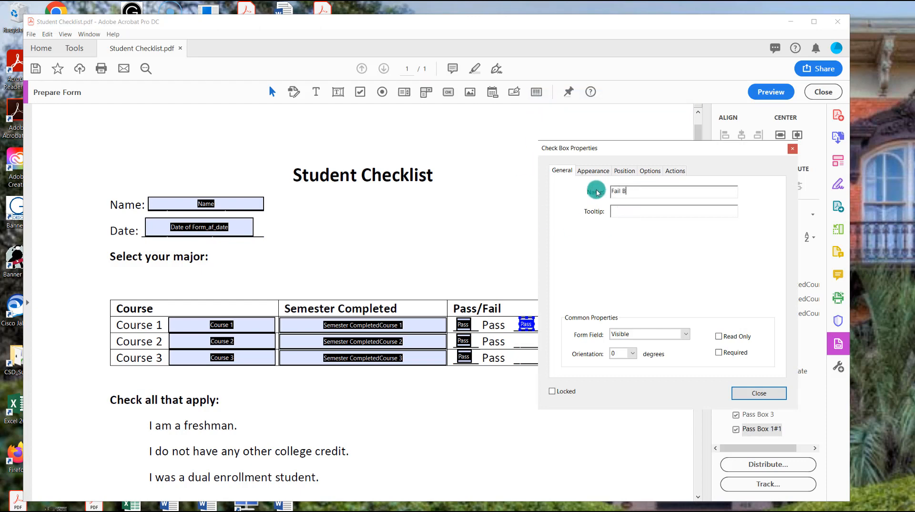
{"action": "left_click", "coordinate": [765, 392]}
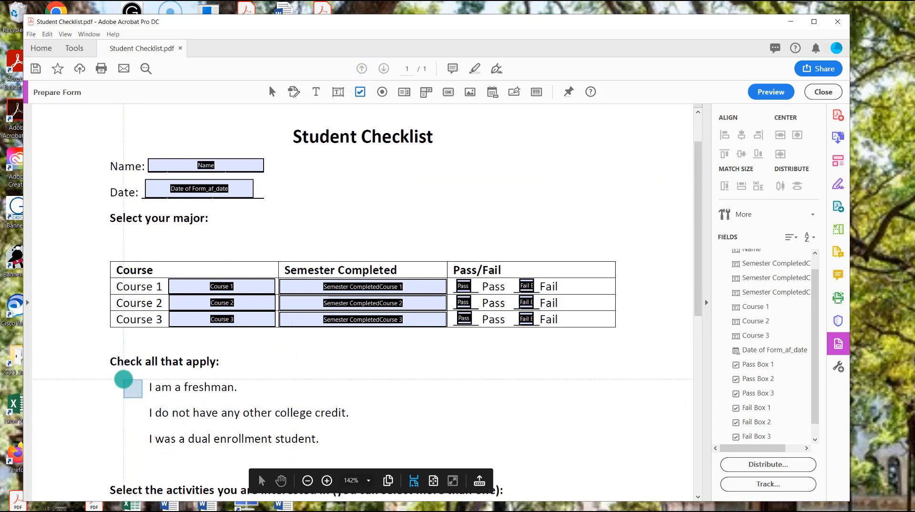
Step: Place a check box in front of the line "I am a freshman."
{"action": "left_click", "coordinate": [124, 376]}
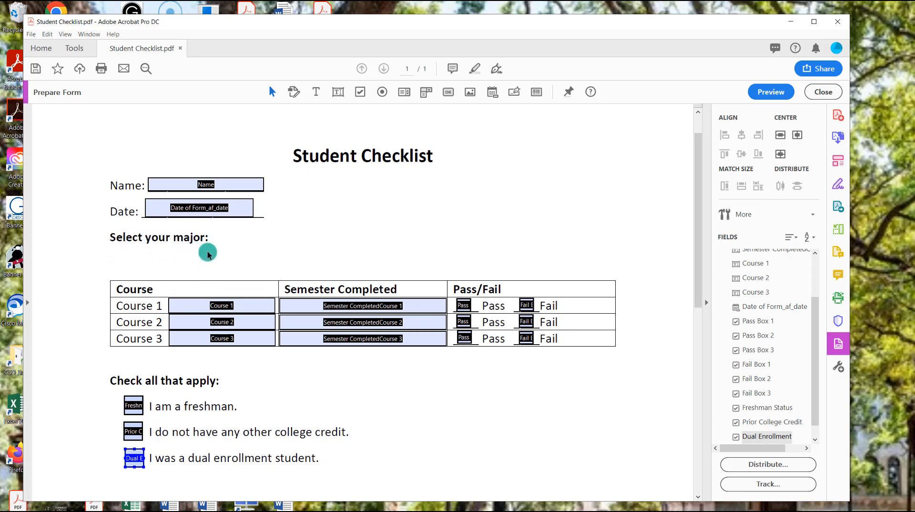
{"action": "left_click", "coordinate": [293, 92]}
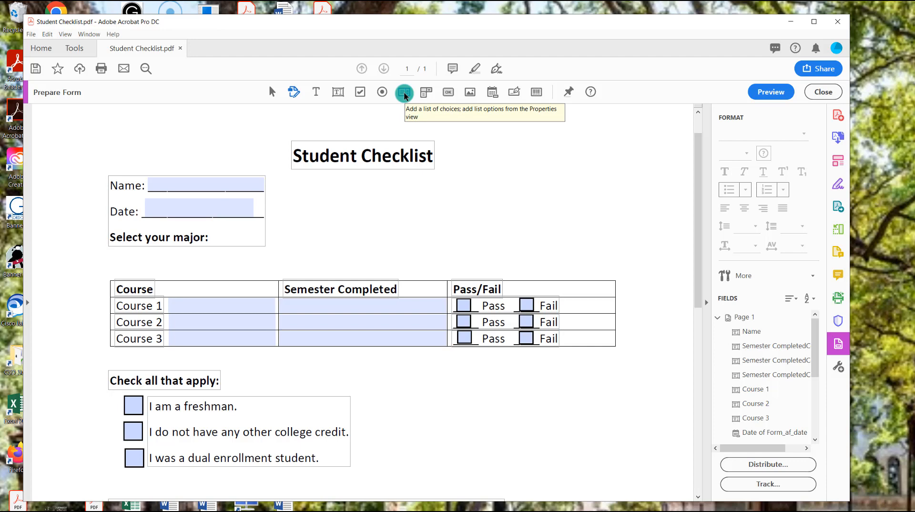
{"action": "key", "text": "ctrl+a"}
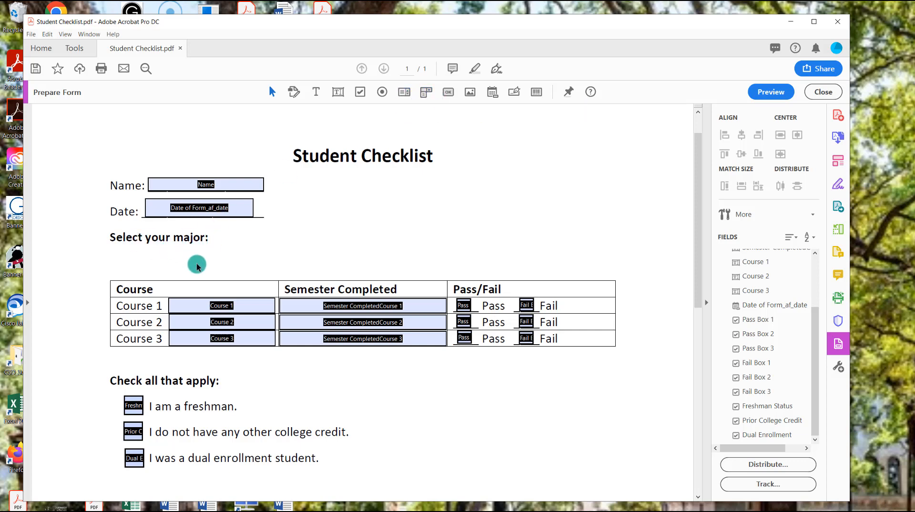
Step: Add a dropdown field below "Select your major:" and enlarge it to fill the space above the course table
{"action": "left_click", "coordinate": [423, 92]}
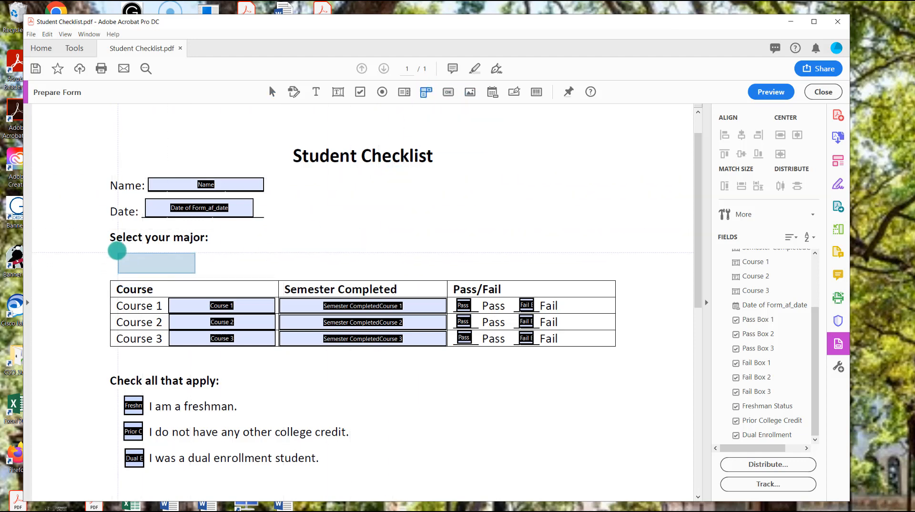
{"action": "left_click", "coordinate": [111, 248]}
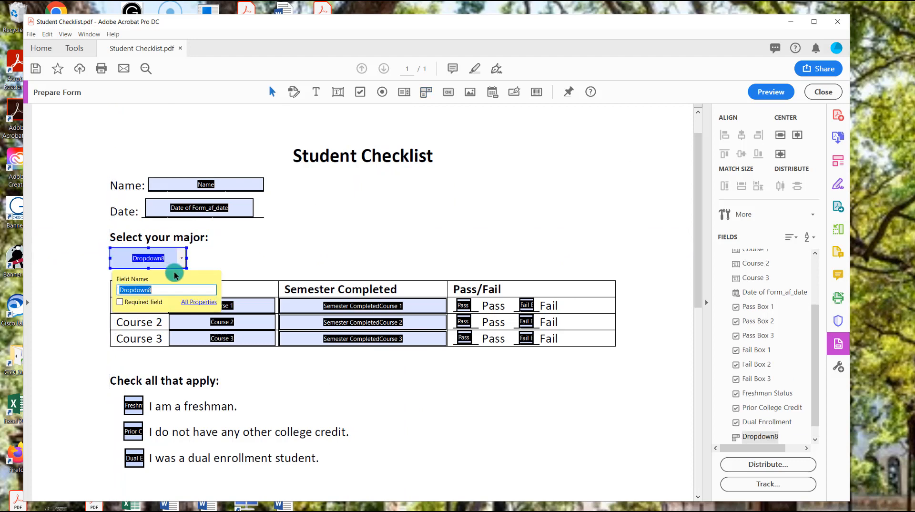
{"action": "left_click_drag", "start_coordinate": [186, 266], "coordinate": [234, 274]}
Step: Name the new dropdown field Select Your Major in its properties
{"action": "right_click", "coordinate": [199, 262]}
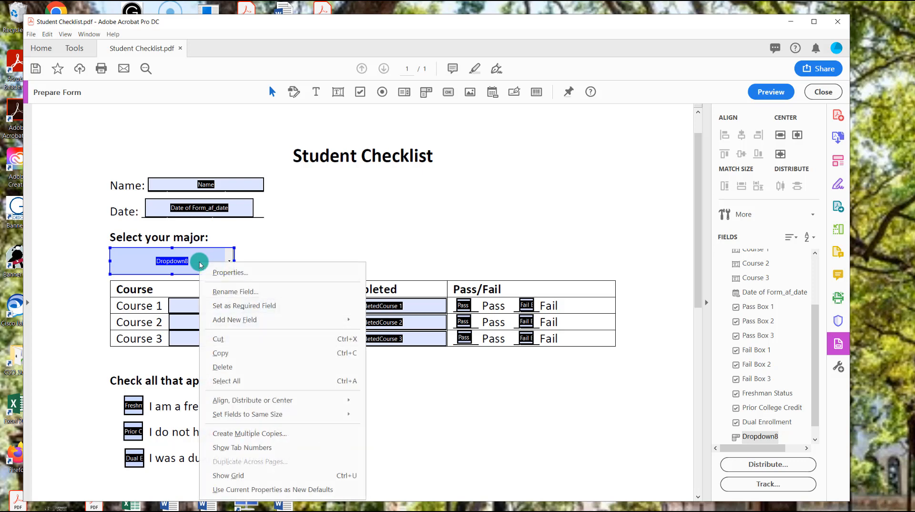
{"action": "left_click", "coordinate": [213, 272]}
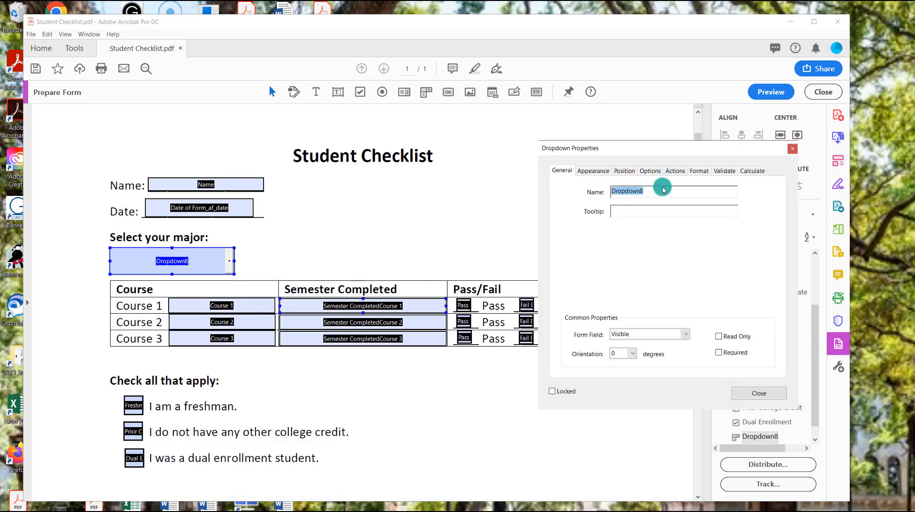
{"action": "left_click_drag", "start_coordinate": [664, 191], "coordinate": [595, 189]}
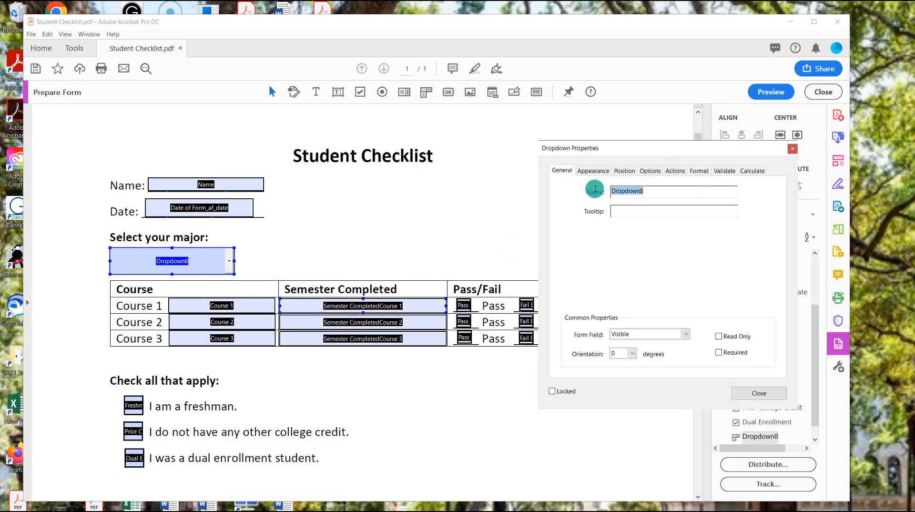
{"action": "type", "text": "Select Your Major"}
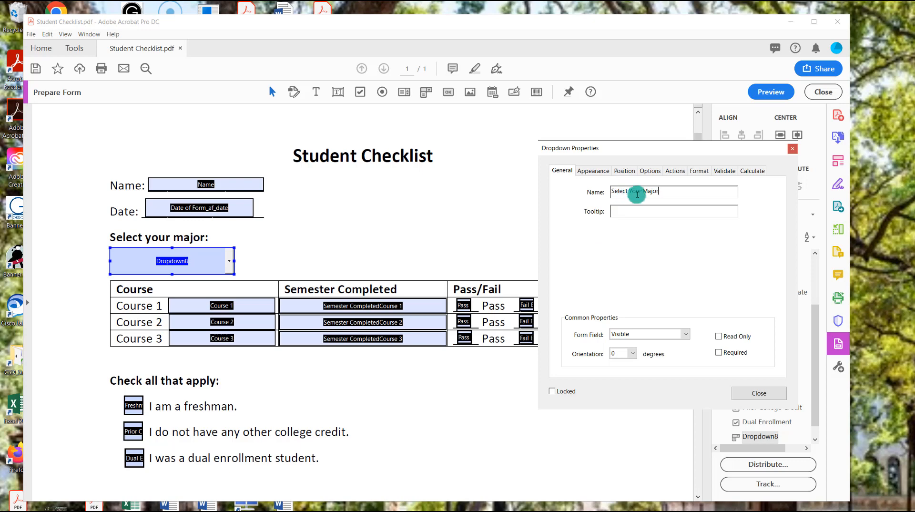
Step: Add the items General Studies and Education to the major dropdown's option list
{"action": "left_click", "coordinate": [649, 170]}
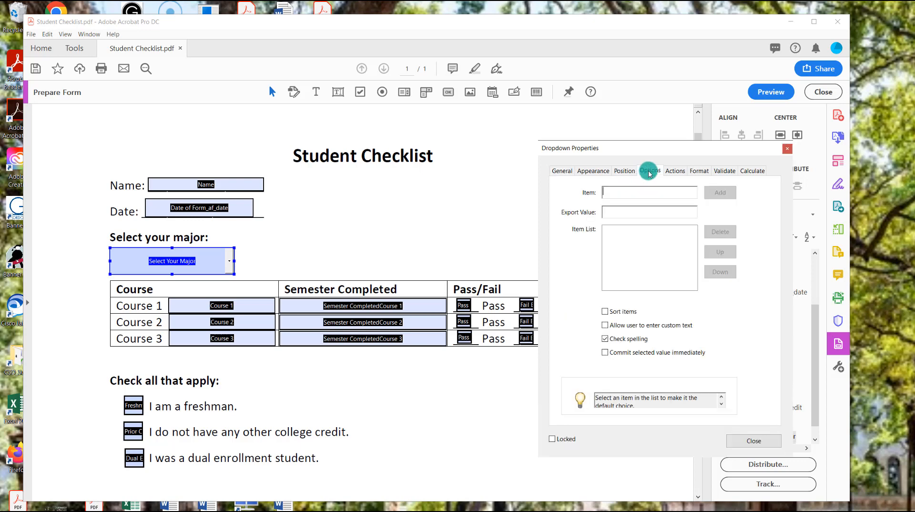
{"action": "left_click", "coordinate": [627, 193]}
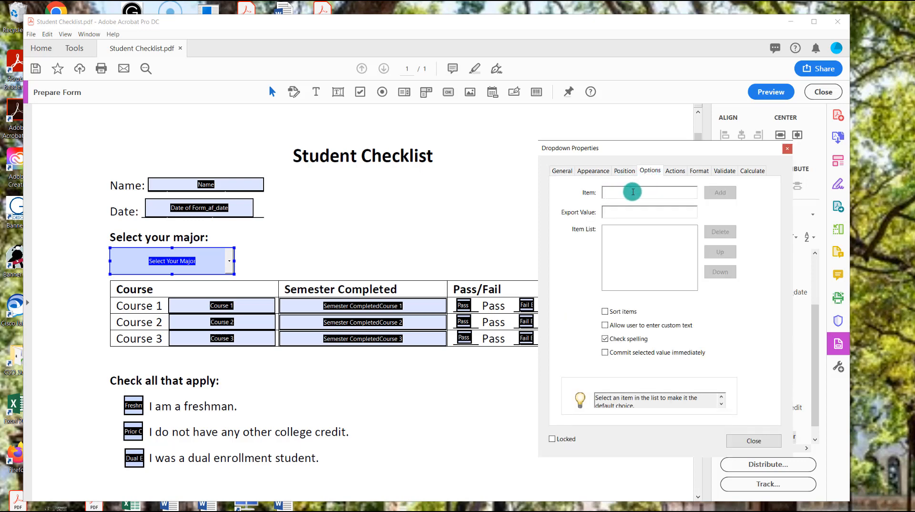
{"action": "type", "text": "General Studies"}
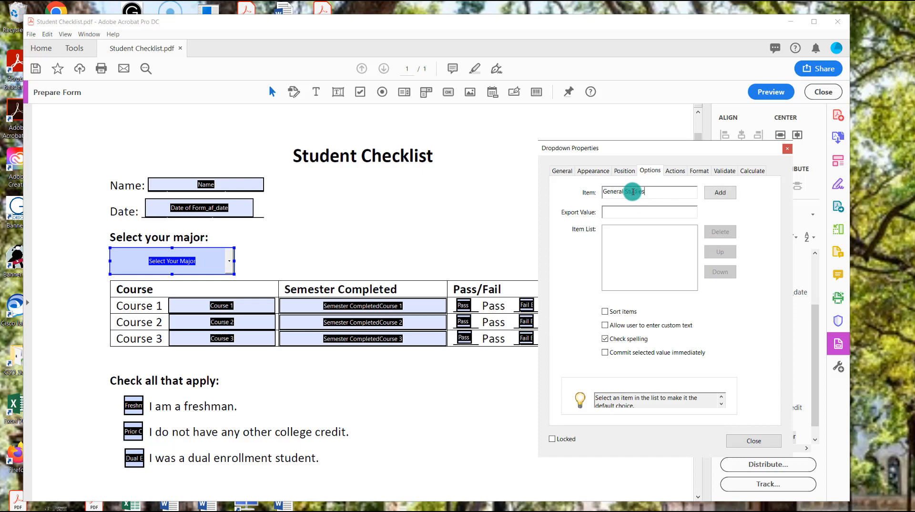
{"action": "left_click", "coordinate": [720, 193]}
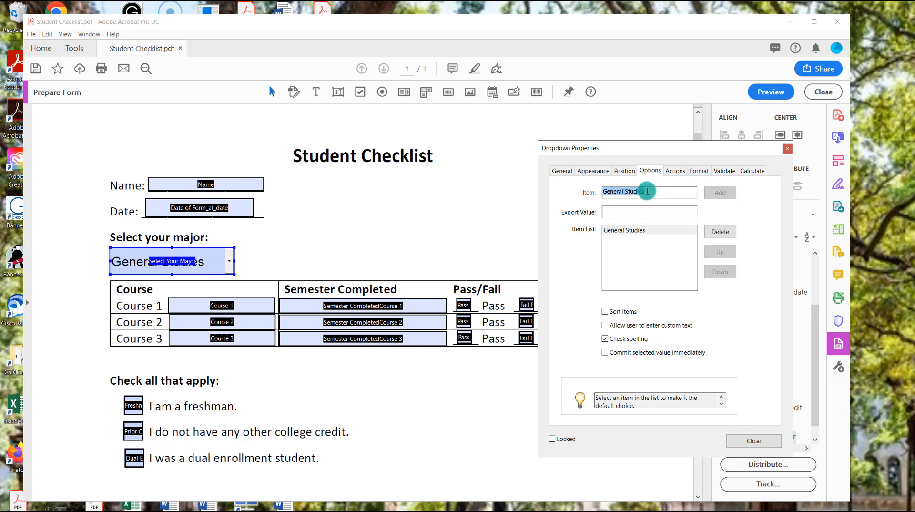
{"action": "type", "text": "Education"}
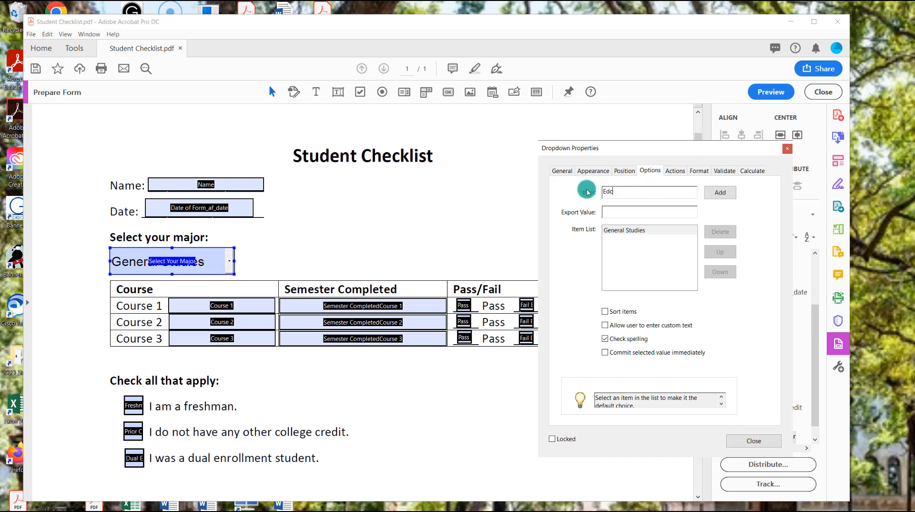
{"action": "left_click", "coordinate": [720, 193]}
Step: Add the items Human Services and Business to the major dropdown's option list
{"action": "left_click", "coordinate": [635, 191]}
{"action": "left_click_drag", "start_coordinate": [635, 191], "coordinate": [586, 191]}
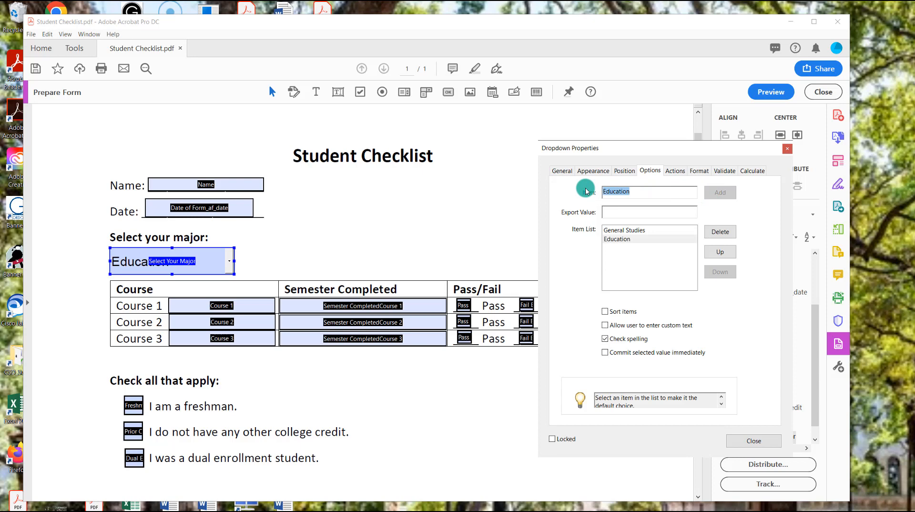
{"action": "type", "text": "Human Services"}
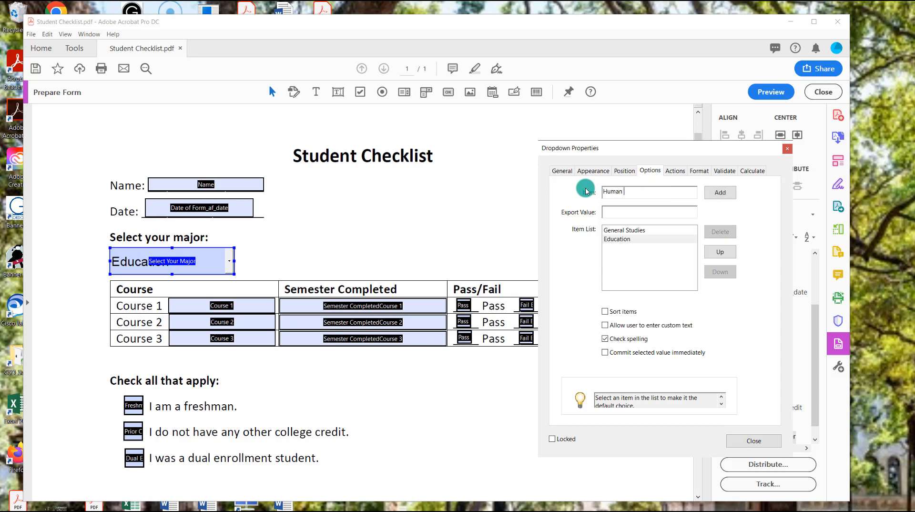
{"action": "left_click", "coordinate": [717, 192]}
{"action": "left_click_drag", "start_coordinate": [655, 193], "coordinate": [583, 191]}
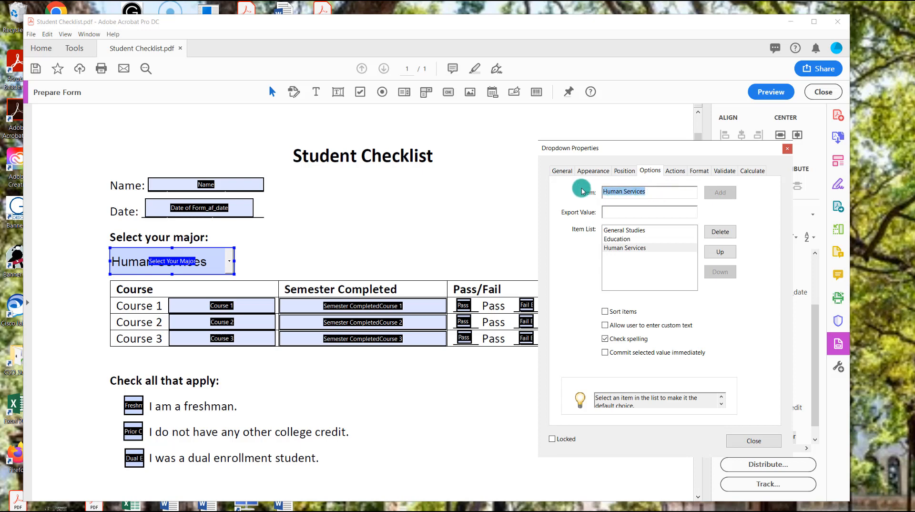
{"action": "type", "text": "Business"}
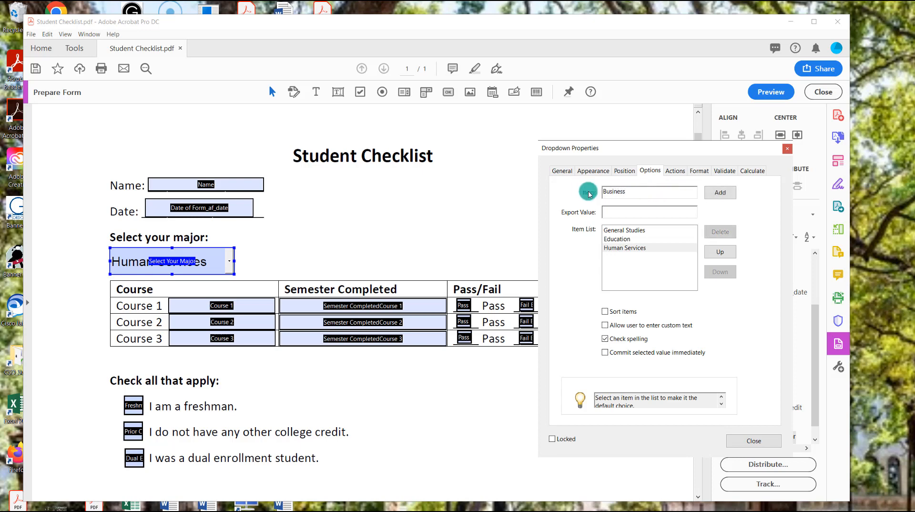
{"action": "left_click", "coordinate": [720, 194]}
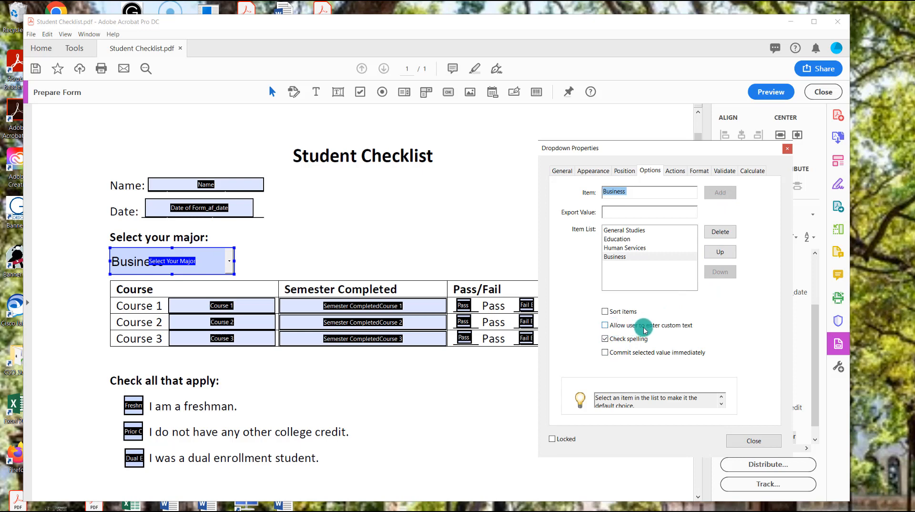
Step: Allow custom text entry in the major dropdown and make General Studies its default choice
{"action": "left_click", "coordinate": [604, 325]}
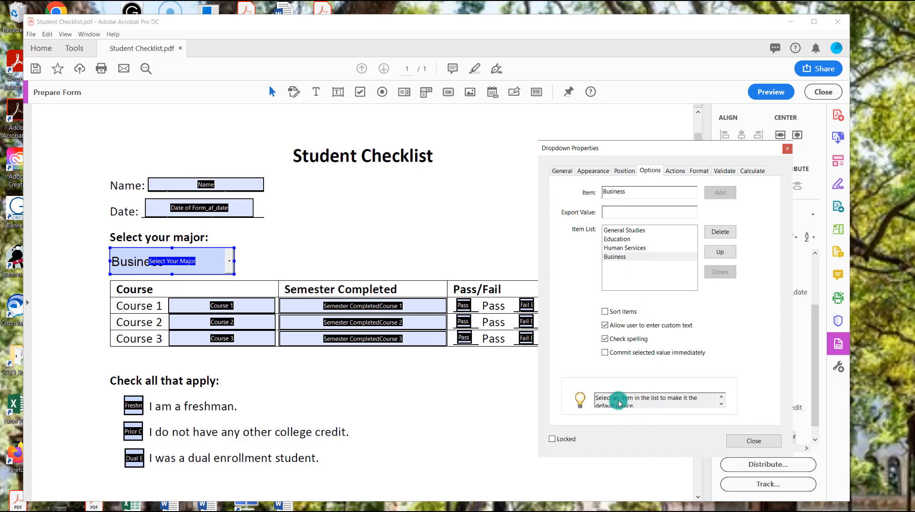
{"action": "left_click", "coordinate": [624, 232]}
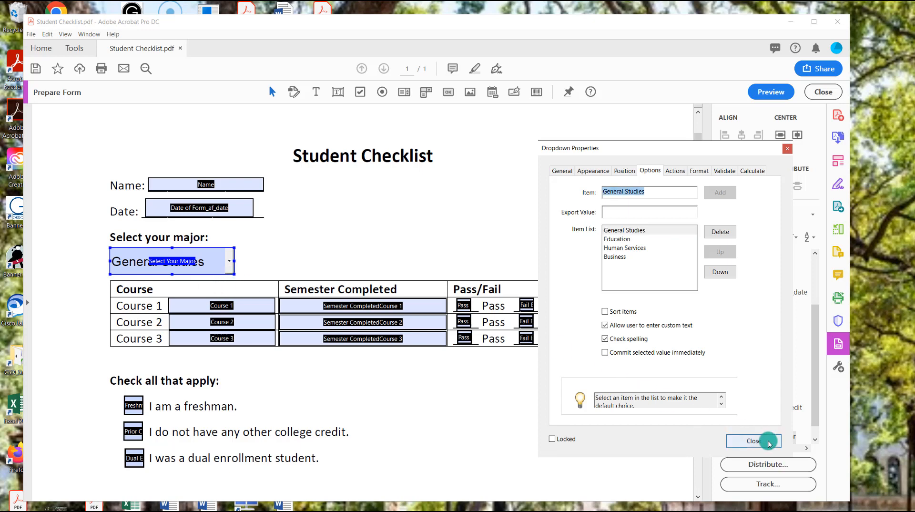
{"action": "left_click", "coordinate": [753, 440]}
Step: Add a list box field below "Select the activities you are interested in"
{"action": "scroll", "coordinate": [417, 340], "scroll_direction": "down", "scroll_amount": 3}
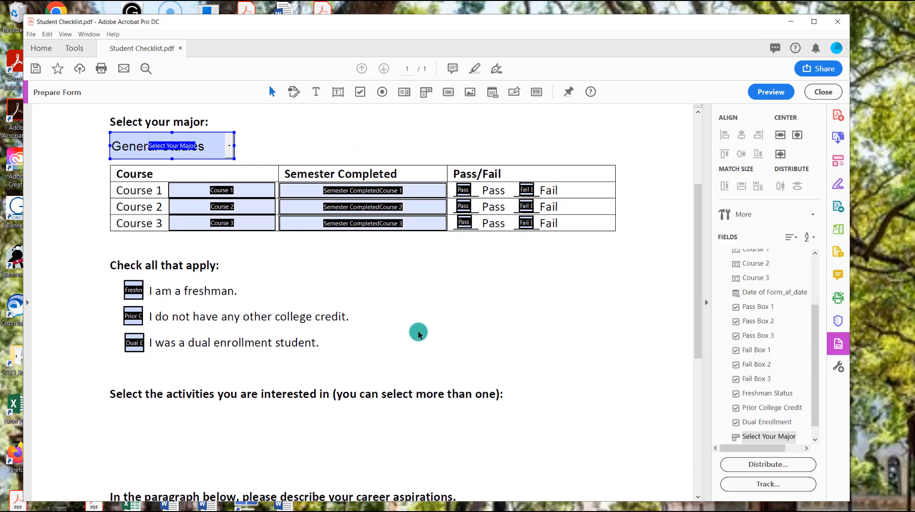
{"action": "scroll", "coordinate": [236, 352], "scroll_direction": "down", "scroll_amount": 1}
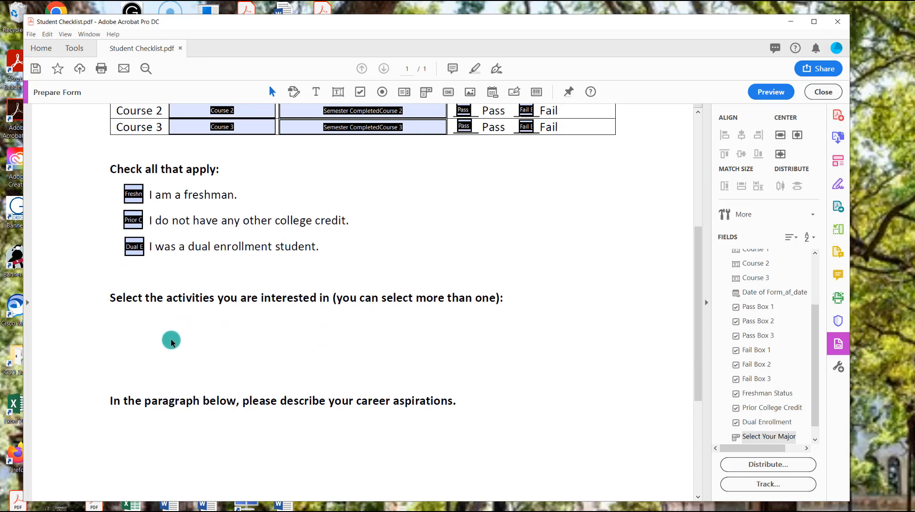
{"action": "left_click", "coordinate": [403, 94]}
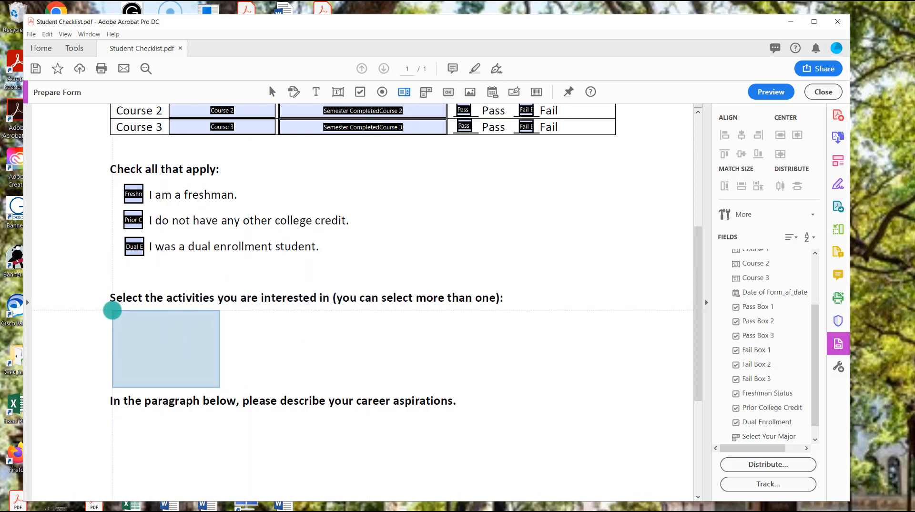
{"action": "left_click", "coordinate": [113, 310]}
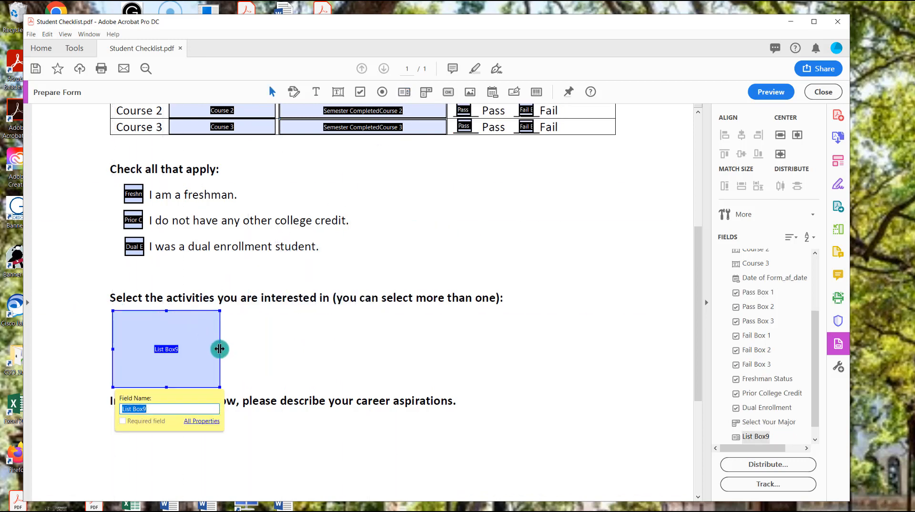
Step: Widen the new list box to roughly the middle of the page and name it "Student Activities Options"
{"action": "left_click_drag", "start_coordinate": [219, 349], "coordinate": [397, 348]}
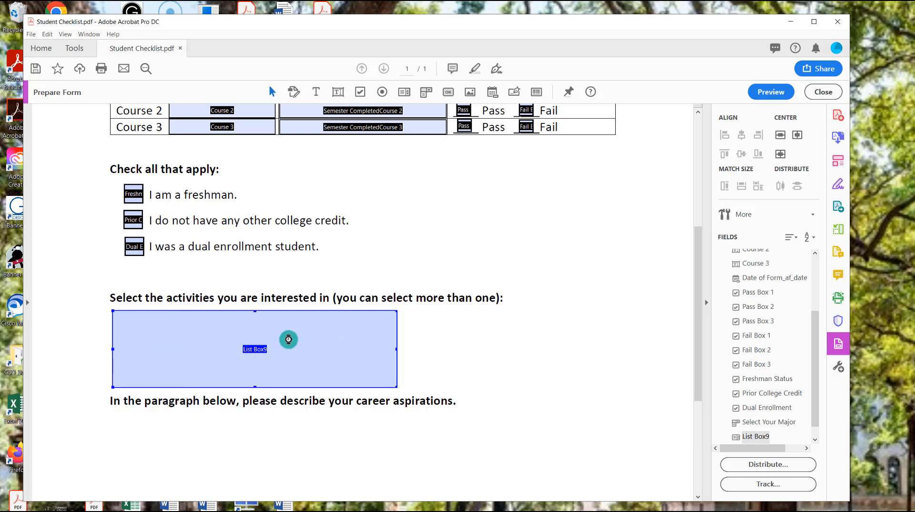
{"action": "right_click", "coordinate": [252, 348]}
{"action": "left_click", "coordinate": [283, 120]}
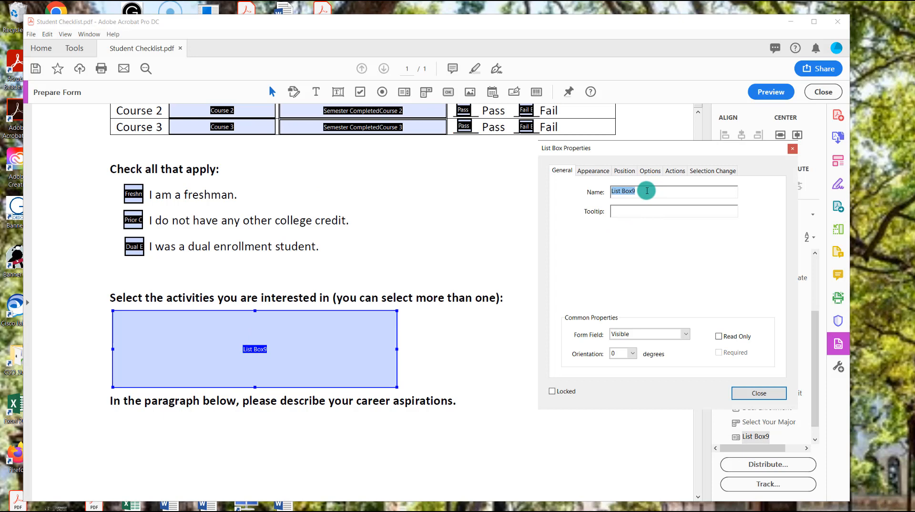
{"action": "type", "text": "Student Activities Options"}
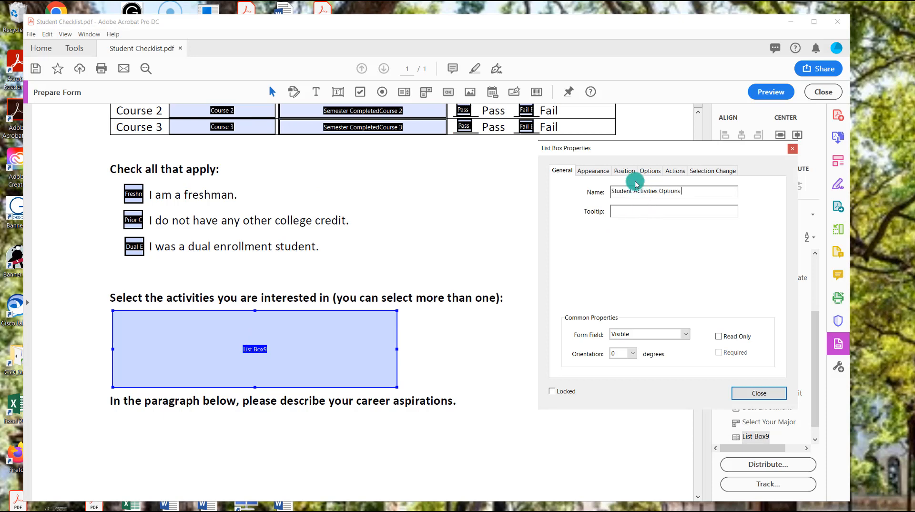
Step: Add the items Basketball, Baseball, Soccer, Programming Club and Book Club to the activities list box
{"action": "left_click", "coordinate": [650, 171]}
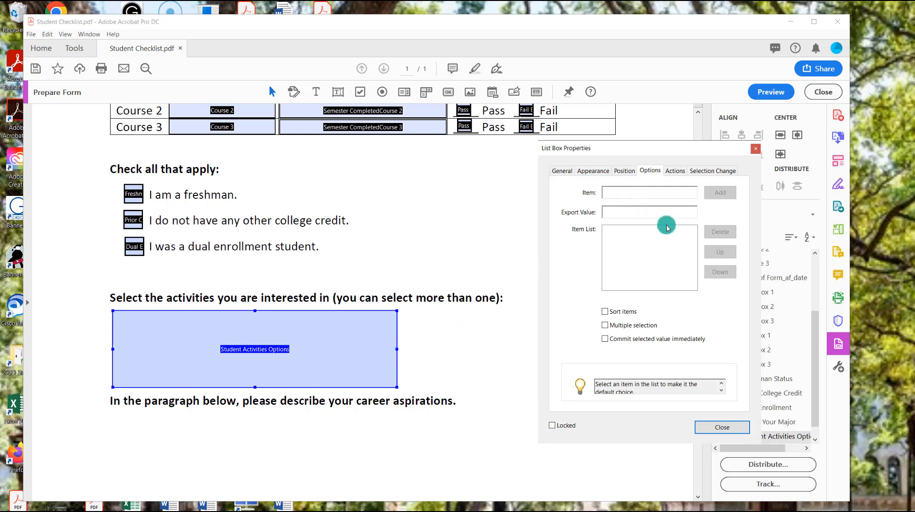
{"action": "type", "text": "Basketball"}
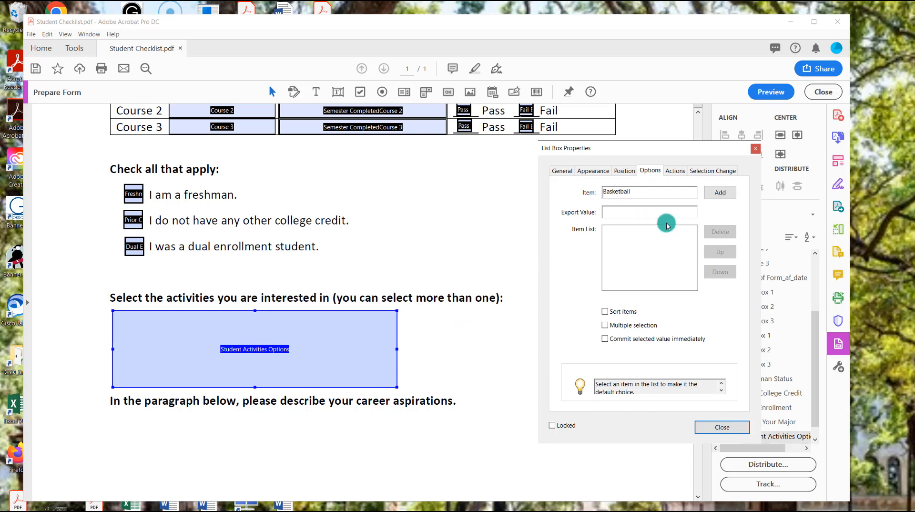
{"action": "left_click", "coordinate": [722, 193]}
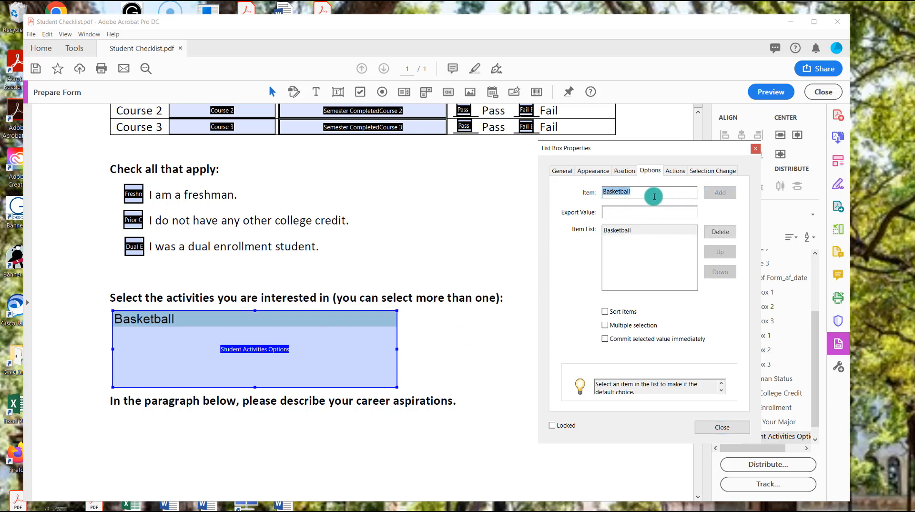
{"action": "left_click_drag", "start_coordinate": [653, 194], "coordinate": [602, 193]}
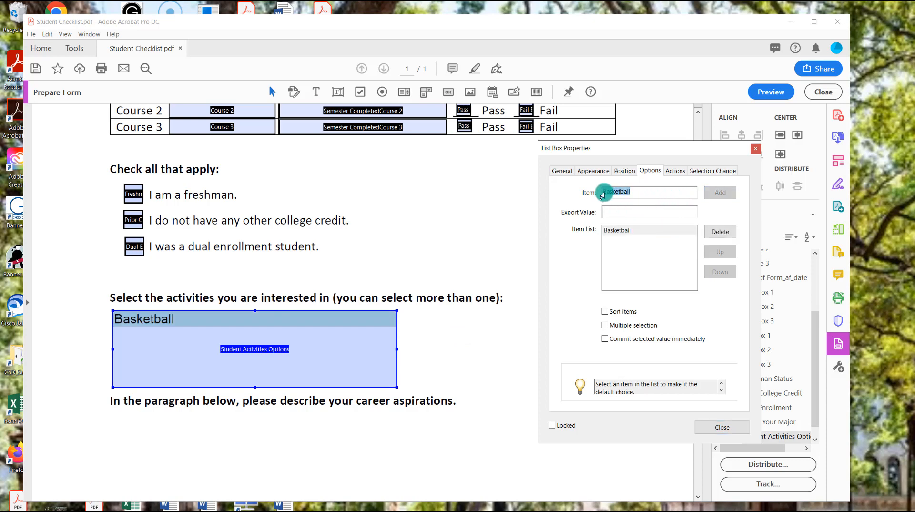
{"action": "type", "text": "Base"}
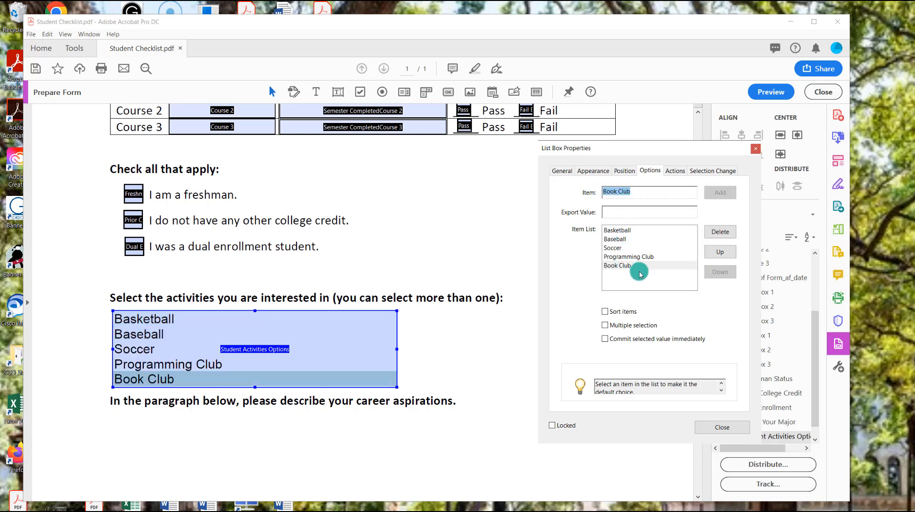
Step: Add the item "I am interested in all" to the activities list box and make it the default choice
{"action": "left_click", "coordinate": [622, 191]}
{"action": "left_click_drag", "start_coordinate": [621, 191], "coordinate": [598, 190]}
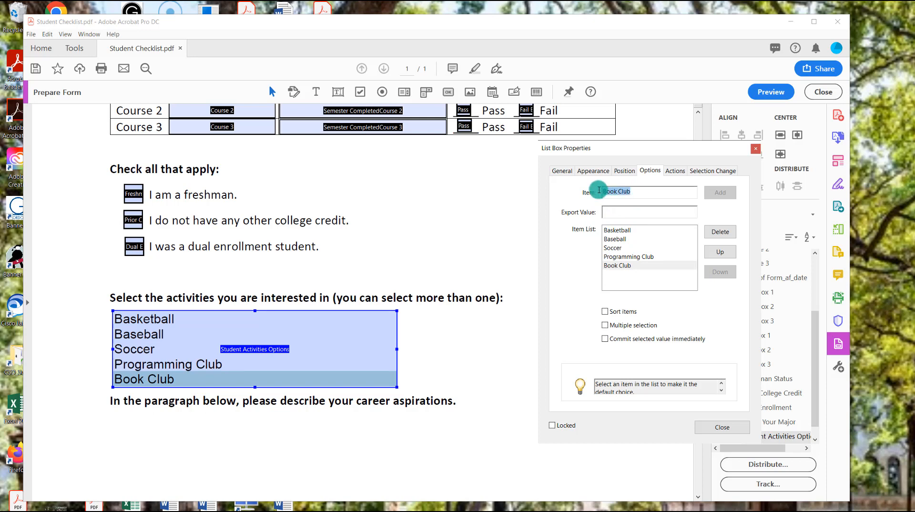
{"action": "key", "text": "BackSpace"}
{"action": "type", "text": "am interested in all"}
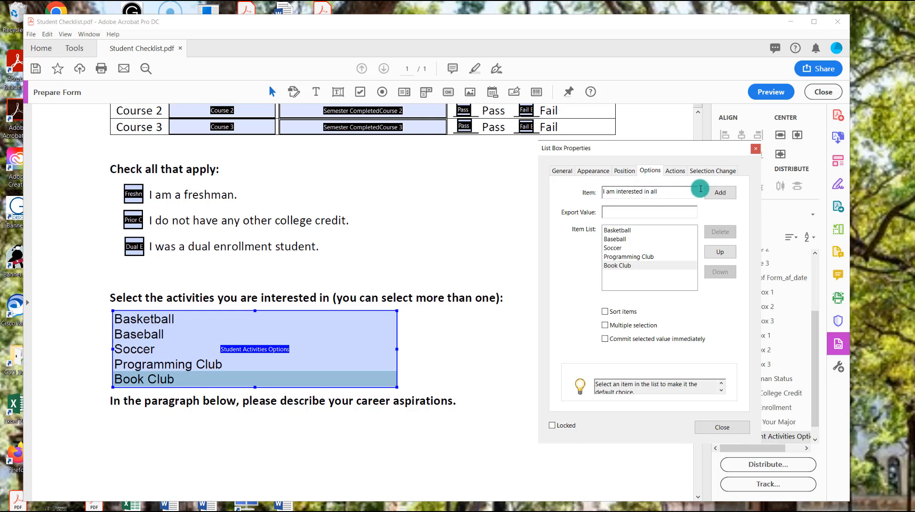
{"action": "left_click", "coordinate": [720, 192]}
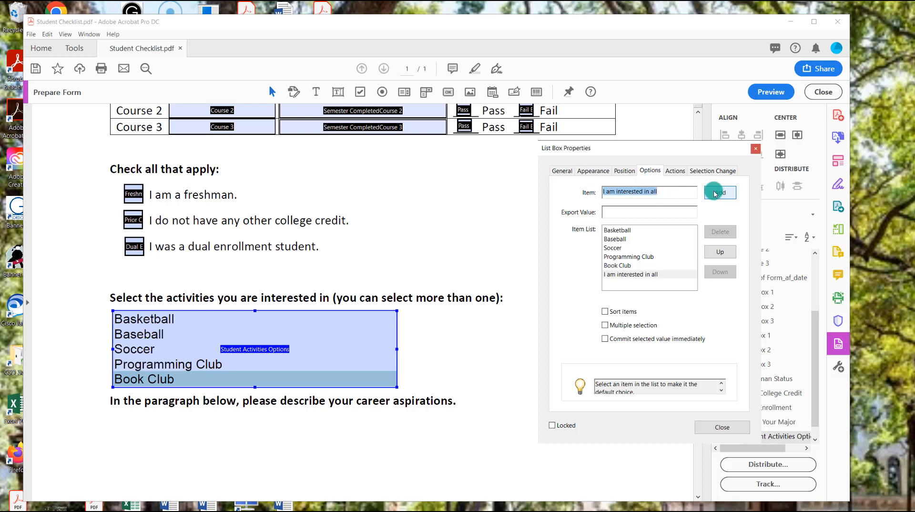
{"action": "left_click", "coordinate": [612, 275]}
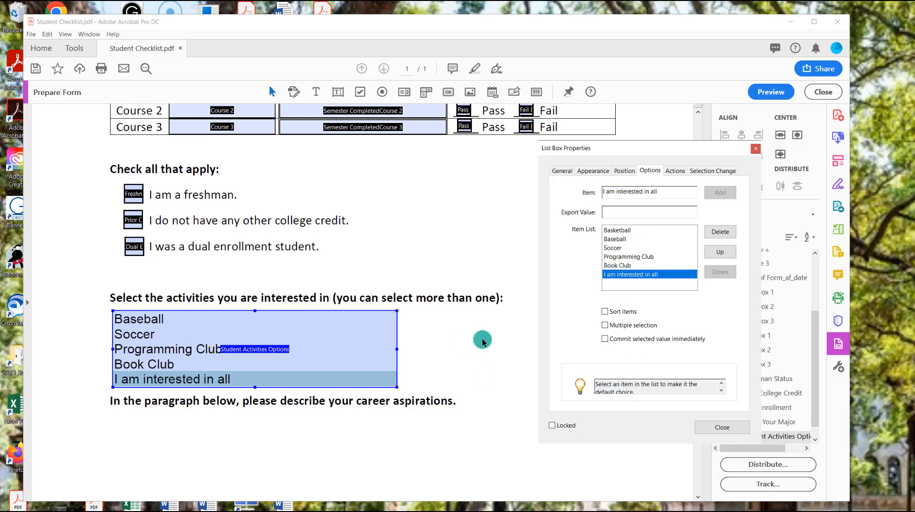
Step: Allow multiple selection in the activities list box and move "I am interested in all" to the start of its item list
{"action": "left_click", "coordinate": [605, 326]}
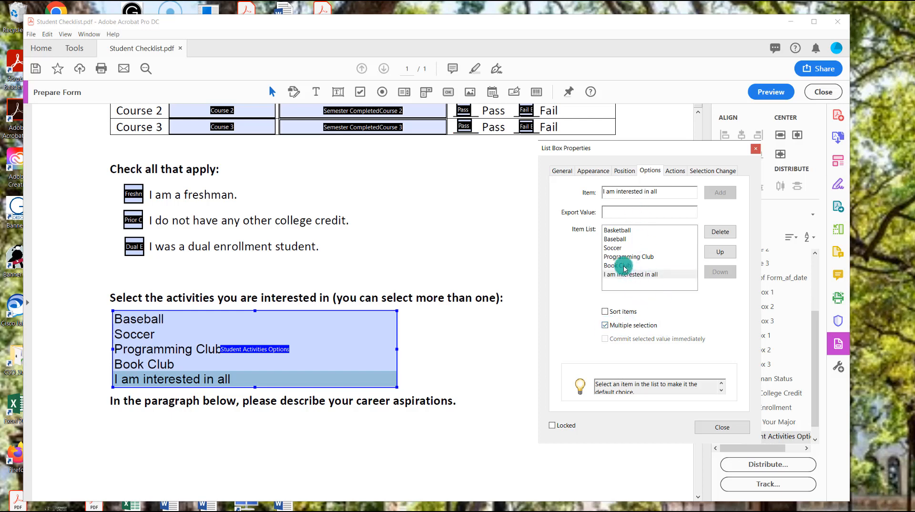
{"action": "left_click", "coordinate": [635, 275]}
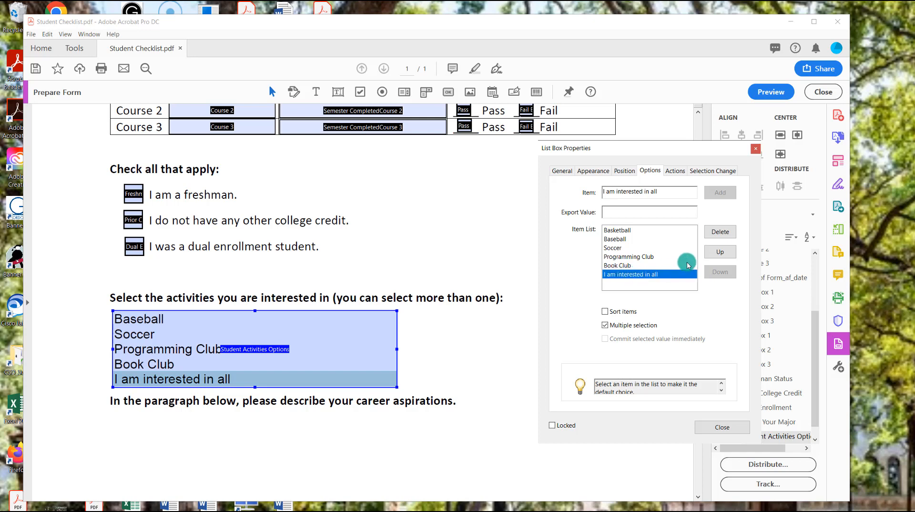
{"action": "left_click", "coordinate": [715, 254]}
{"action": "left_click", "coordinate": [715, 255]}
{"action": "left_click", "coordinate": [716, 252]}
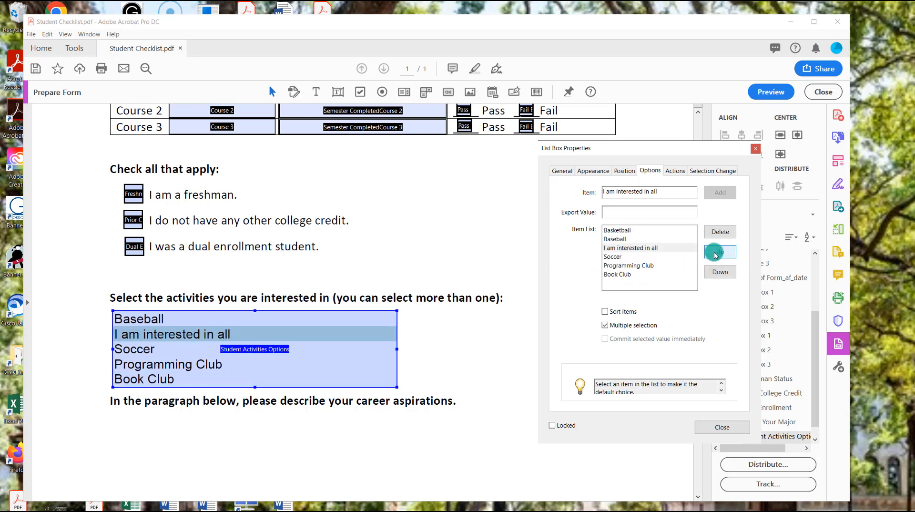
{"action": "left_click", "coordinate": [716, 253]}
{"action": "left_click", "coordinate": [716, 253]}
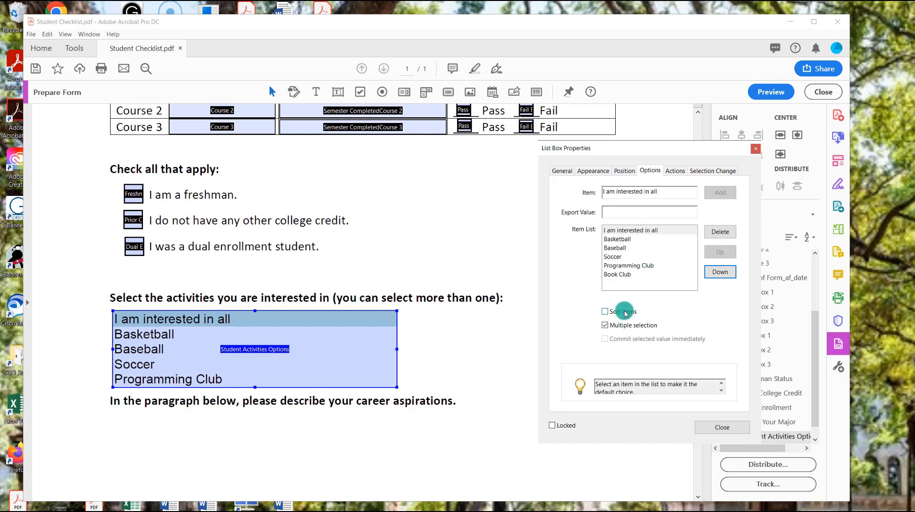
{"action": "left_click", "coordinate": [716, 428]}
Step: Add a text field below the career aspirations prompt and enlarge it to fill the space above "Please sign below"
{"action": "scroll", "coordinate": [527, 316], "scroll_direction": "down", "scroll_amount": 4}
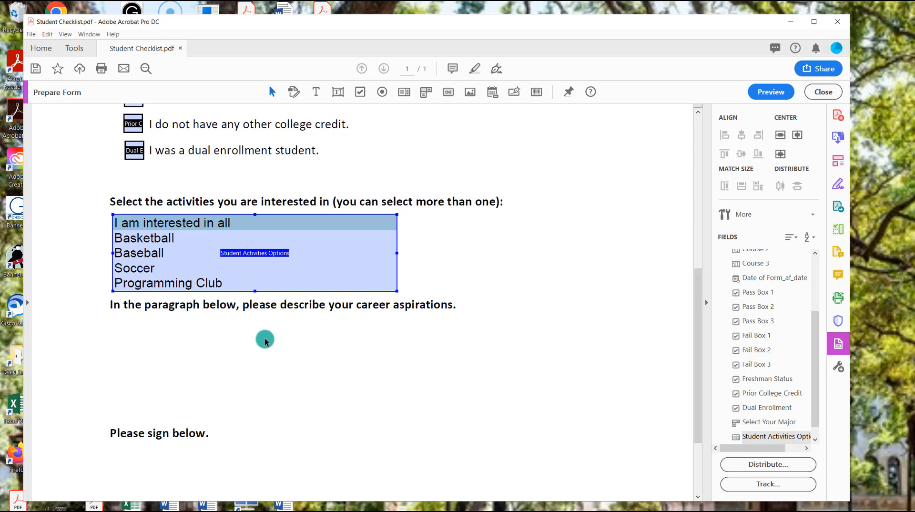
{"action": "left_click", "coordinate": [148, 357]}
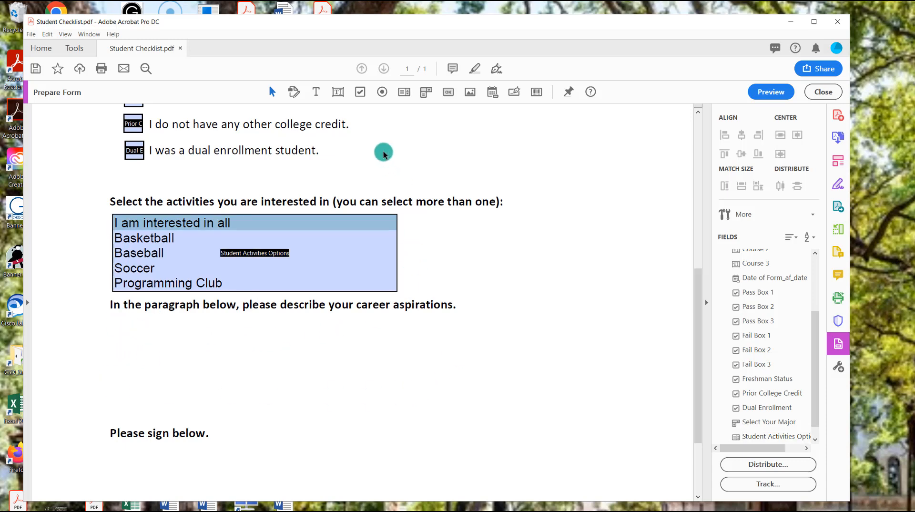
{"action": "left_click", "coordinate": [337, 91]}
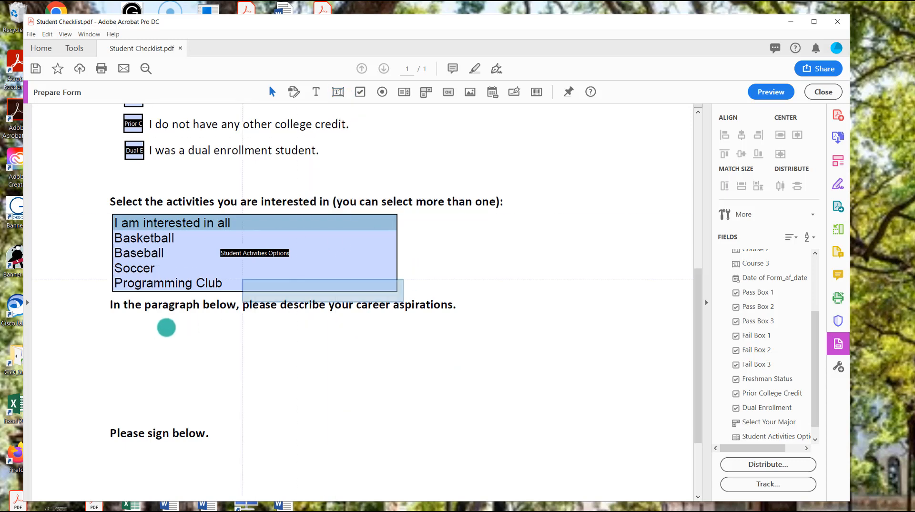
{"action": "left_click", "coordinate": [112, 321]}
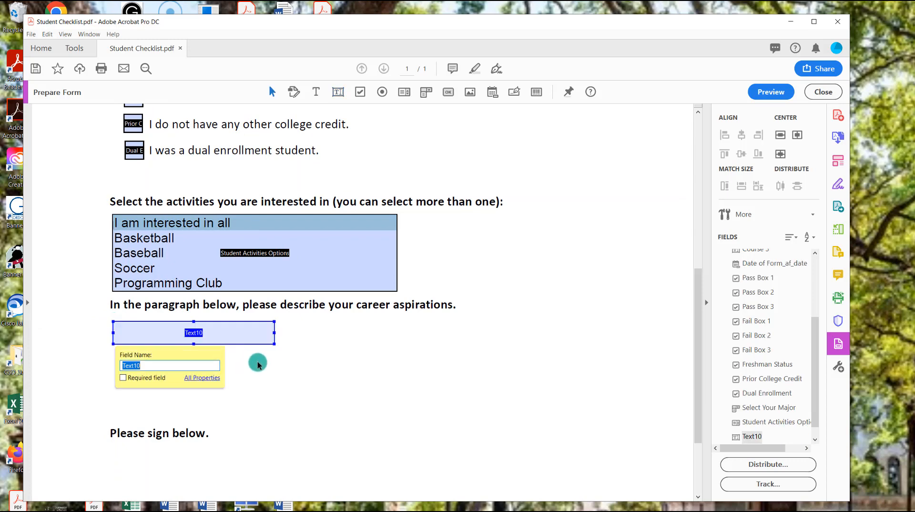
{"action": "left_click_drag", "start_coordinate": [273, 342], "coordinate": [505, 418]}
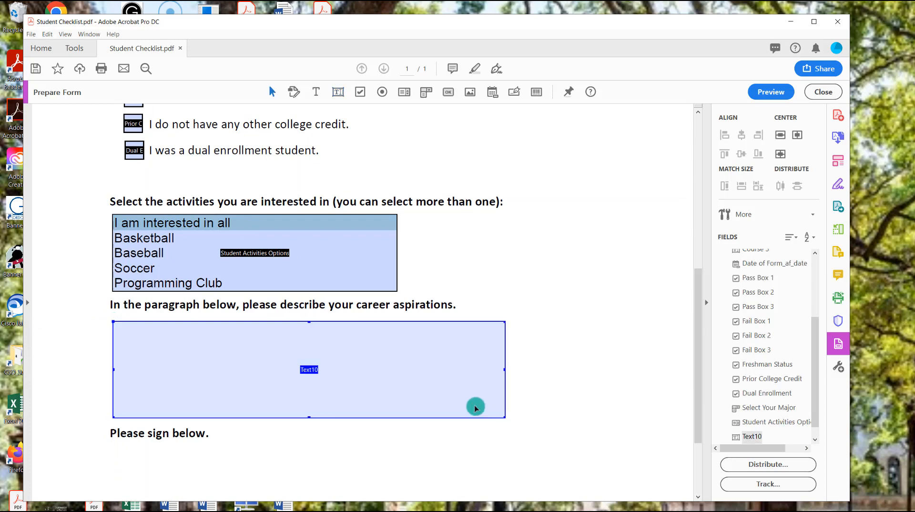
Step: Rename the text field below the career aspirations prompt as "Essay"
{"action": "right_click", "coordinate": [312, 370]}
{"action": "left_click", "coordinate": [334, 142]}
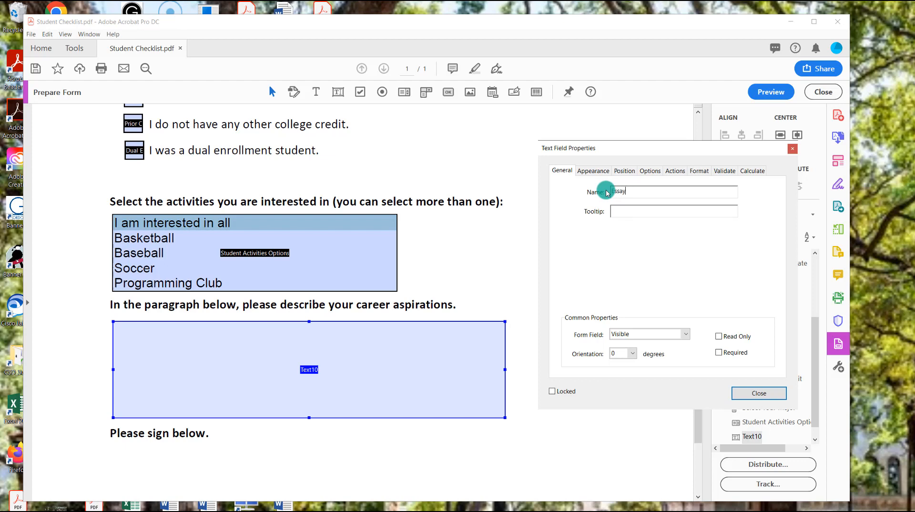
{"action": "type", "text": "Essay"}
{"action": "key", "text": "Return"}
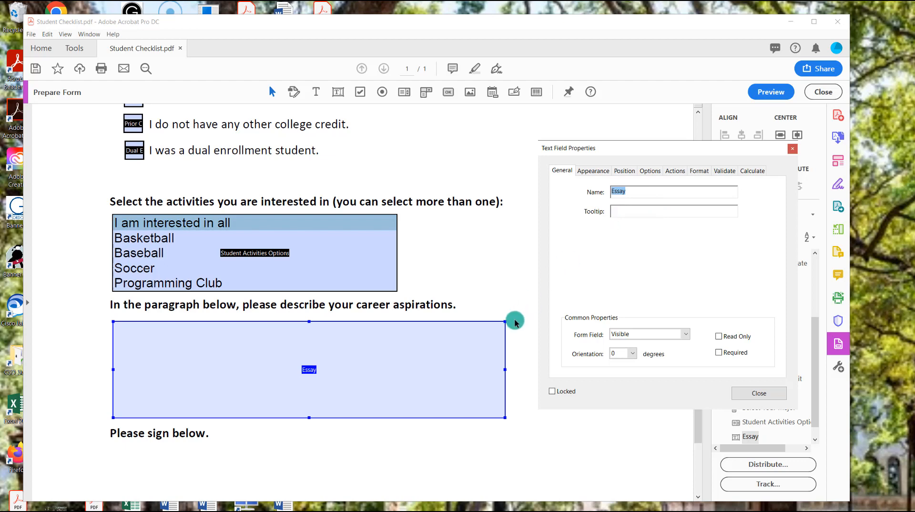
Step: Set the Essay field's font size to Auto and allow multi-line text in it
{"action": "left_click", "coordinate": [593, 171]}
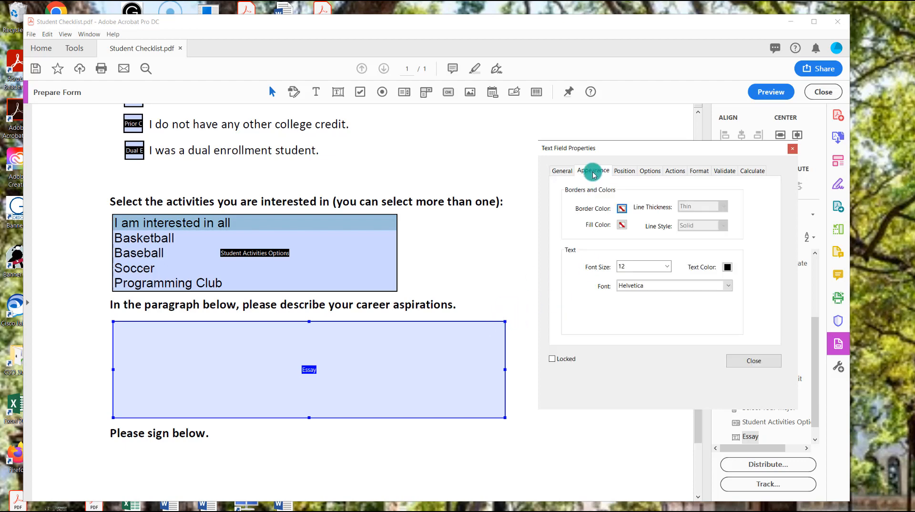
{"action": "left_click", "coordinate": [666, 266]}
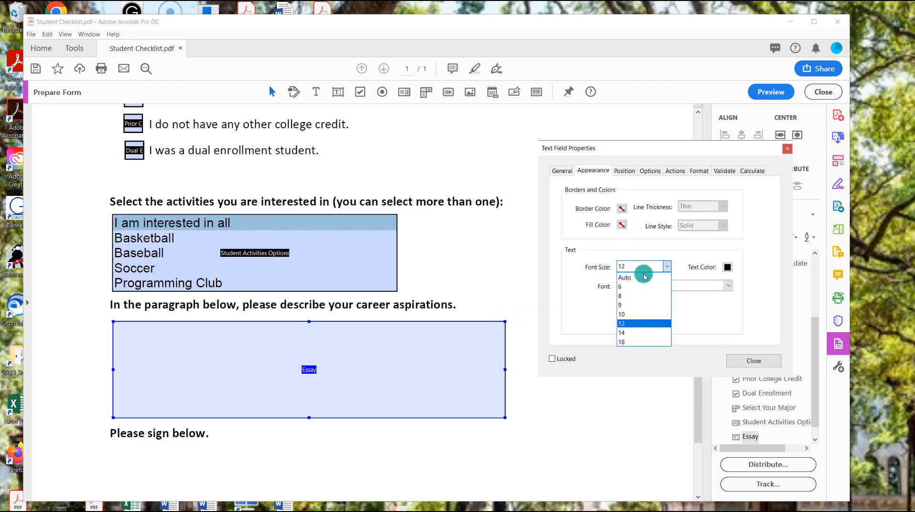
{"action": "left_click", "coordinate": [639, 278]}
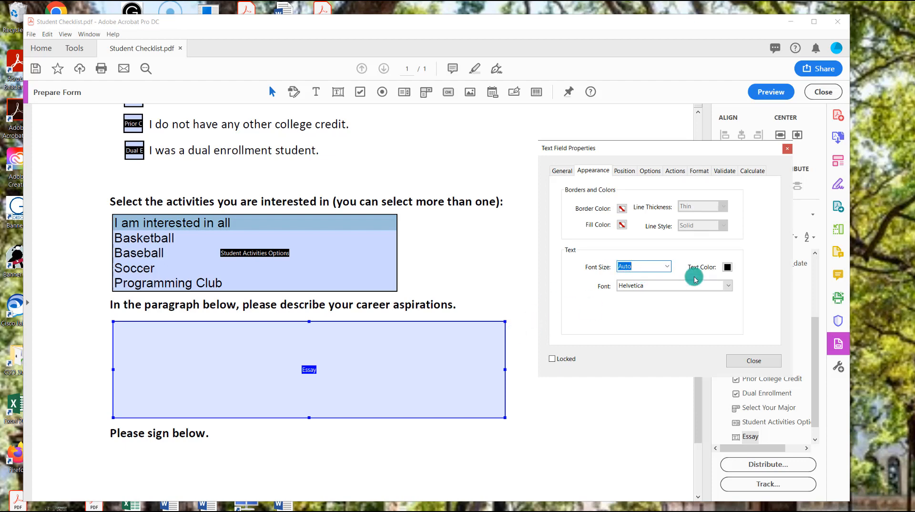
{"action": "left_click", "coordinate": [650, 171]}
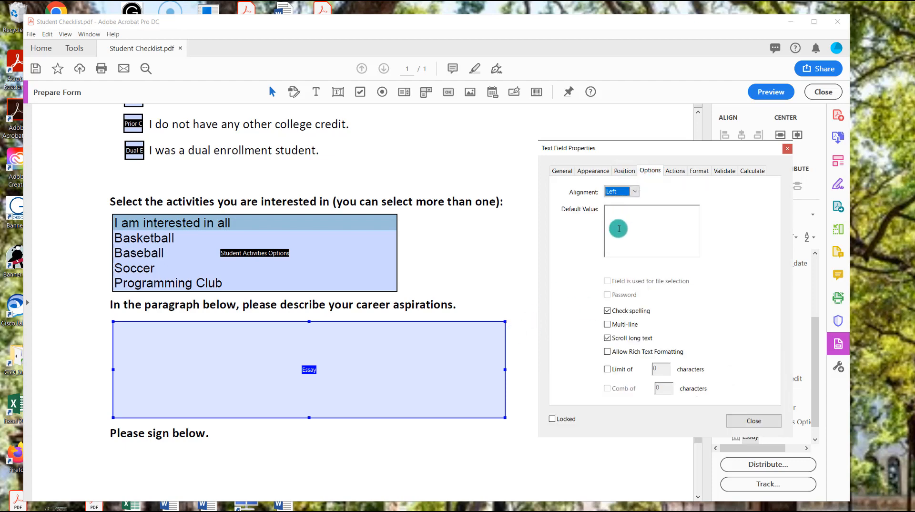
{"action": "left_click", "coordinate": [607, 326]}
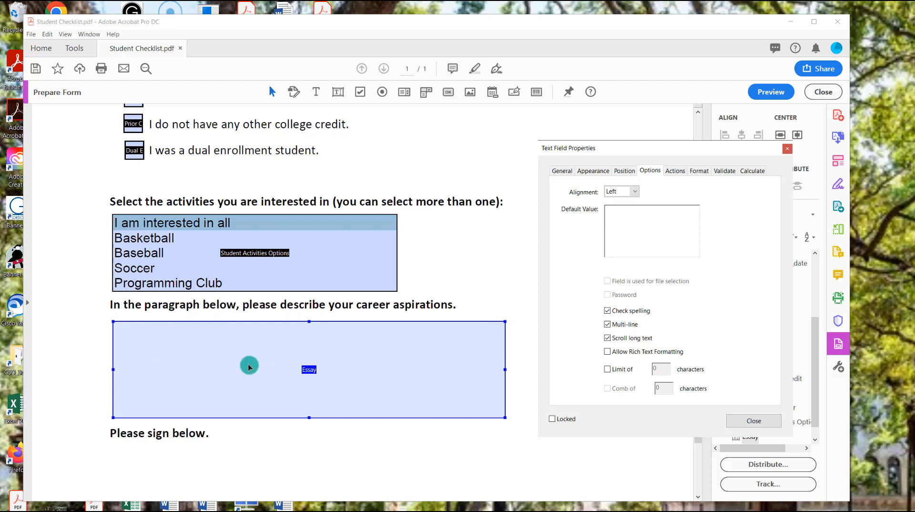
{"action": "left_click", "coordinate": [750, 421]}
Step: Add a digital signature field below "Please sign below." and make it slightly wider and taller
{"action": "scroll", "coordinate": [605, 326], "scroll_direction": "down", "scroll_amount": 2}
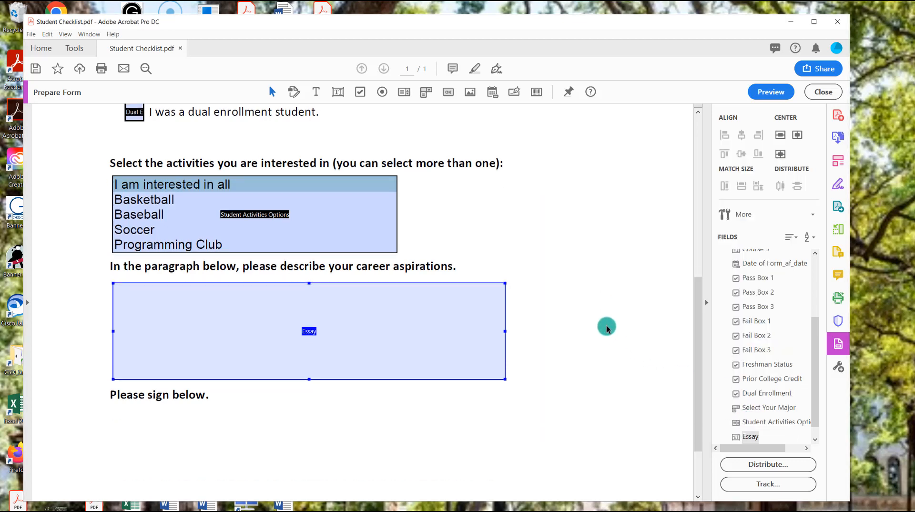
{"action": "scroll", "coordinate": [172, 370], "scroll_direction": "down", "scroll_amount": 1}
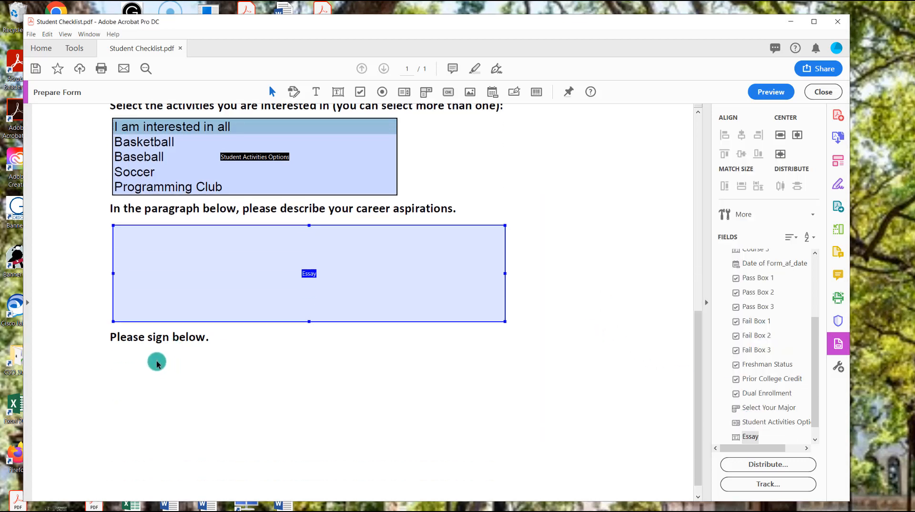
{"action": "left_click", "coordinate": [514, 93]}
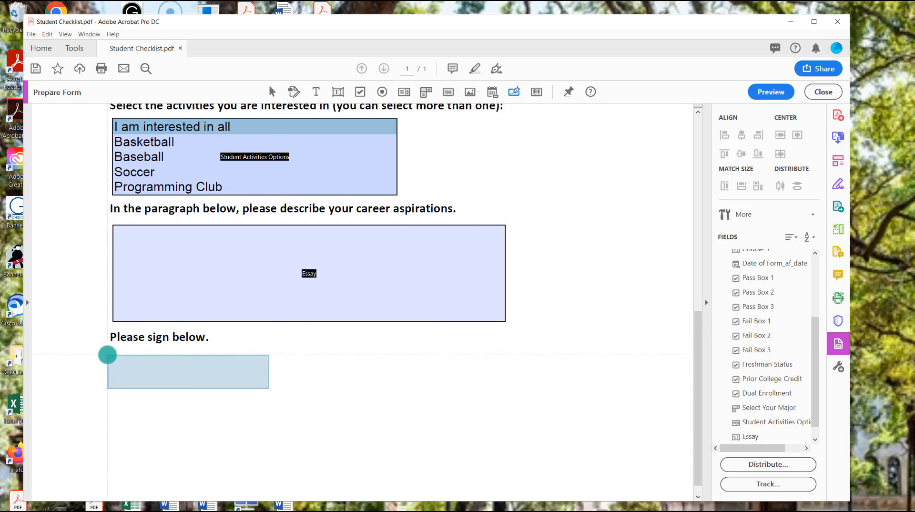
{"action": "left_click", "coordinate": [110, 355]}
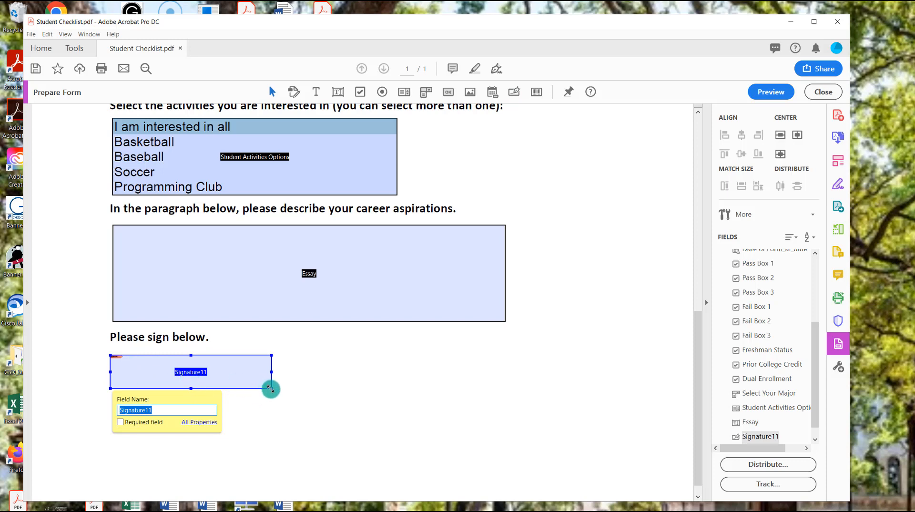
{"action": "left_click_drag", "start_coordinate": [272, 389], "coordinate": [299, 401]}
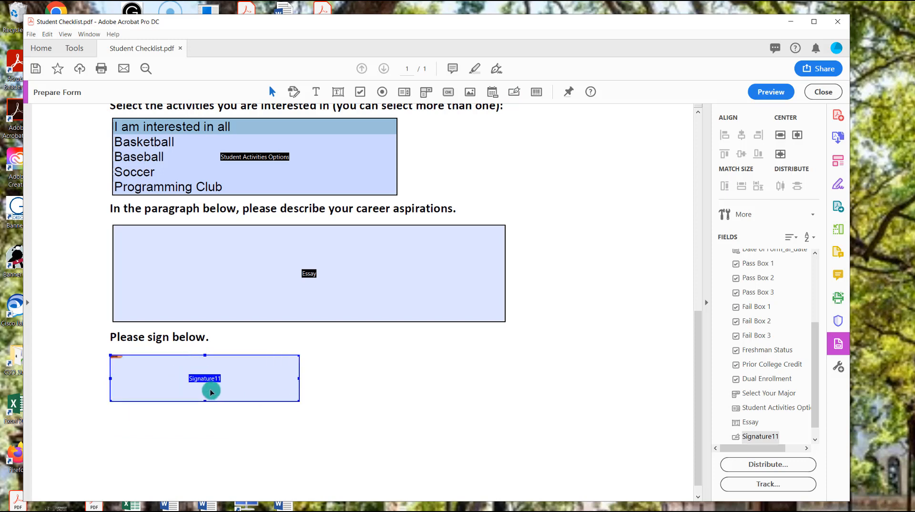
Step: Rename the digital signature field below "Please sign below." as "Final Signature"
{"action": "right_click", "coordinate": [207, 383]}
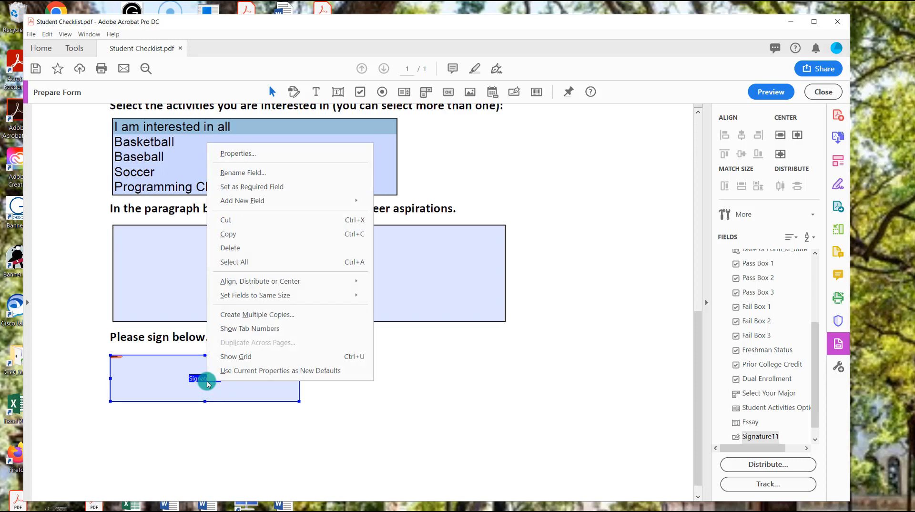
{"action": "left_click", "coordinate": [238, 154]}
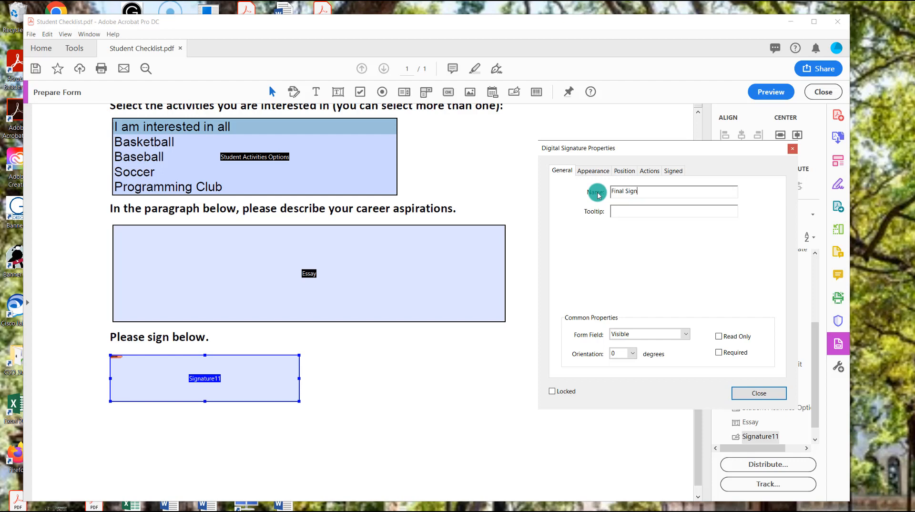
{"action": "type", "text": "Final Signature"}
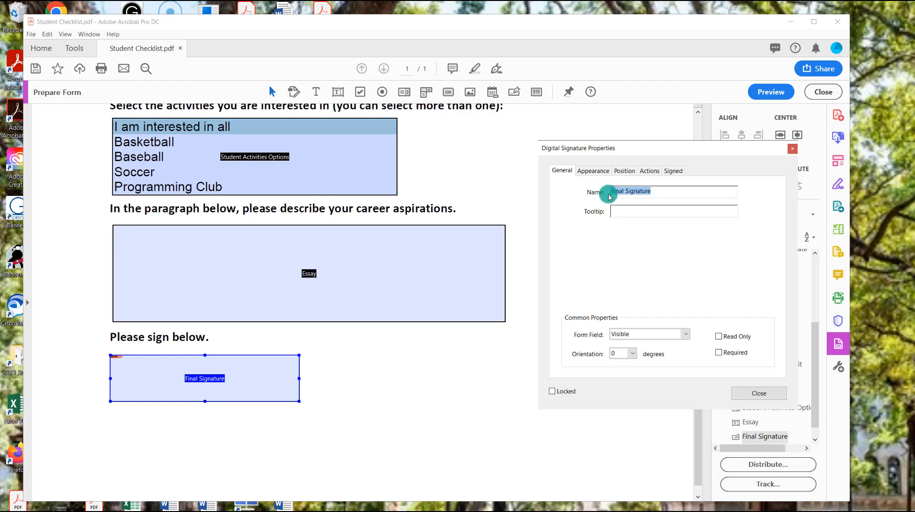
{"action": "left_click", "coordinate": [751, 392]}
Step: Save the form as a new PDF named "Student Checklist- Fillable" on the desktop
{"action": "left_click_drag", "start_coordinate": [699, 392], "coordinate": [688, 198]}
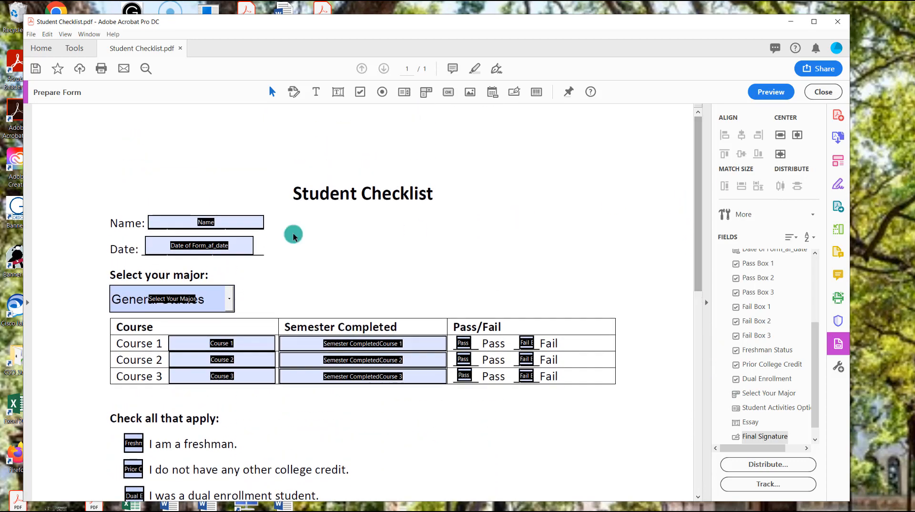
{"action": "left_click", "coordinate": [427, 340]}
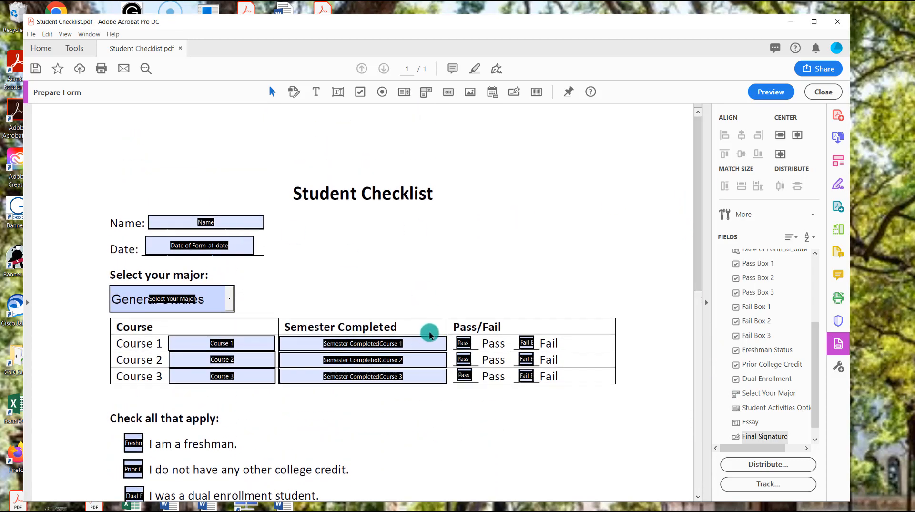
{"action": "left_click", "coordinate": [32, 35]}
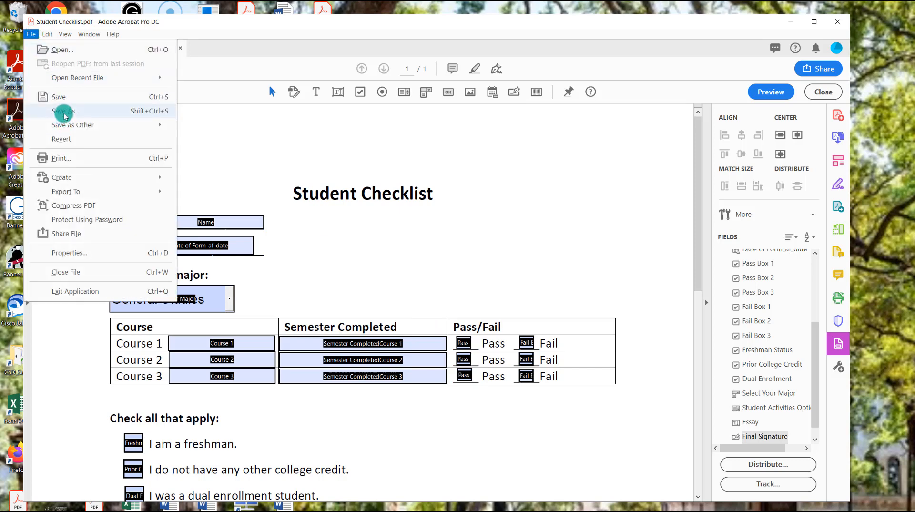
{"action": "left_click", "coordinate": [71, 20]}
{"action": "left_click", "coordinate": [33, 35]}
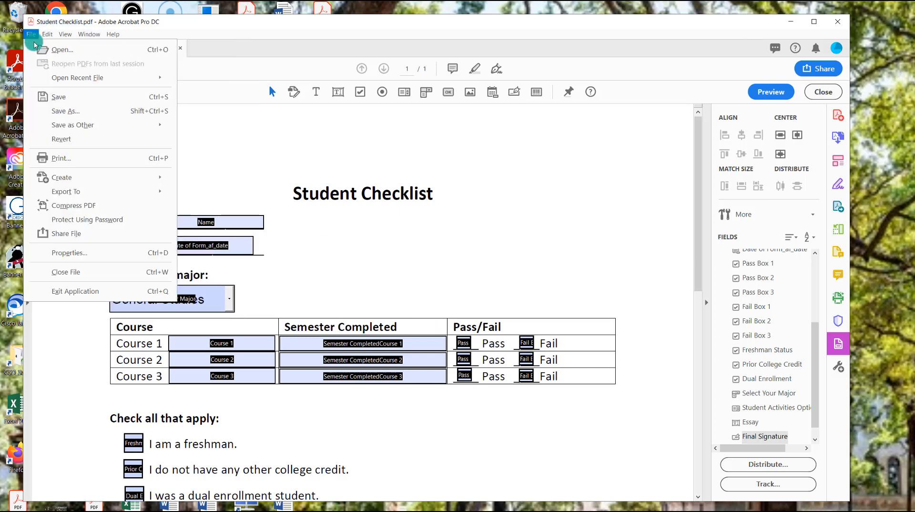
{"action": "left_click", "coordinate": [60, 113]}
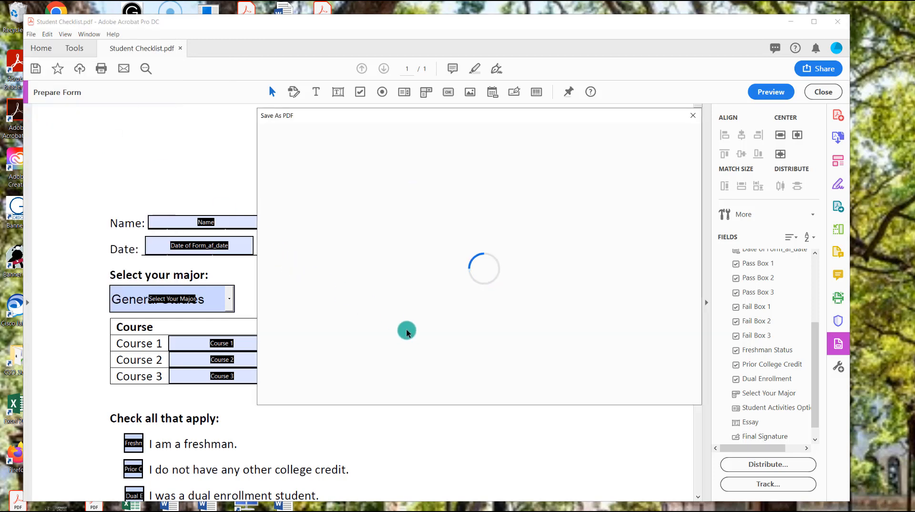
{"action": "left_click", "coordinate": [614, 385]}
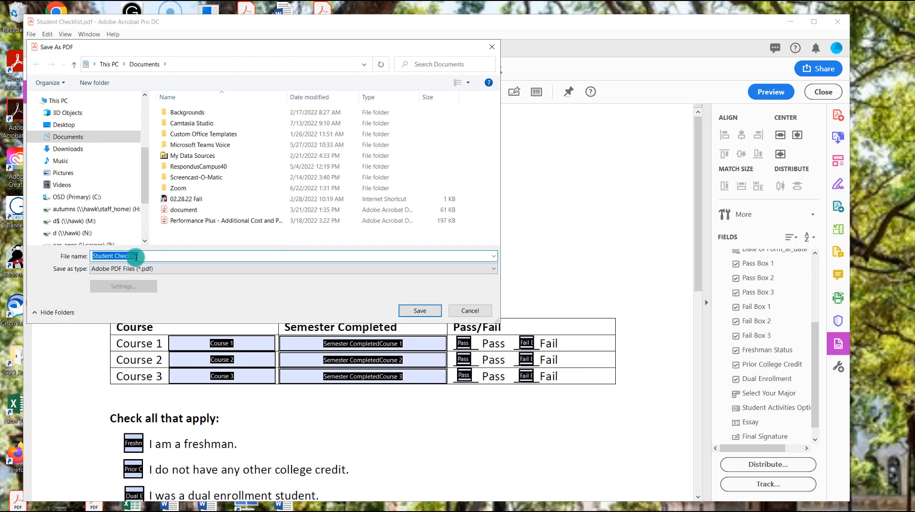
{"action": "left_click", "coordinate": [149, 254]}
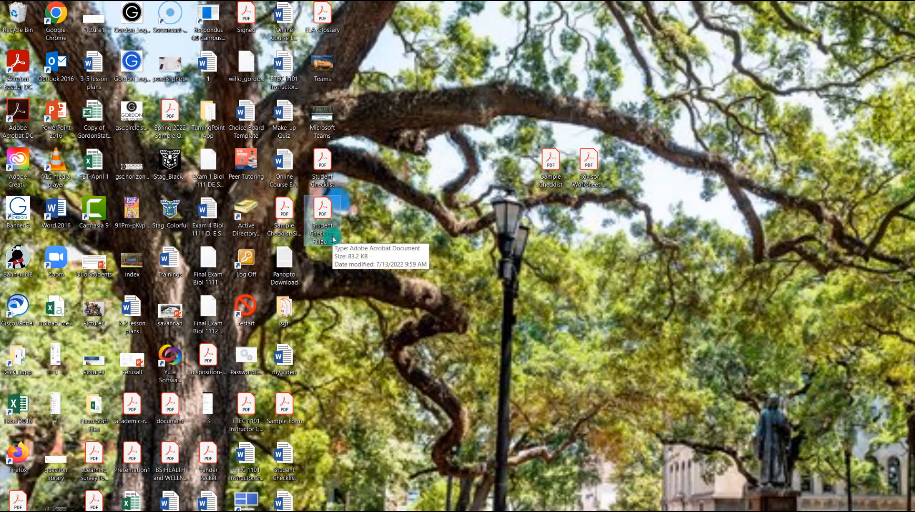
Step: Open "Student Checklist- Fillable" from the desktop and look over its blank fields
{"action": "double_click", "coordinate": [318, 233]}
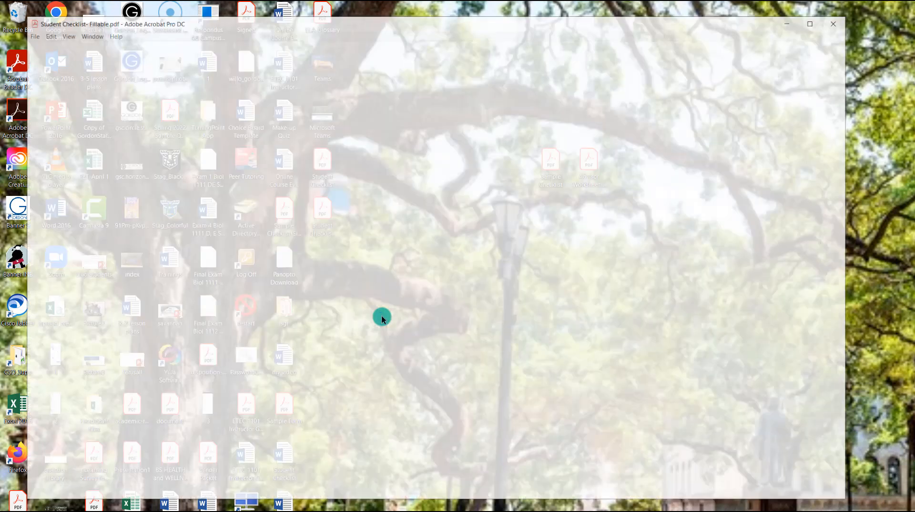
{"action": "scroll", "coordinate": [266, 271], "scroll_direction": "down", "scroll_amount": 5}
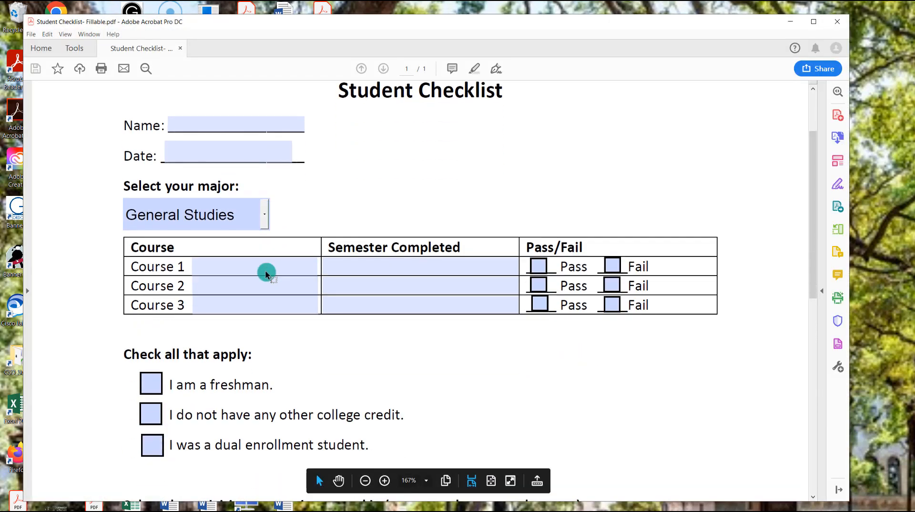
{"action": "scroll", "coordinate": [294, 290], "scroll_direction": "up", "scroll_amount": 5}
Step: Enter the student's name in the Name field and set the date to 7/13/22
{"action": "left_click", "coordinate": [196, 200]}
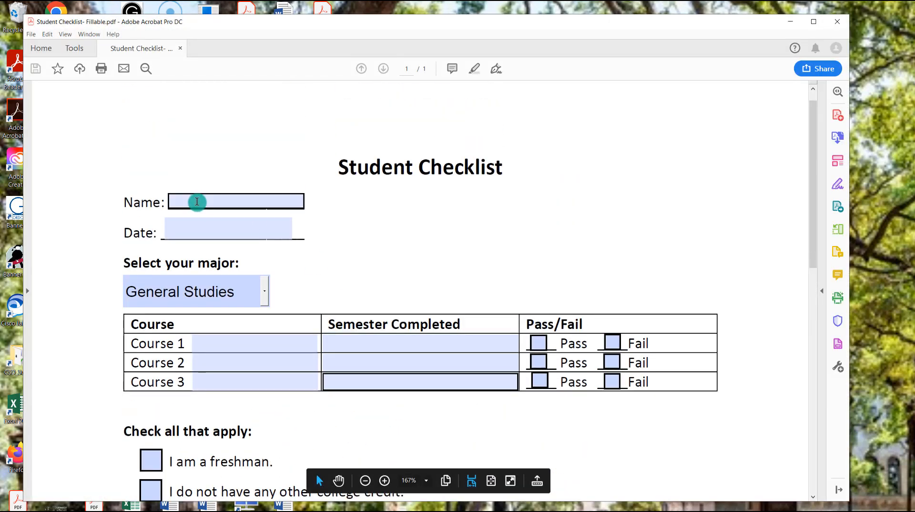
{"action": "type", "text": "Autumn M"}
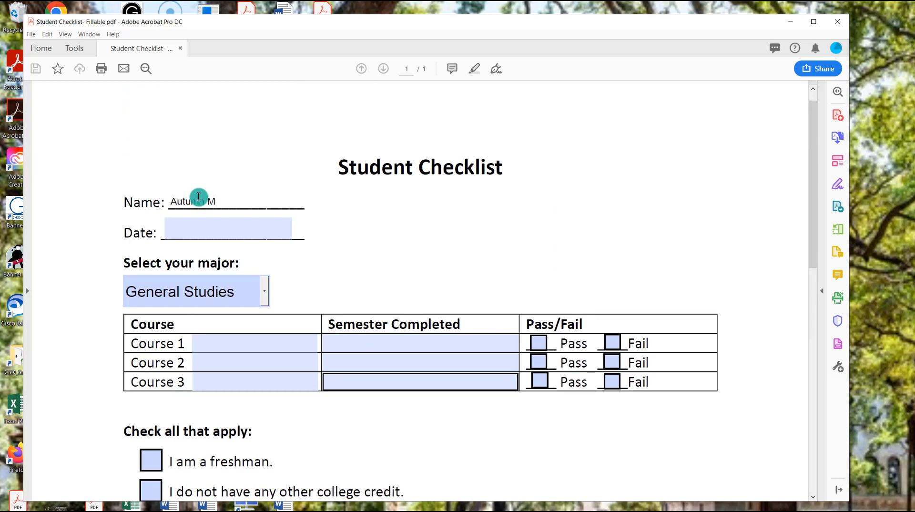
{"action": "left_click", "coordinate": [188, 230]}
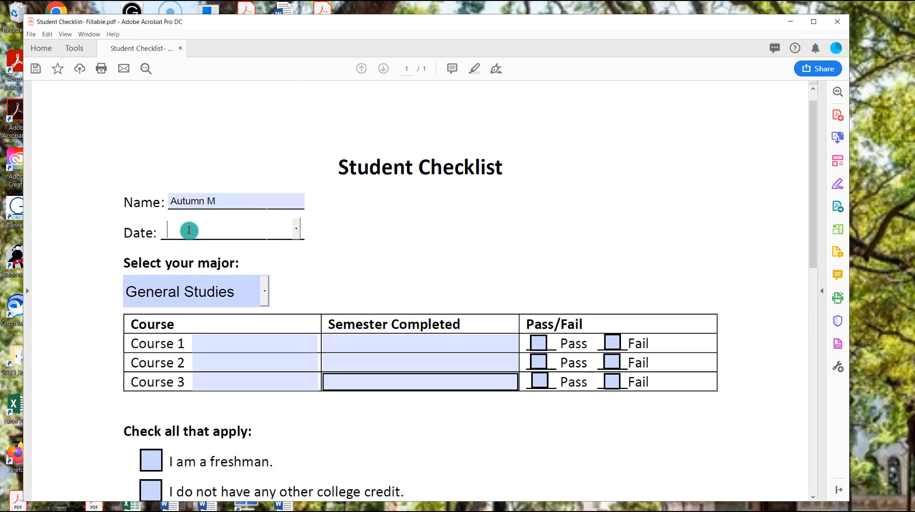
{"action": "left_click", "coordinate": [295, 234]}
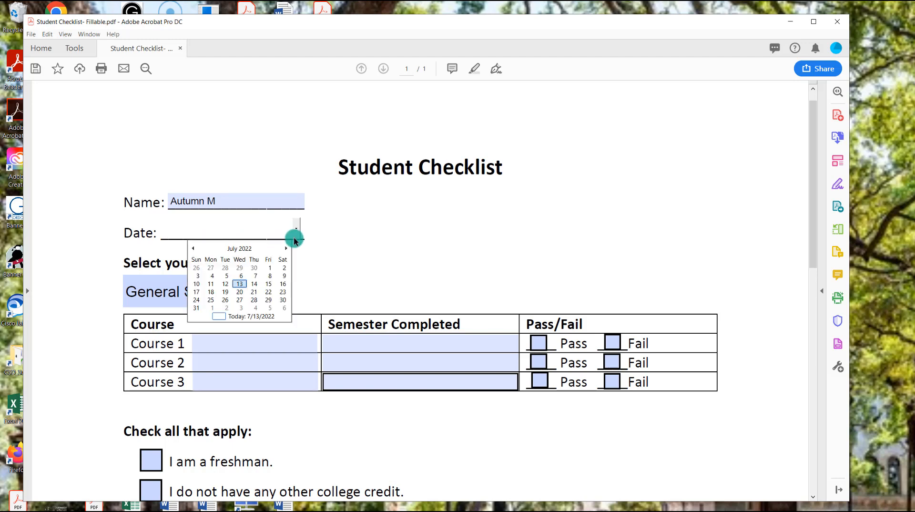
{"action": "left_click", "coordinate": [240, 285]}
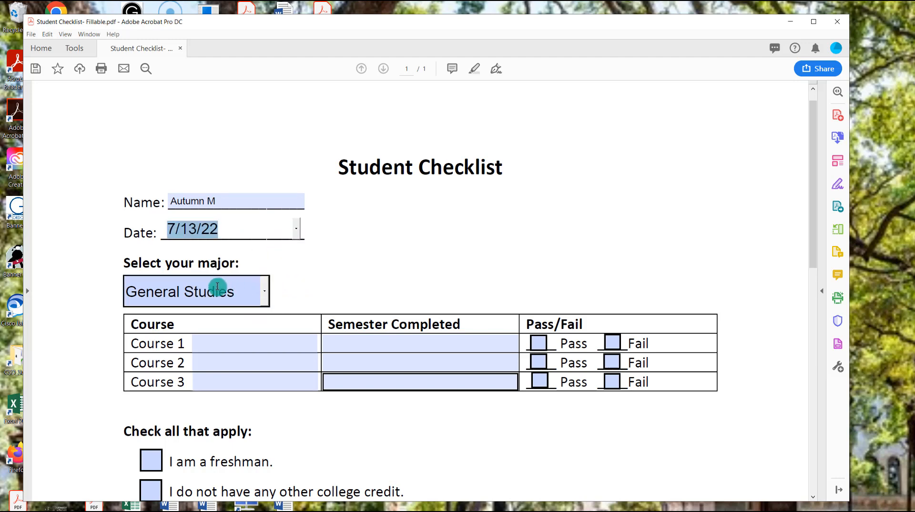
Step: Choose Education as the major and enter Educ 2110, Educ 2120 and Educ 2130 as Courses 1 to 3
{"action": "left_click", "coordinate": [266, 291]}
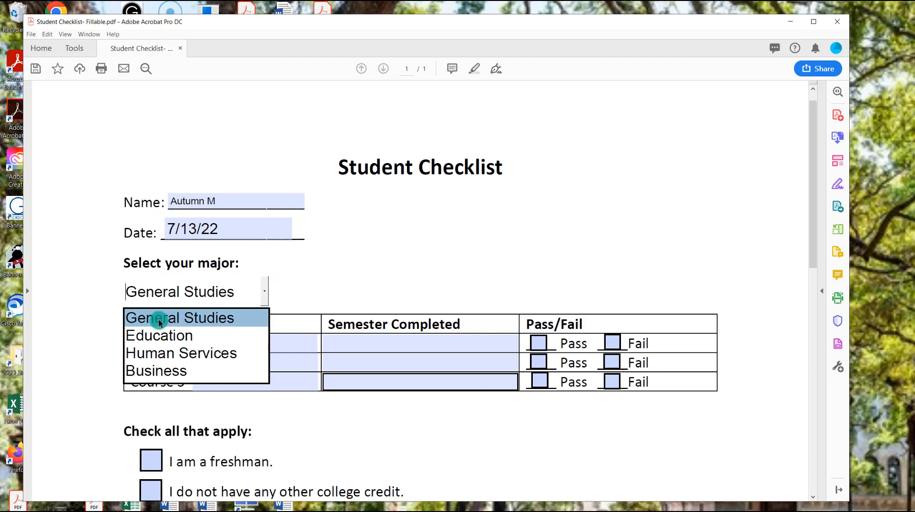
{"action": "left_click", "coordinate": [180, 335]}
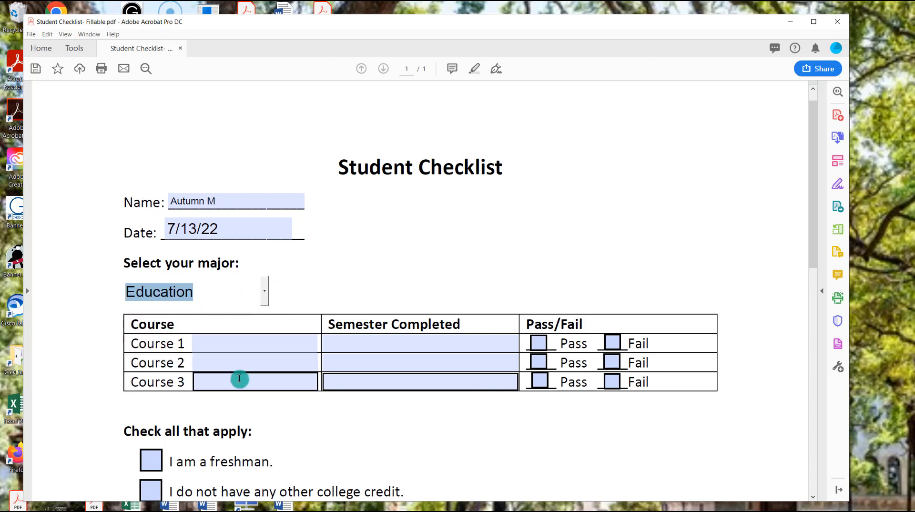
{"action": "left_click", "coordinate": [242, 343]}
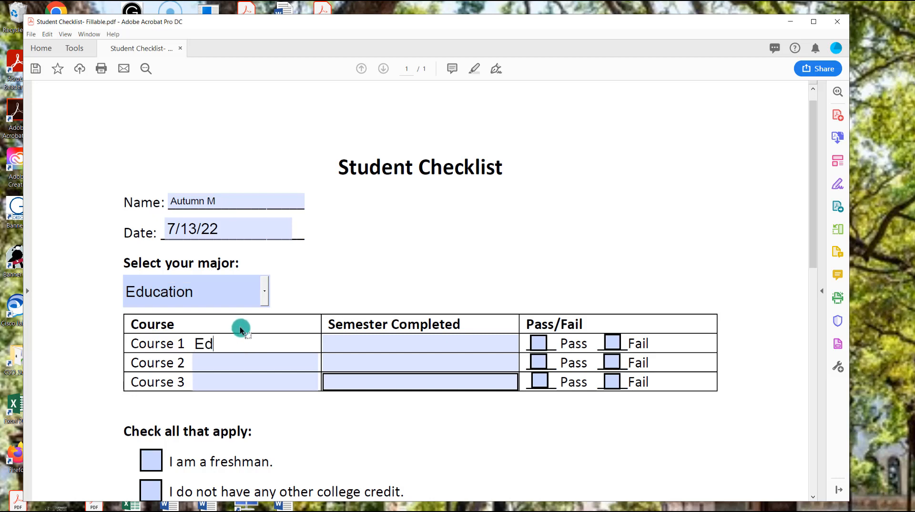
{"action": "type", "text": "Educ 2110"}
{"action": "left_click", "coordinate": [221, 361]}
{"action": "type", "text": "Educ 21"}
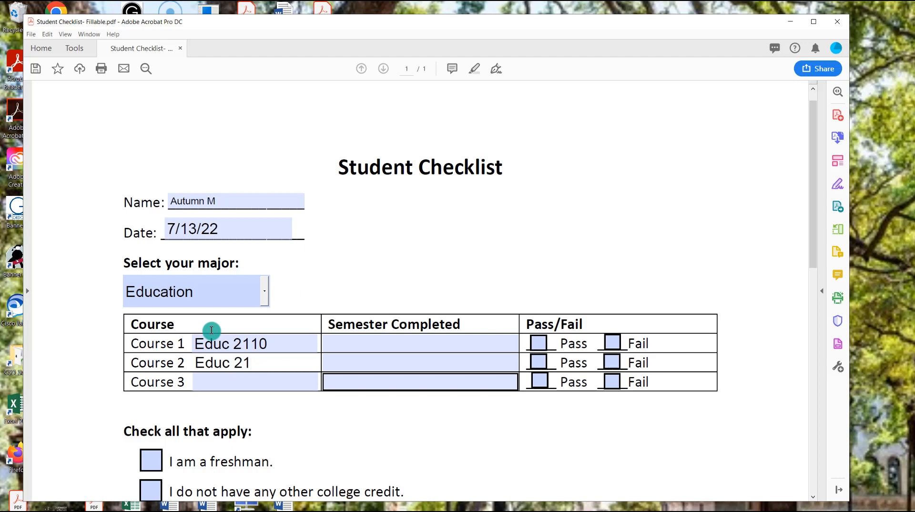
{"action": "left_click", "coordinate": [224, 382]}
{"action": "type", "text": "E"}
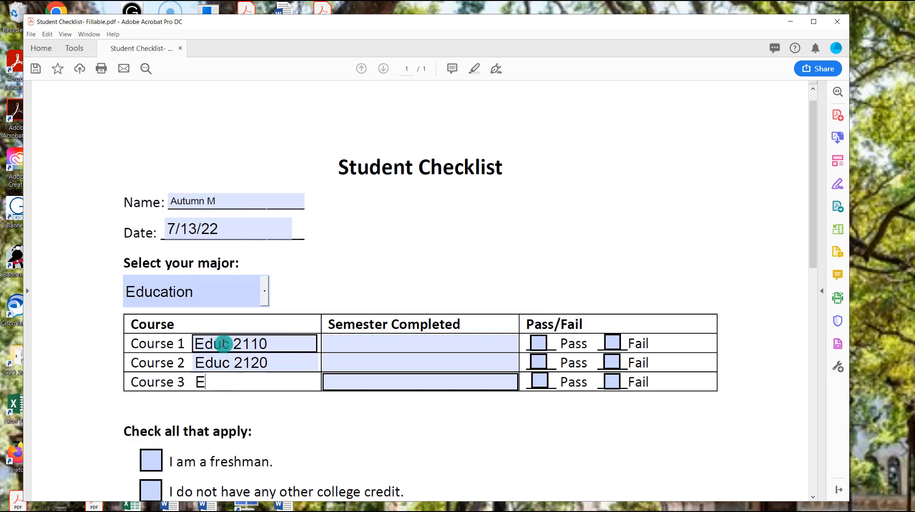
{"action": "type", "text": "duc 2130"}
Step: Enter Fall 2022 as the semester for Course 1, and mark Courses 1 and 3 as Pass and Course 2 as Fail
{"action": "left_click", "coordinate": [337, 343]}
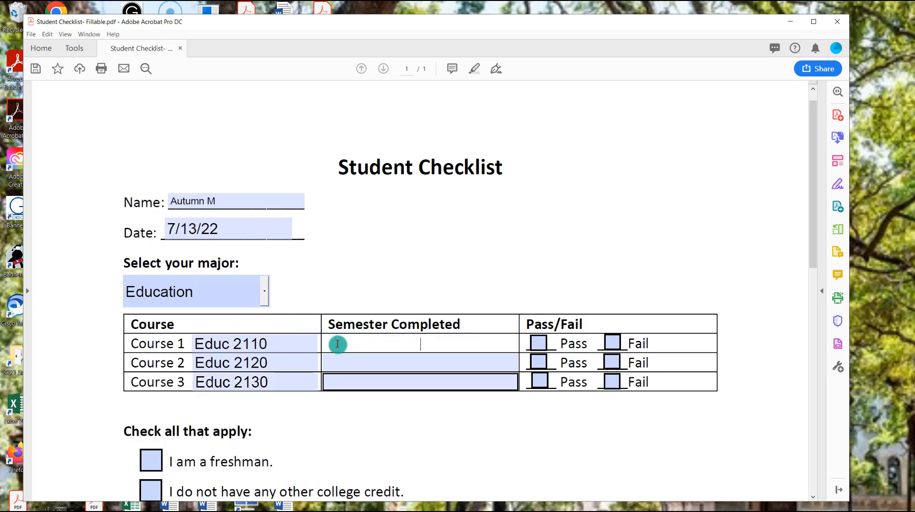
{"action": "type", "text": "Fall 202"}
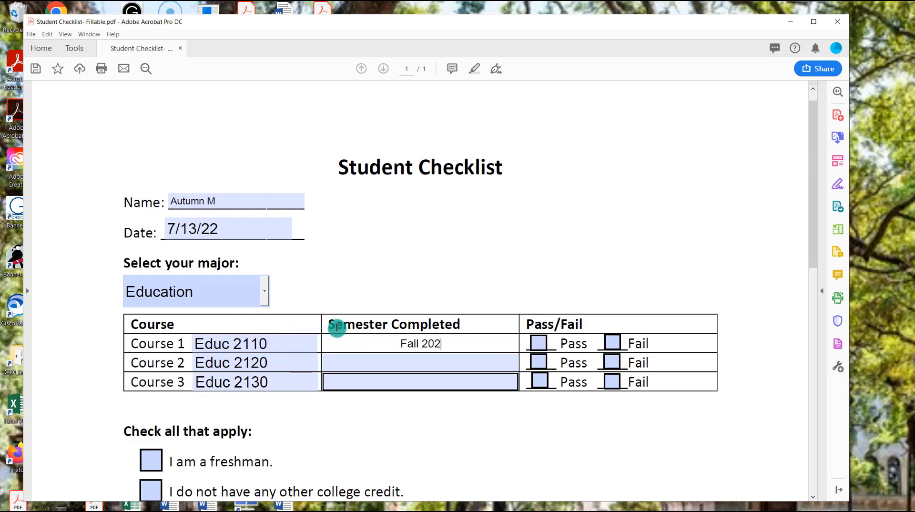
{"action": "type", "text": "2"}
{"action": "left_click", "coordinate": [539, 342]}
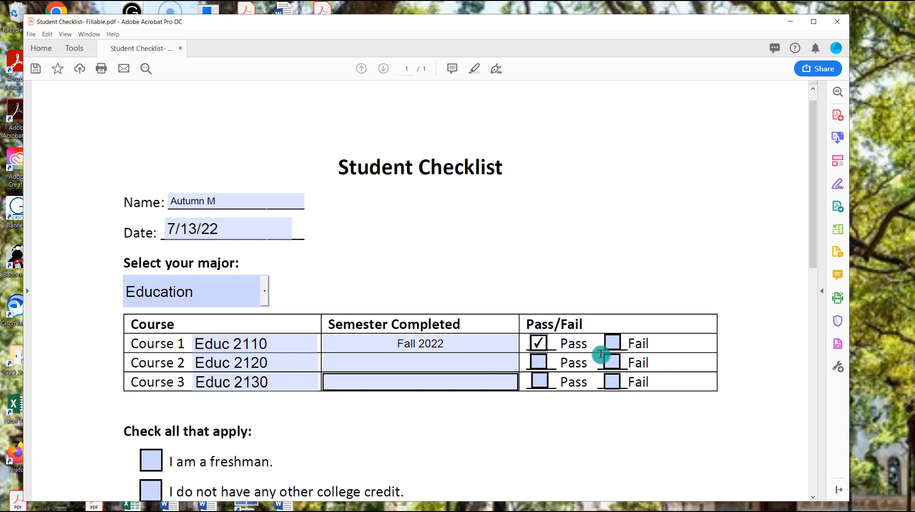
{"action": "left_click", "coordinate": [612, 362]}
{"action": "left_click", "coordinate": [539, 381]}
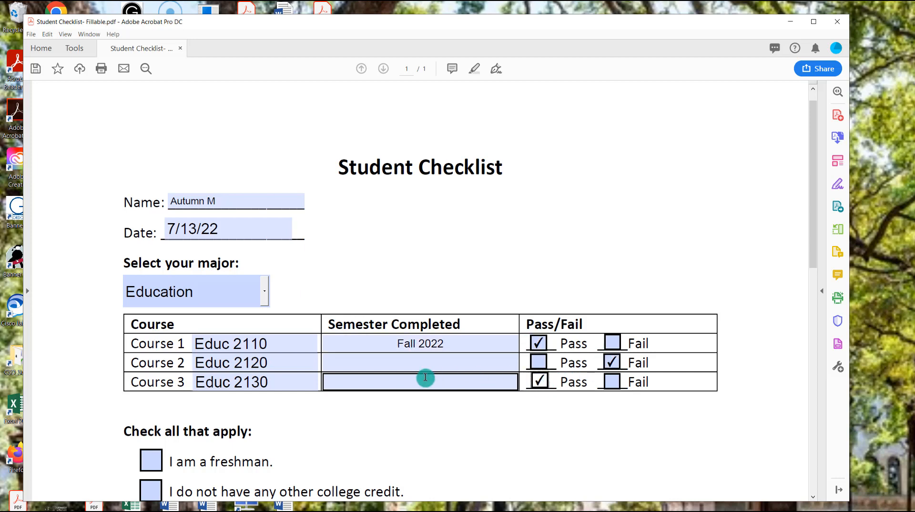
Step: Check "I am a freshman." and "I was a dual enrollment student." in the list of applicable statements
{"action": "scroll", "coordinate": [426, 377], "scroll_direction": "down", "scroll_amount": 2}
{"action": "left_click", "coordinate": [151, 345]}
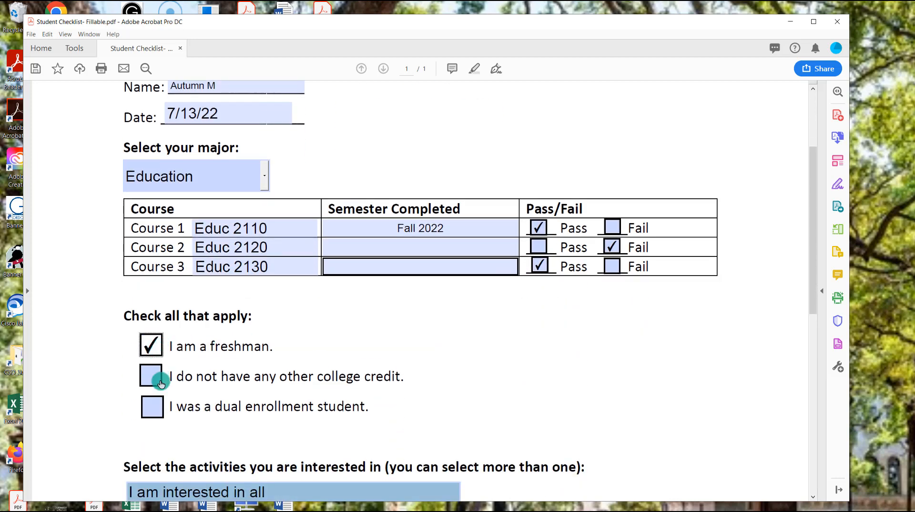
{"action": "left_click", "coordinate": [151, 406]}
{"action": "scroll", "coordinate": [337, 399], "scroll_direction": "down", "scroll_amount": 2}
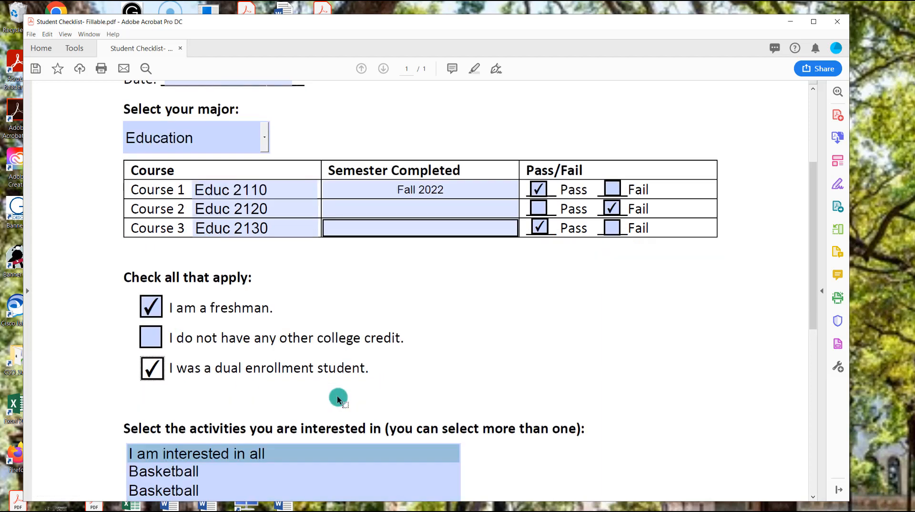
Step: Test the activities list by selecting "I am interested in all" and the range from Basketball to Soccer
{"action": "scroll", "coordinate": [338, 399], "scroll_direction": "down", "scroll_amount": 5}
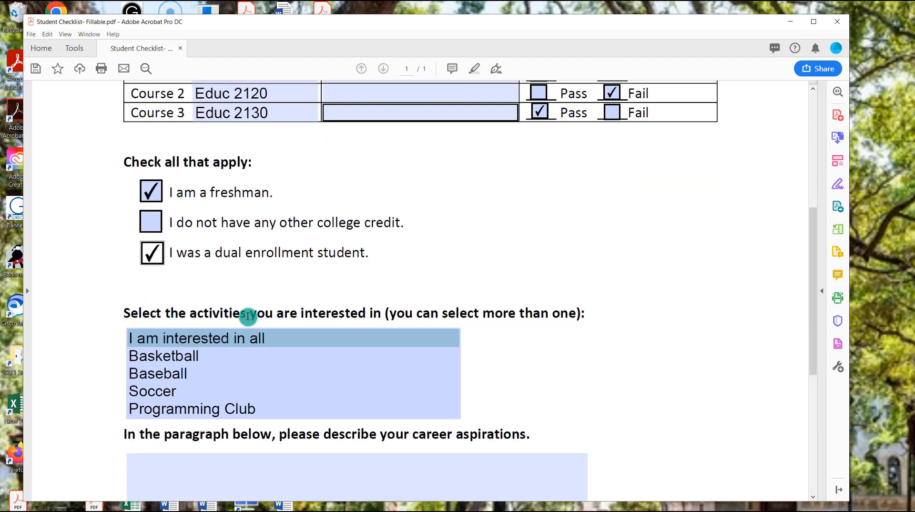
{"action": "left_click", "coordinate": [142, 338]}
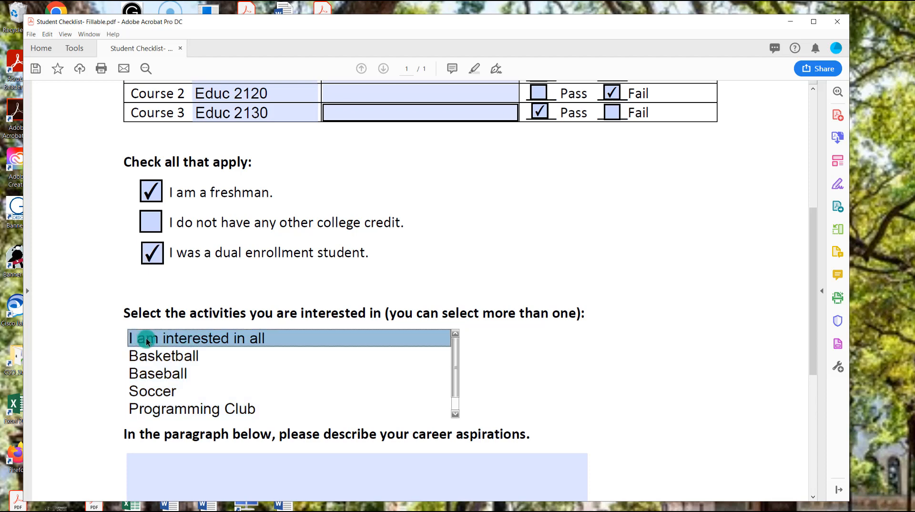
{"action": "left_click", "coordinate": [105, 337]}
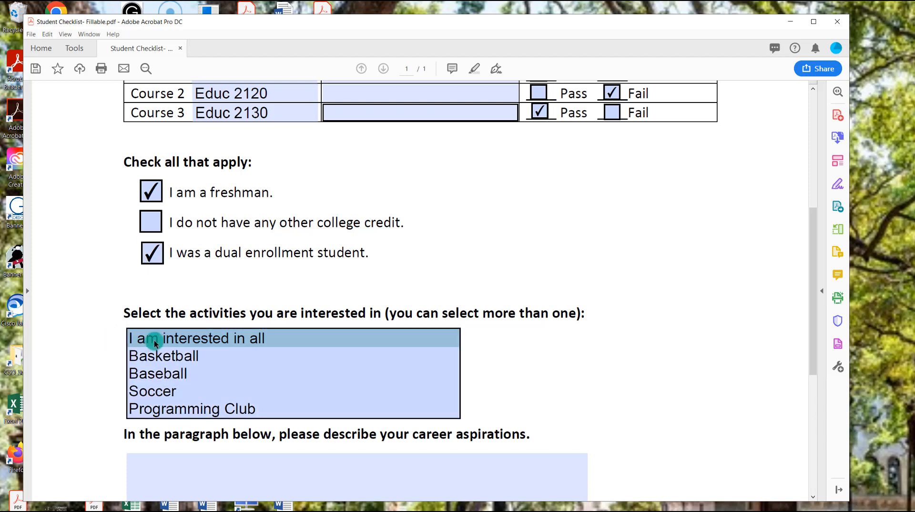
{"action": "left_click", "coordinate": [174, 359]}
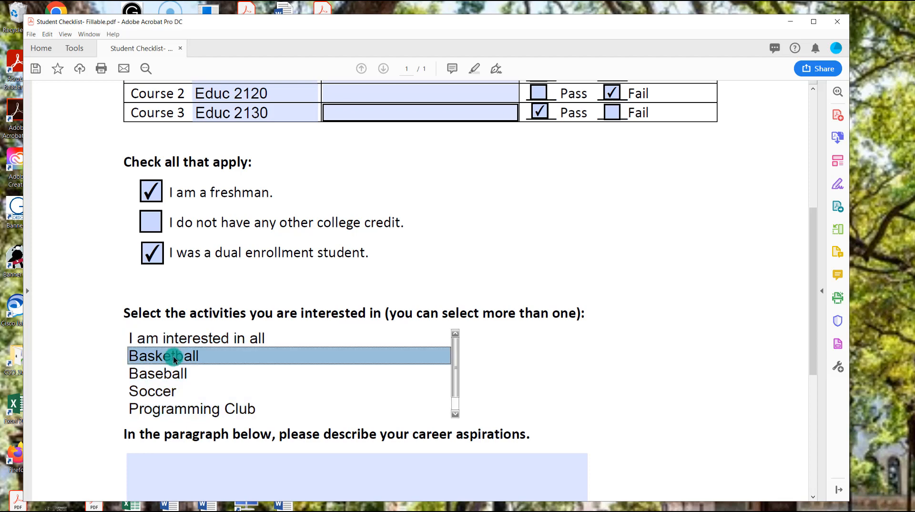
{"action": "left_click", "coordinate": [173, 392], "text": "shift"}
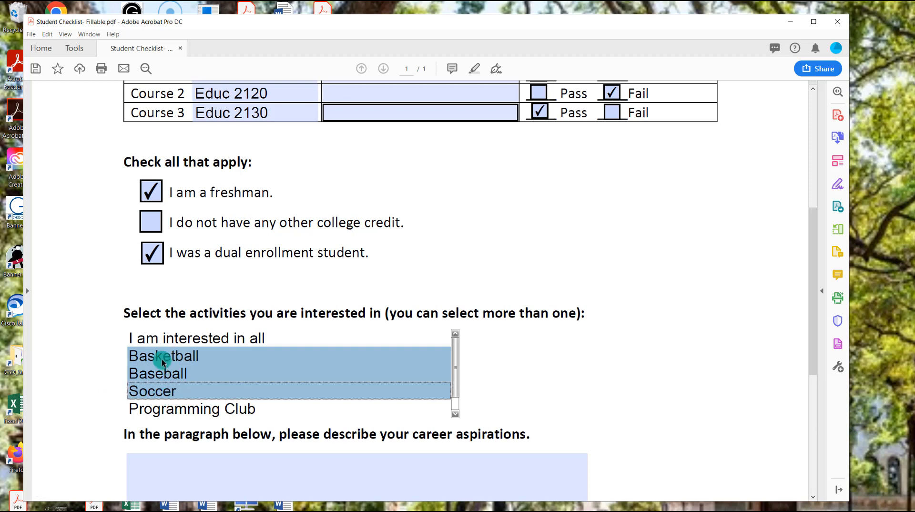
Step: Select the non-adjacent entries Basketball, Soccer and Programming Club together in the activities list
{"action": "left_click", "coordinate": [173, 339]}
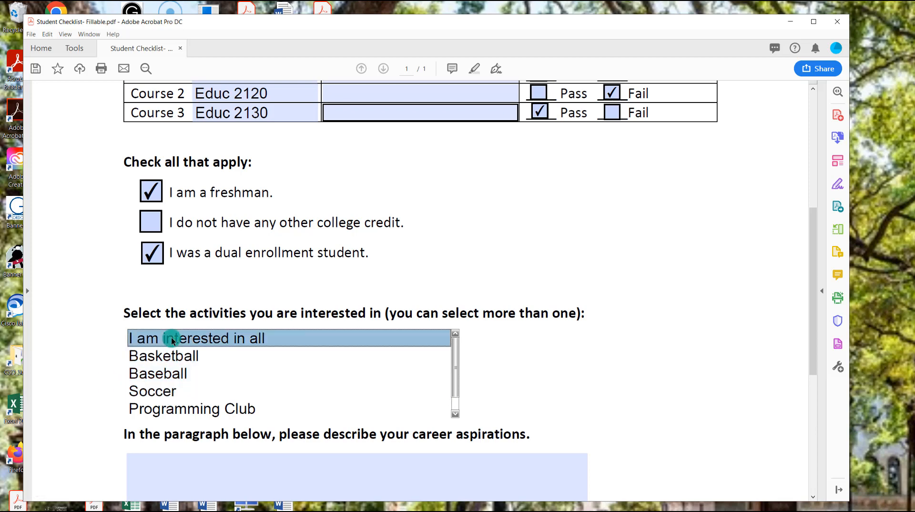
{"action": "left_click", "coordinate": [167, 357]}
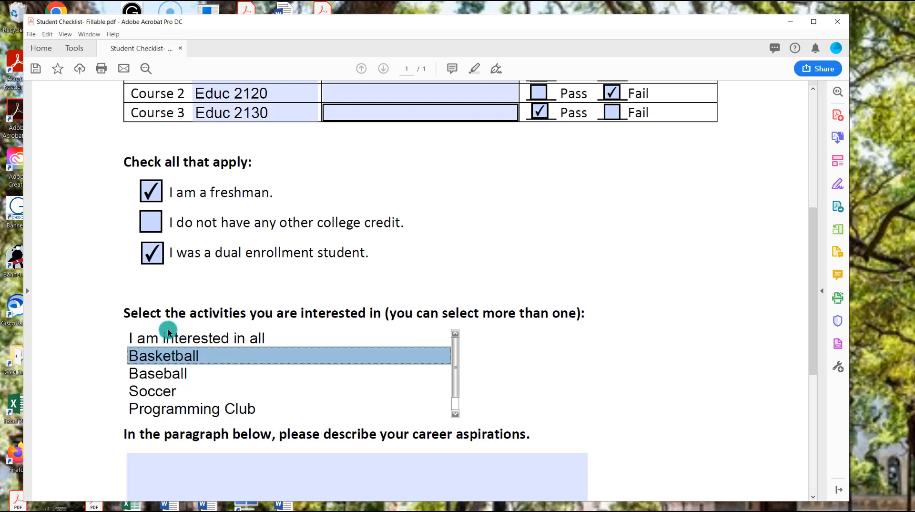
{"action": "left_click", "coordinate": [142, 393], "text": "ctrl"}
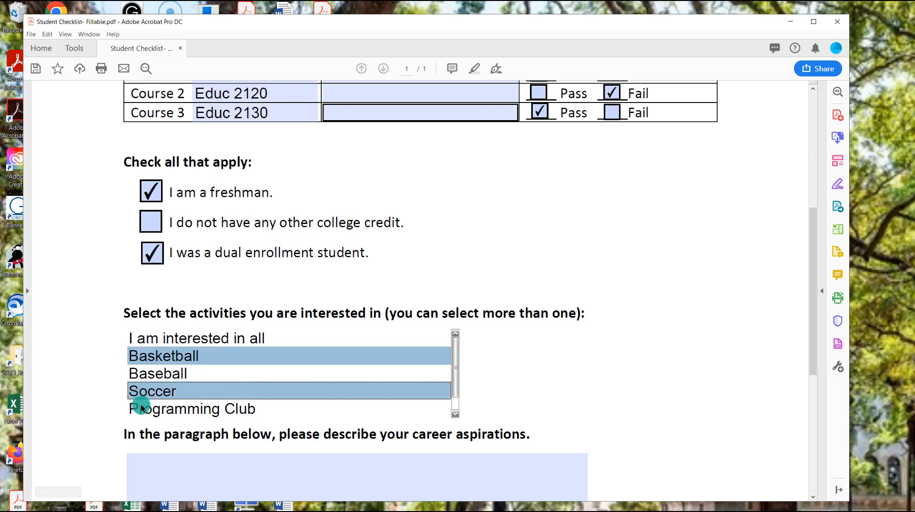
{"action": "left_click", "coordinate": [149, 410], "text": "ctrl"}
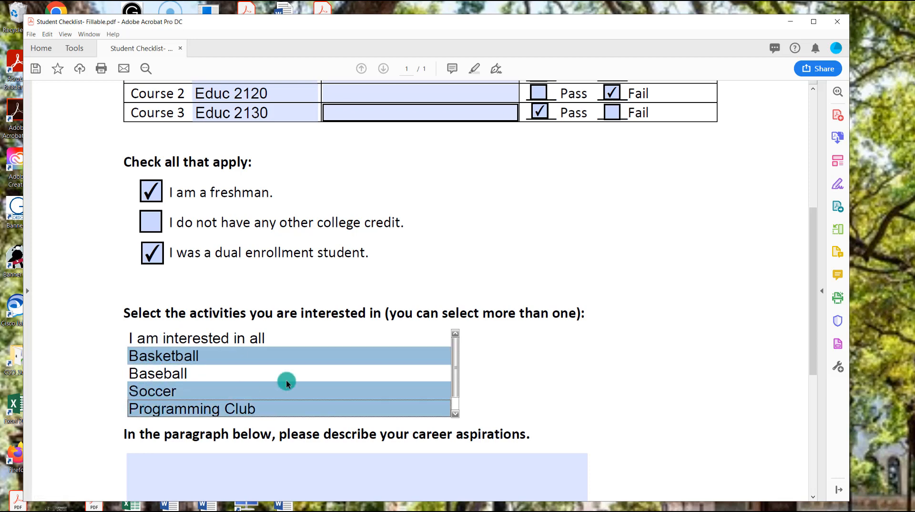
Step: Fill the career aspirations paragraph with about four lines of the repeated letter "a" to test the multi-line field
{"action": "scroll", "coordinate": [287, 378], "scroll_direction": "down", "scroll_amount": 5}
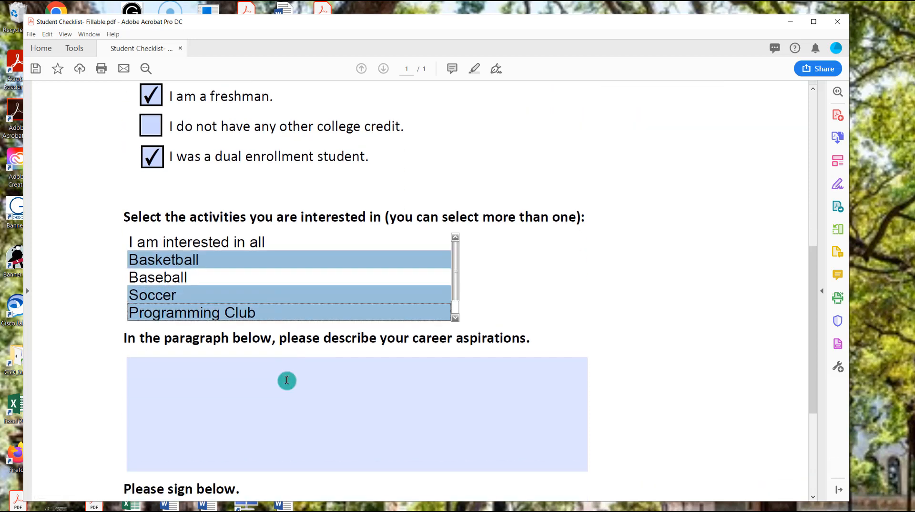
{"action": "left_click", "coordinate": [257, 364]}
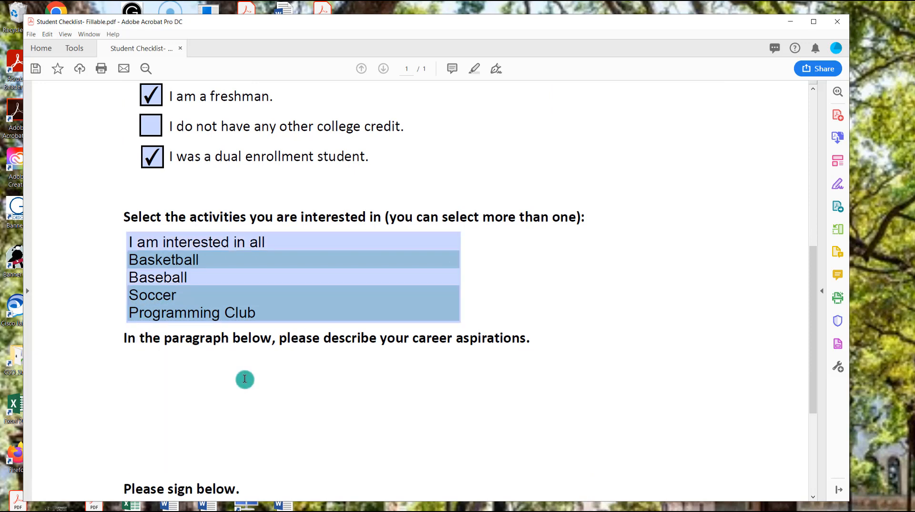
{"action": "type", "text": "aaaaaaaaaaaaaaaaaaaaaaaaaaaaaa"}
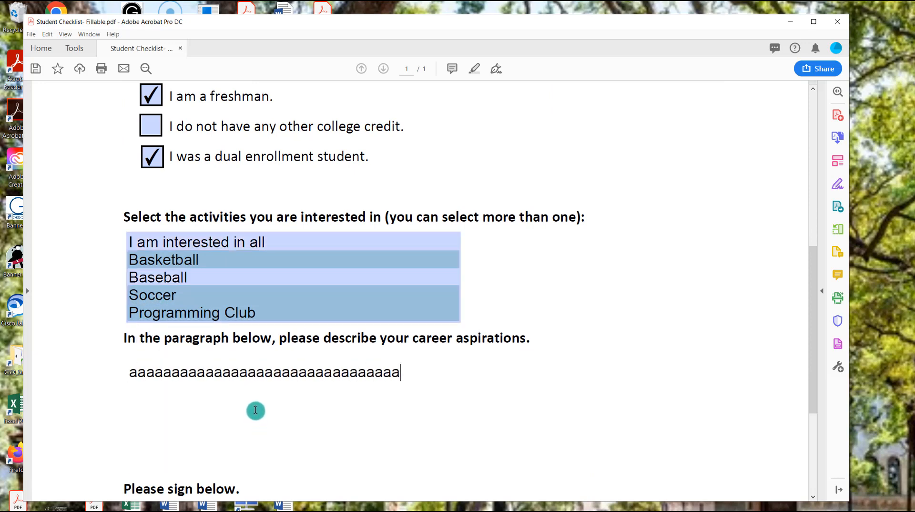
{"action": "type", "text": "aaaaaaaaaaaaaaaaaaaaaaaaaaaaaaaaaaaaaaaaaaaaaaaaaa"}
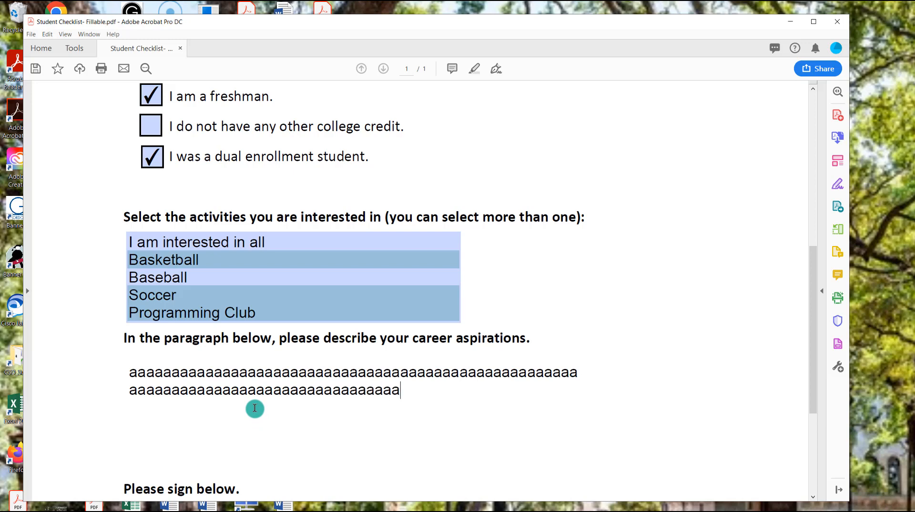
{"action": "type", "text": "aaaaaaaaaaaaaaaaaaaaaaaaaaaaaaaaaaa"}
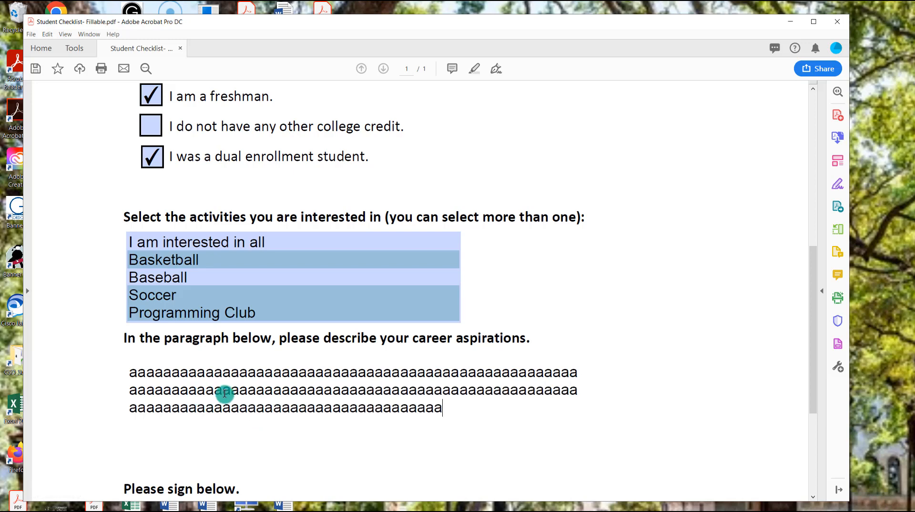
{"action": "type", "text": "aaaaaaaaaaaaaaaaaaaaaaaaaaaaaaaaaaaaaaaaaaaaaaaaaaaaaaaaaaaaaaaaaaaaaaaa"}
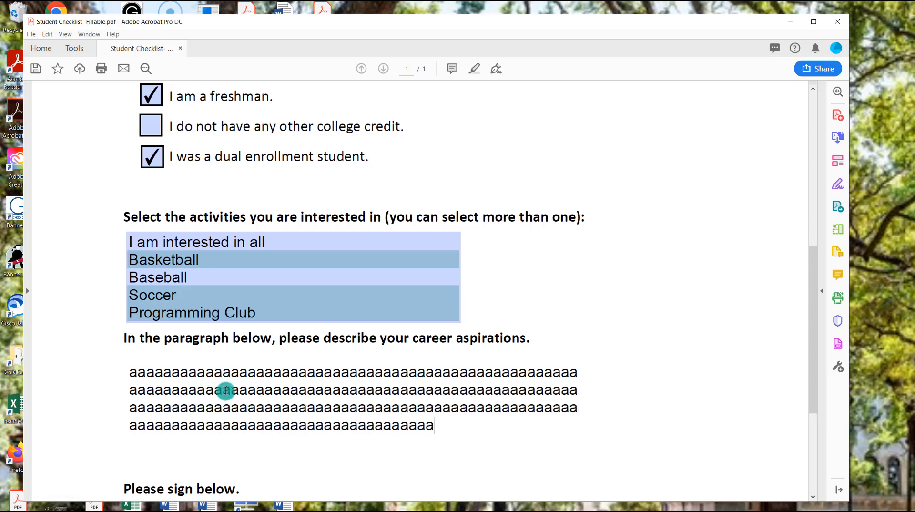
{"action": "type", "text": "aaaaaaaaaaaaaa"}
Step: From the signature field, create a new self-signed Digital ID named "Student A" and save it to the Windows Certificate Store
{"action": "scroll", "coordinate": [360, 355], "scroll_direction": "down", "scroll_amount": 3}
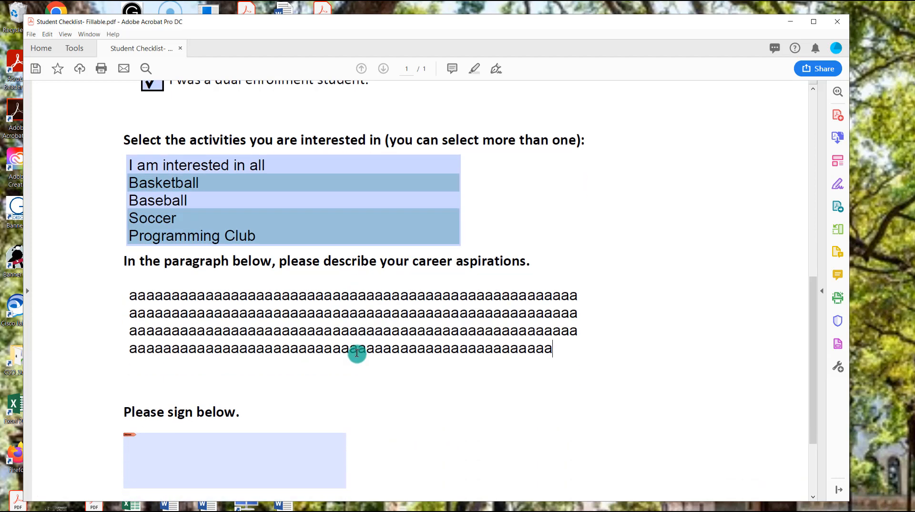
{"action": "scroll", "coordinate": [357, 353], "scroll_direction": "down", "scroll_amount": 3}
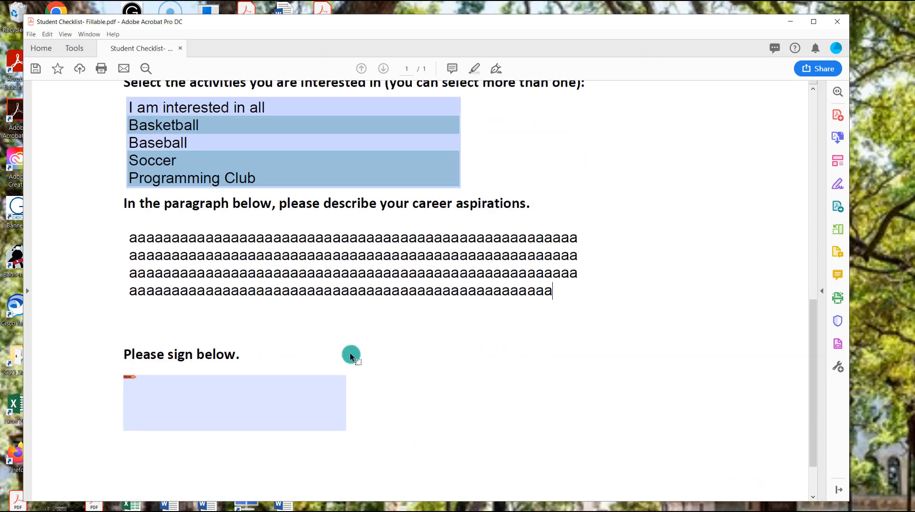
{"action": "left_click", "coordinate": [168, 391]}
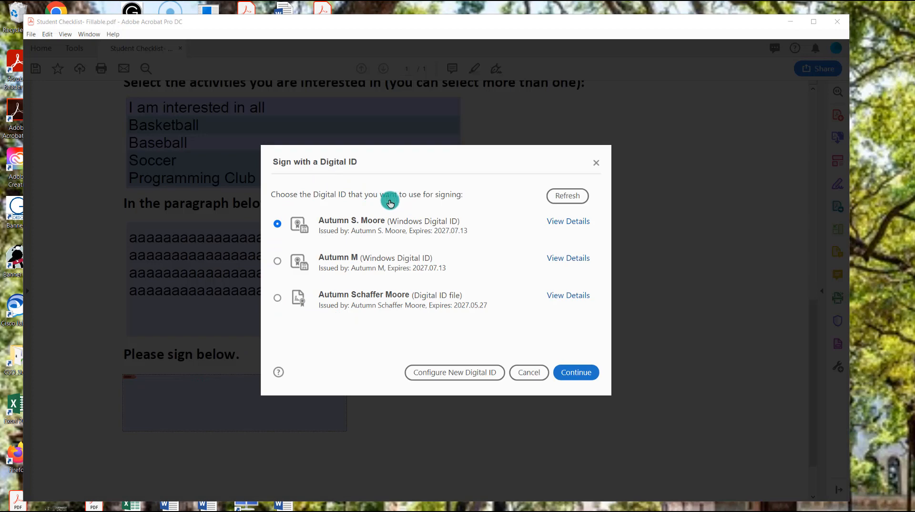
{"action": "left_click", "coordinate": [429, 376]}
{"action": "left_click", "coordinate": [430, 326]}
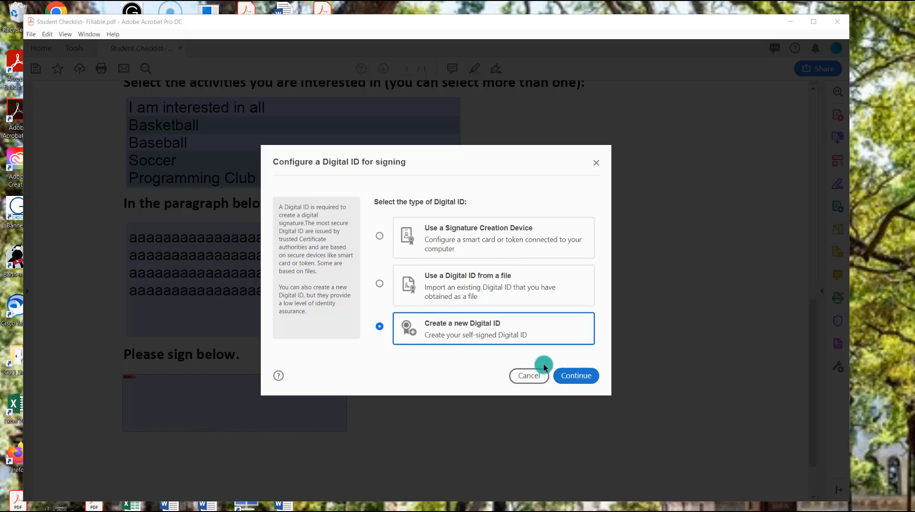
{"action": "left_click", "coordinate": [574, 376]}
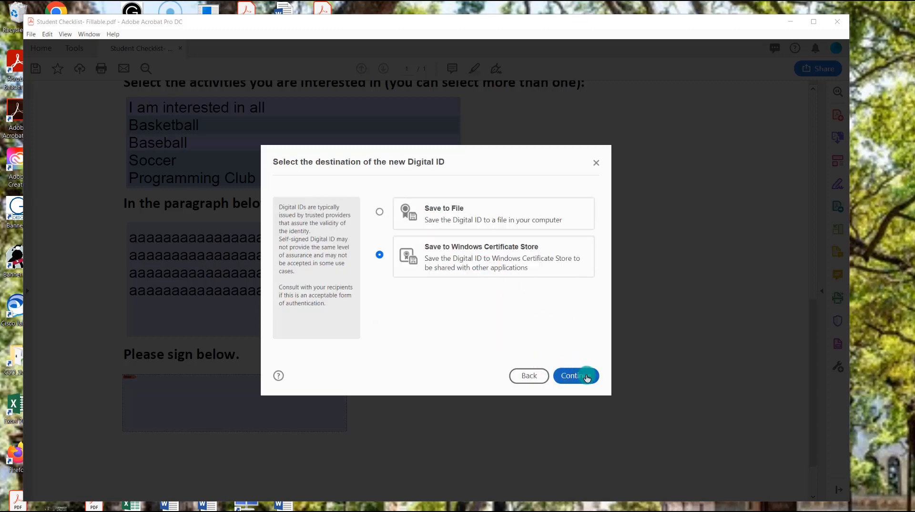
{"action": "left_click", "coordinate": [586, 377]}
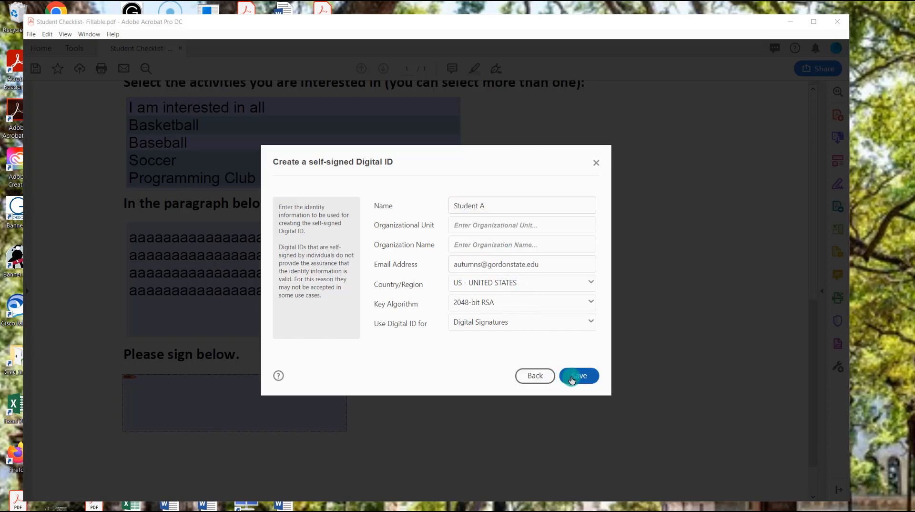
{"action": "left_click", "coordinate": [573, 377]}
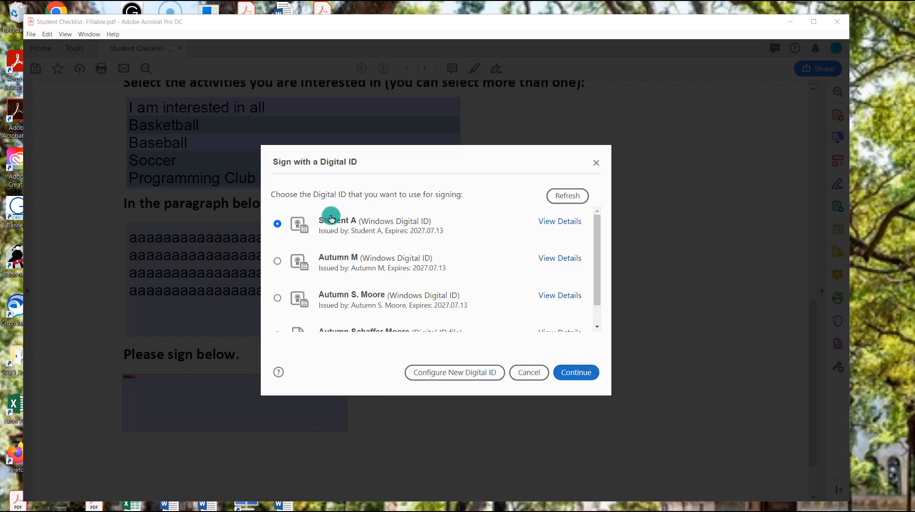
Step: Sign with the Student A Digital ID and save to the Desktop, prefixing "Student Checklist- Fillable" with the signer's first name and a hyphen
{"action": "left_click", "coordinate": [557, 375]}
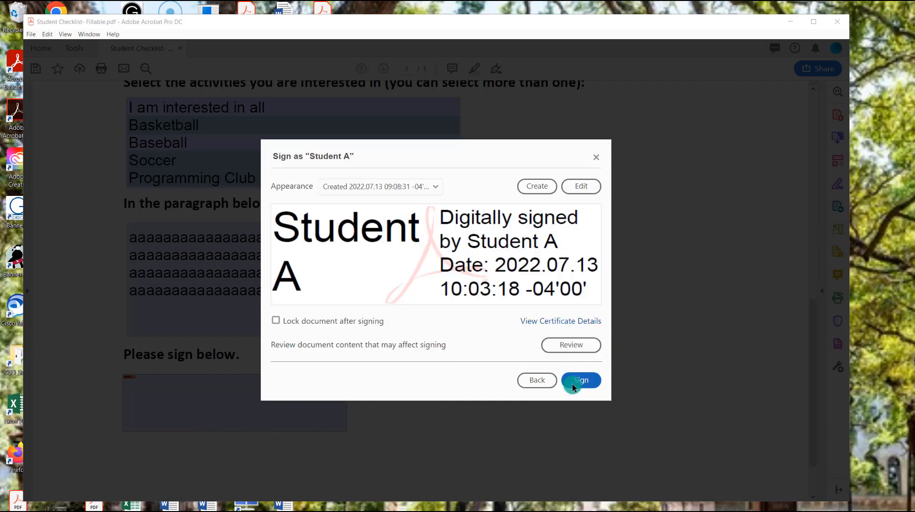
{"action": "left_click", "coordinate": [573, 385]}
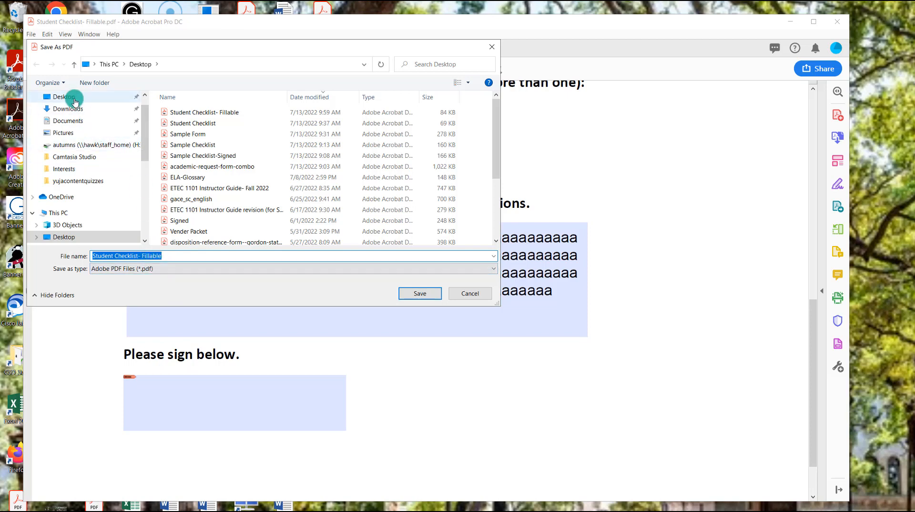
{"action": "left_click", "coordinate": [168, 257]}
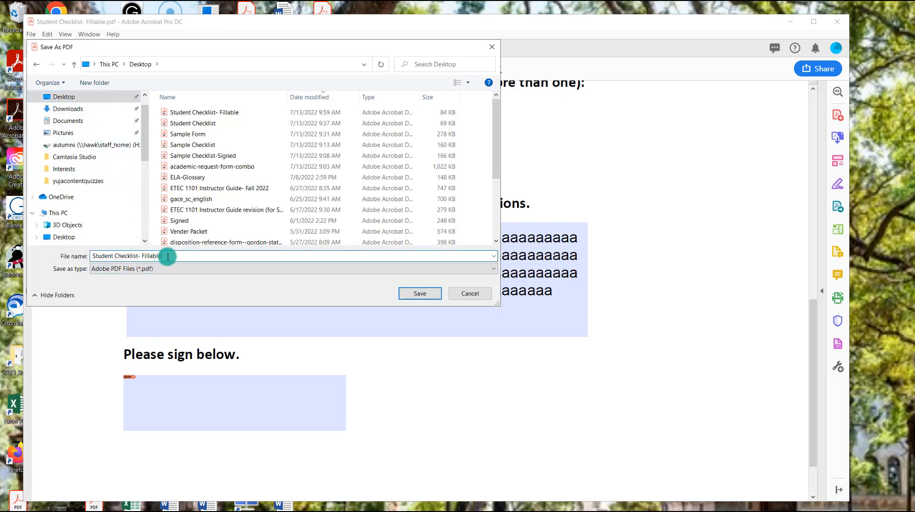
{"action": "left_click", "coordinate": [93, 256]}
{"action": "type", "text": "A"}
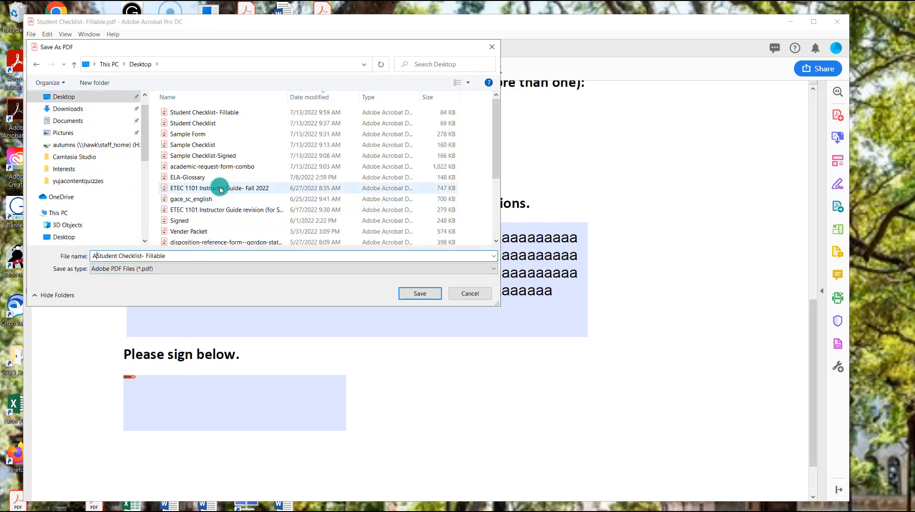
{"action": "type", "text": "utumn-"}
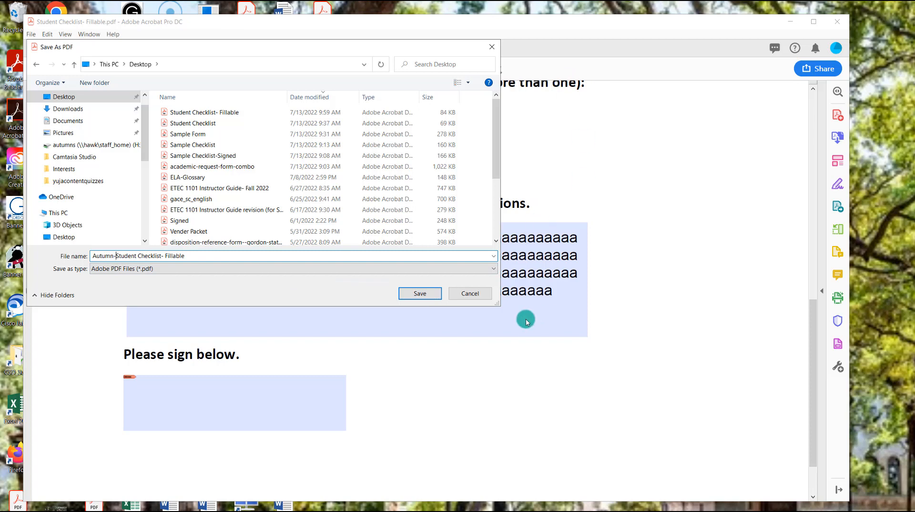
{"action": "left_click", "coordinate": [420, 294]}
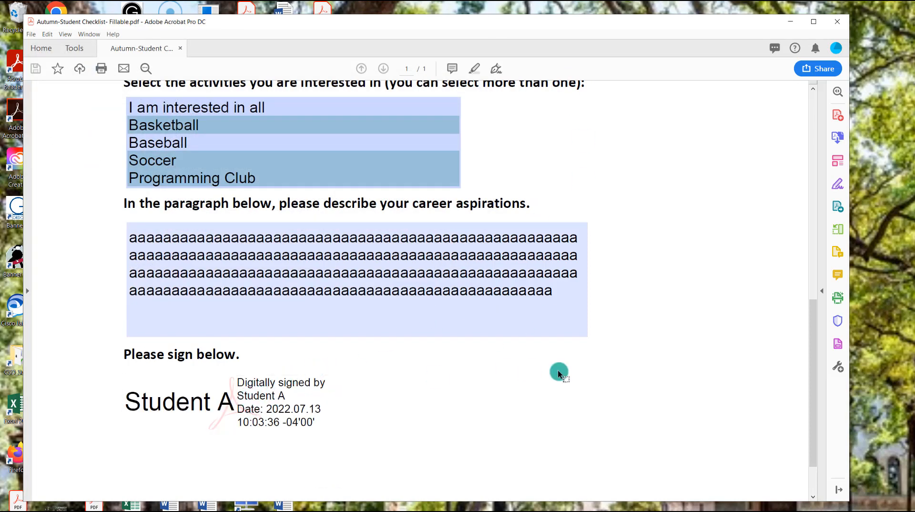
Step: Review the signed form from the signature back up to its completed name and Course 3 fields
{"action": "scroll", "coordinate": [562, 369], "scroll_direction": "down", "scroll_amount": 2}
{"action": "scroll", "coordinate": [577, 367], "scroll_direction": "up", "scroll_amount": 4}
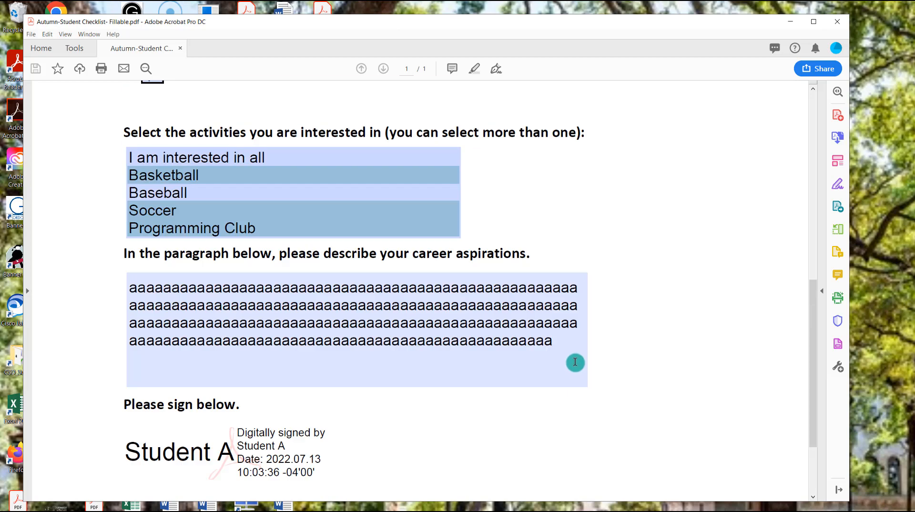
{"action": "scroll", "coordinate": [562, 338], "scroll_direction": "up", "scroll_amount": 10}
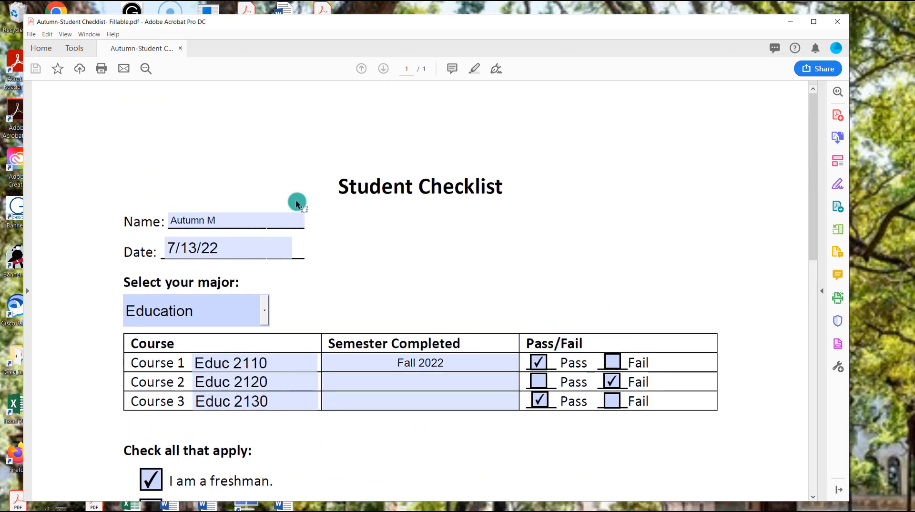
{"action": "left_click", "coordinate": [31, 34]}
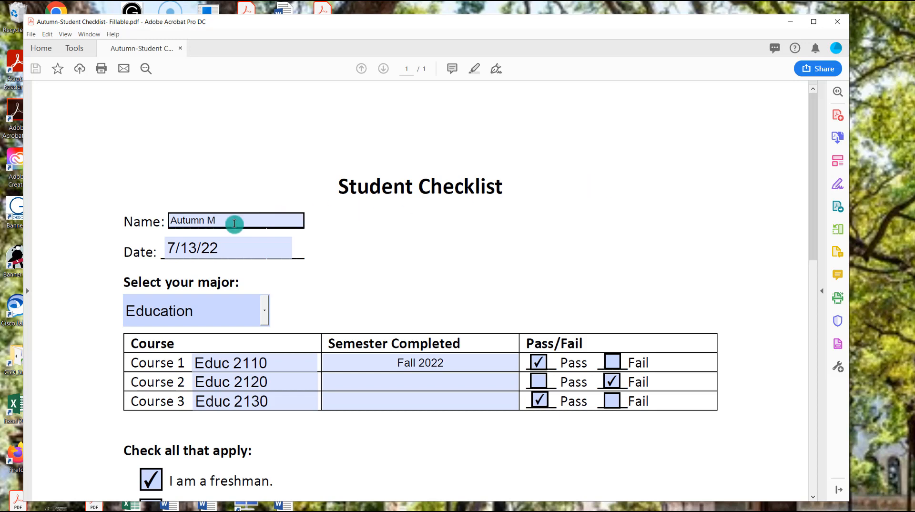
{"action": "left_click", "coordinate": [254, 399]}
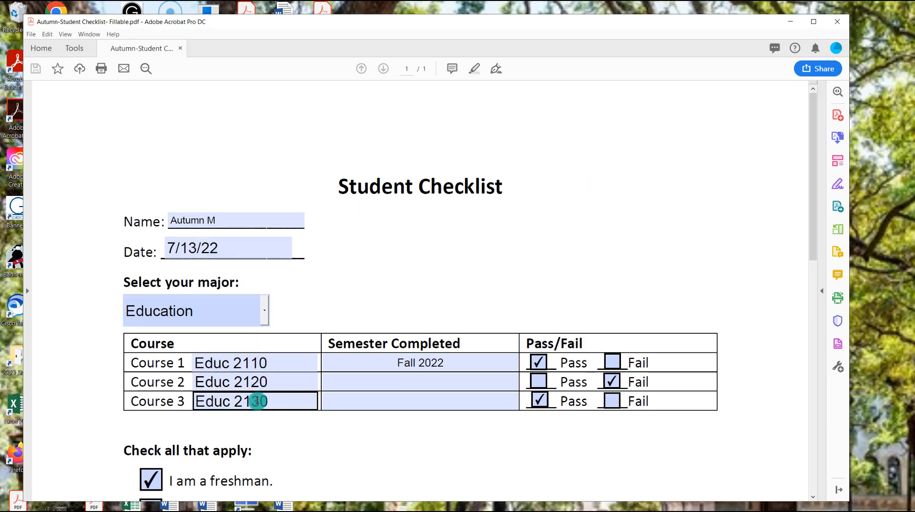